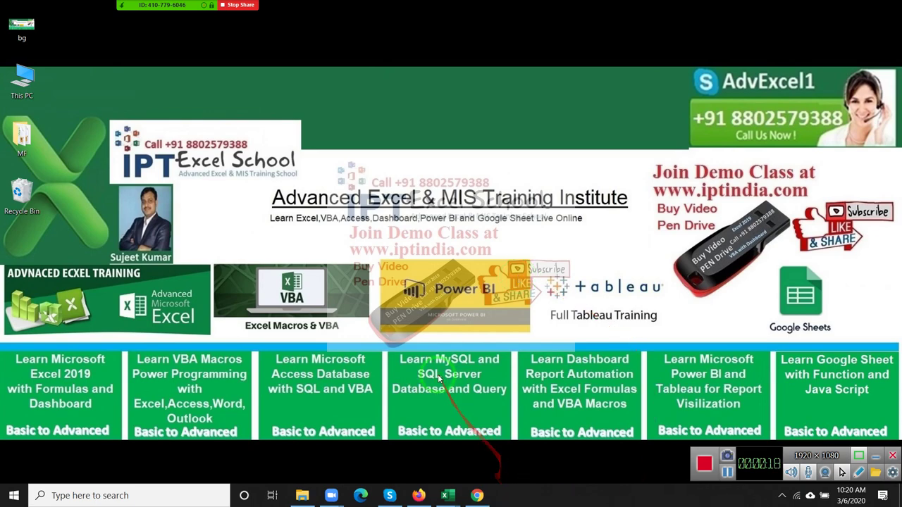
# Step: Open File Explorer from the taskbar, showing the 3.Dashboard folder
pyautogui.click(302, 496)
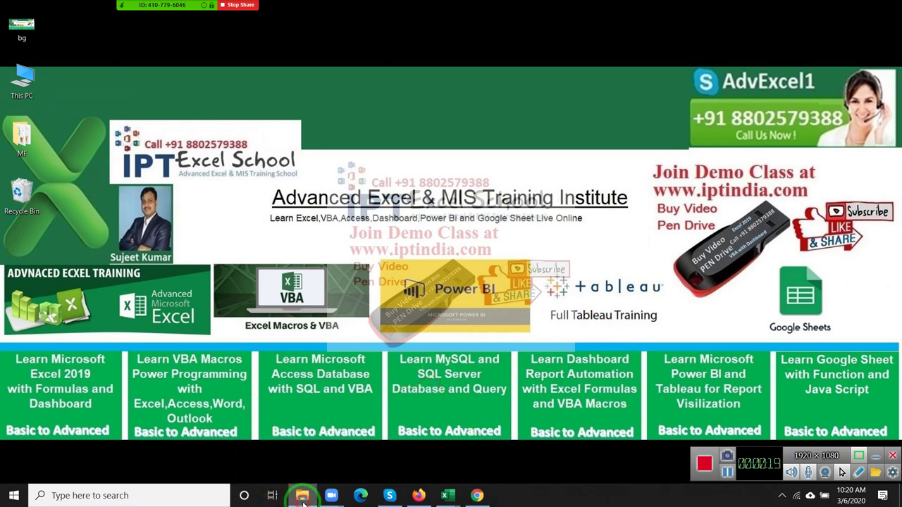
pyautogui.moveTo(47, 300)
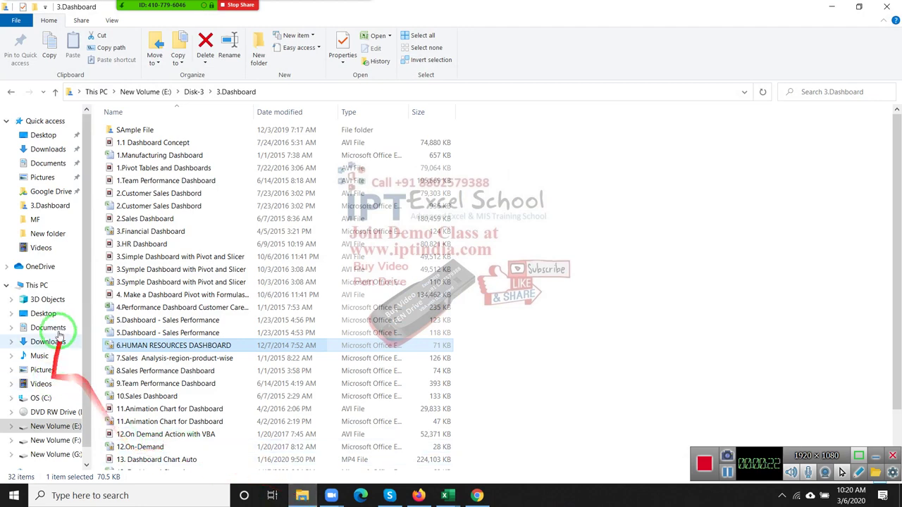
# Step: Look through drive F: under This PC, then open New Volume (G:)
pyautogui.click(38, 285)
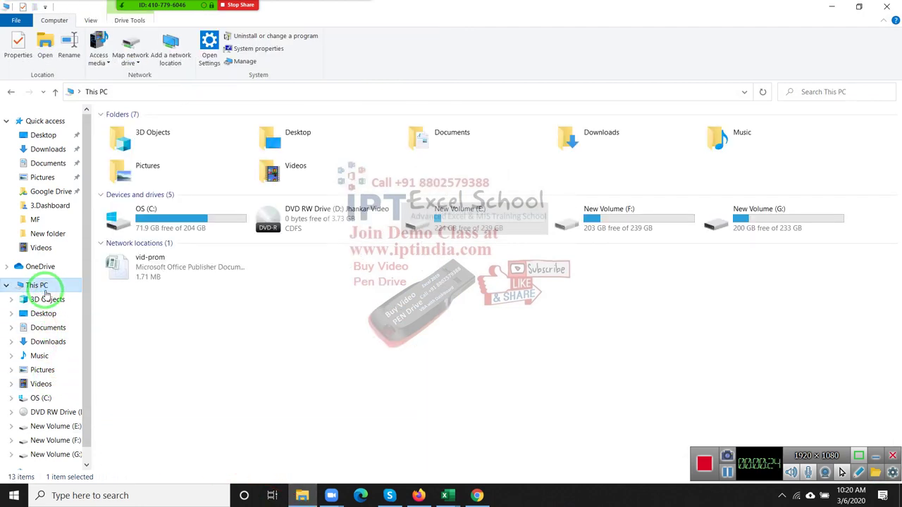
pyautogui.doubleClick(624, 221)
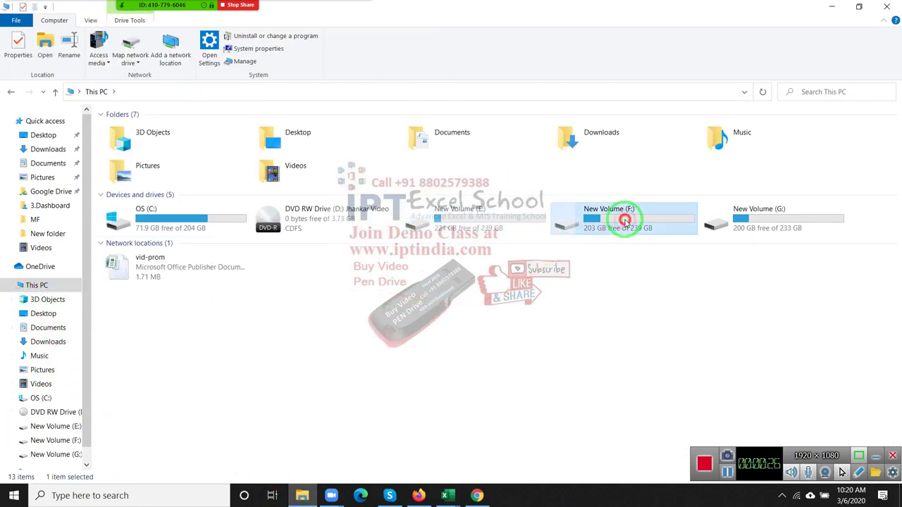
pyautogui.click(624, 221)
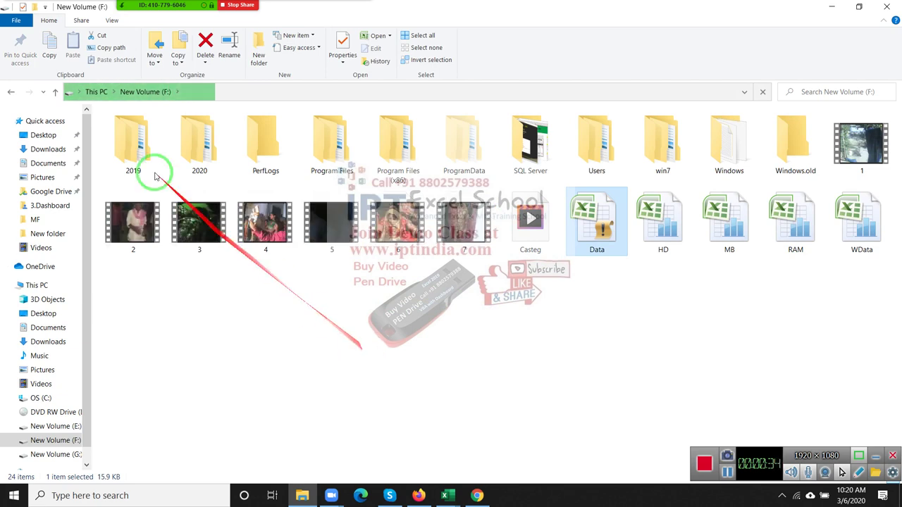
pyautogui.click(10, 91)
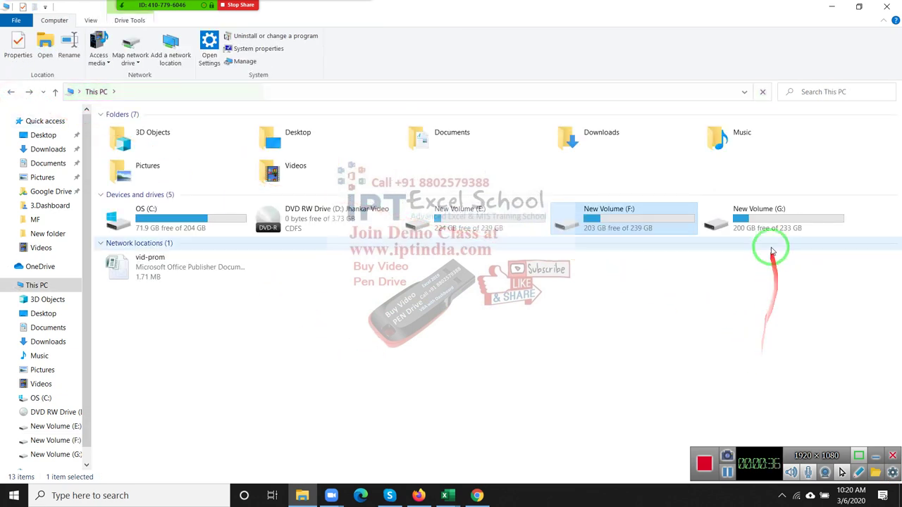
pyautogui.doubleClick(765, 224)
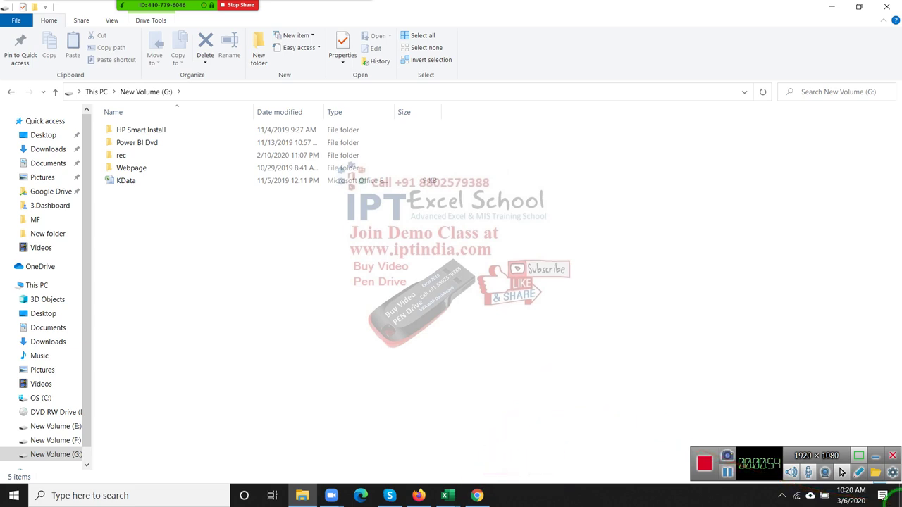
pyautogui.click(898, 497)
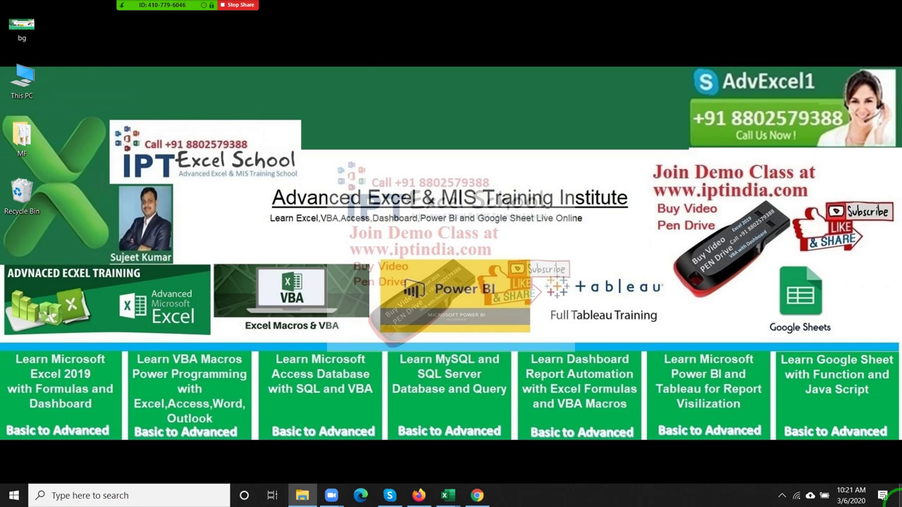
pyautogui.click(896, 496)
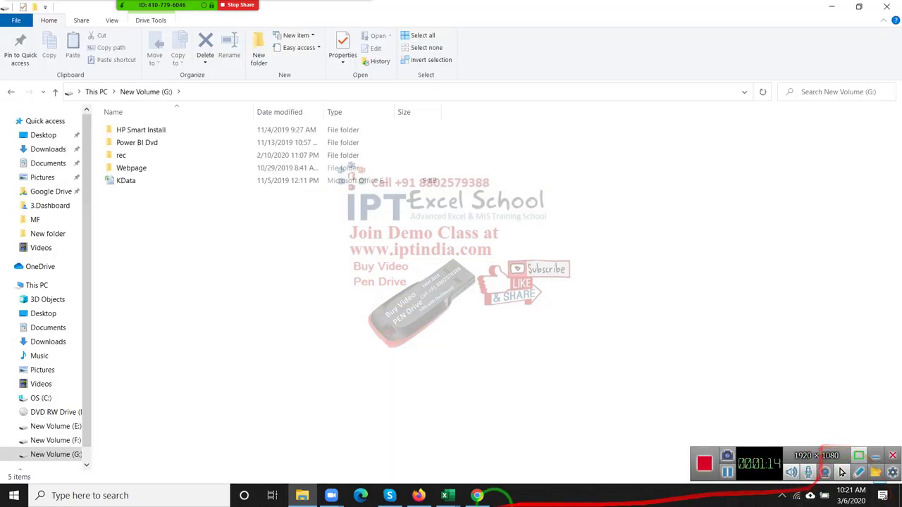
# Step: Create a folder named 2020 on drive G: and open it
pyautogui.rightClick(190, 238)
pyautogui.moveTo(218, 382)
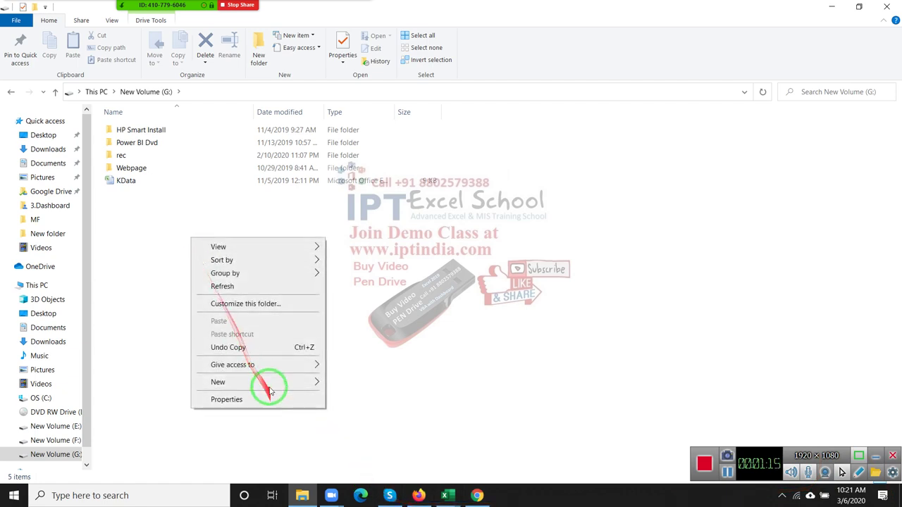
pyautogui.click(353, 245)
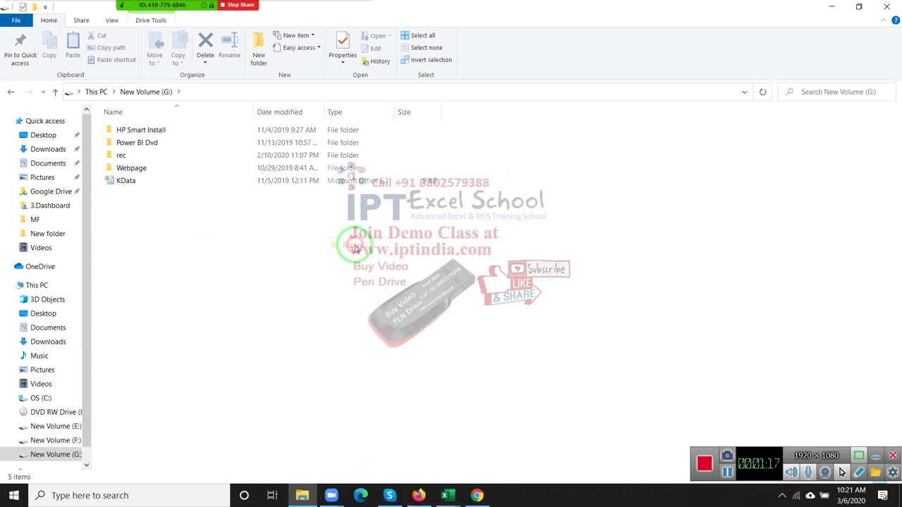
pyautogui.write('2020')
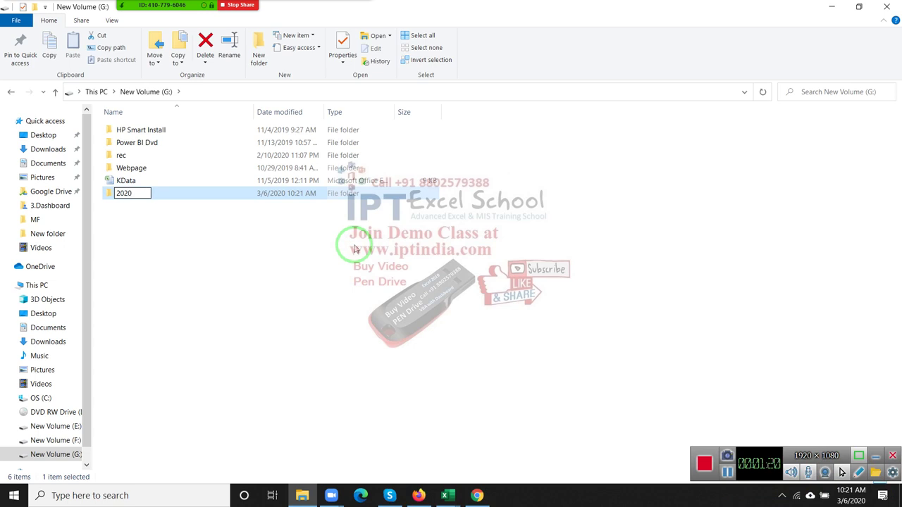
pyautogui.press('Return')
pyautogui.click(134, 197)
pyautogui.doubleClick(134, 196)
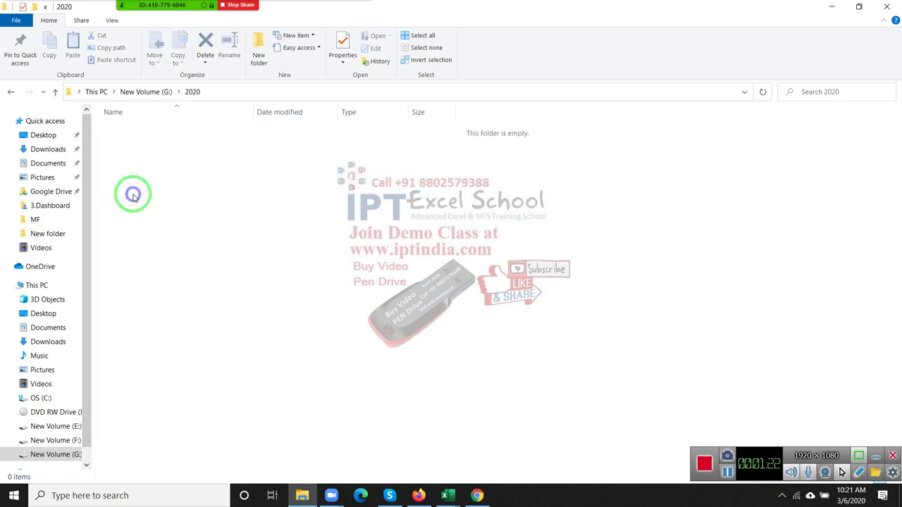
# Step: Create a folder named 3 inside 2020 and open it
pyautogui.rightClick(134, 197)
pyautogui.click(282, 340)
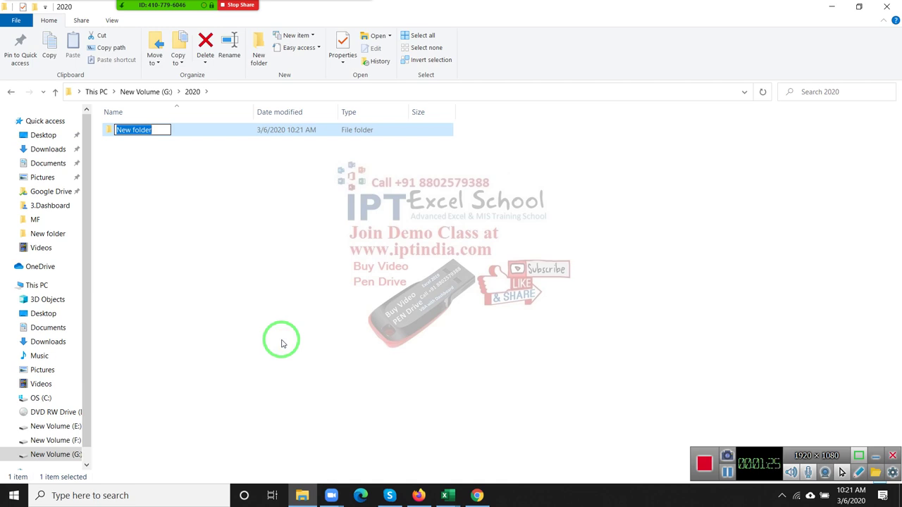
pyautogui.write('3')
pyautogui.press('Return')
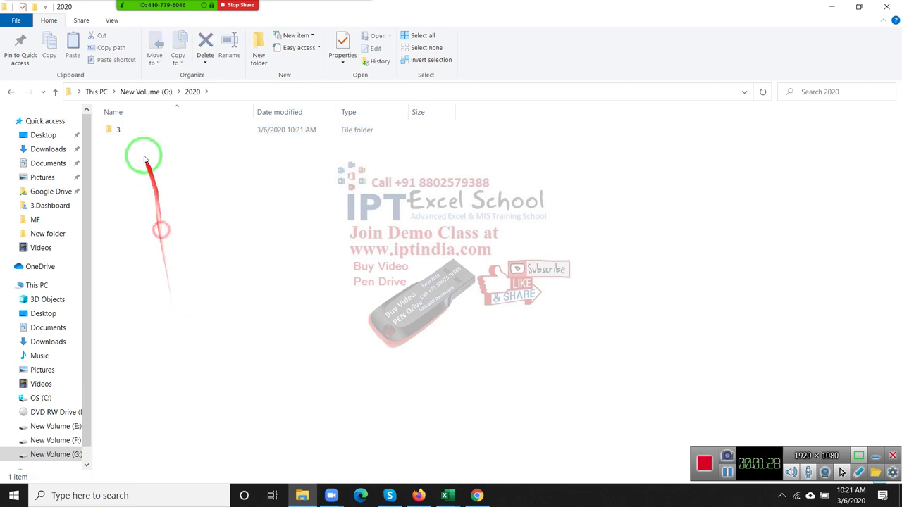
pyautogui.click(135, 130)
pyautogui.doubleClick(134, 131)
# Step: Create folder 6 inside 3 and add an Excel worksheet named 6 in it
pyautogui.rightClick(145, 157)
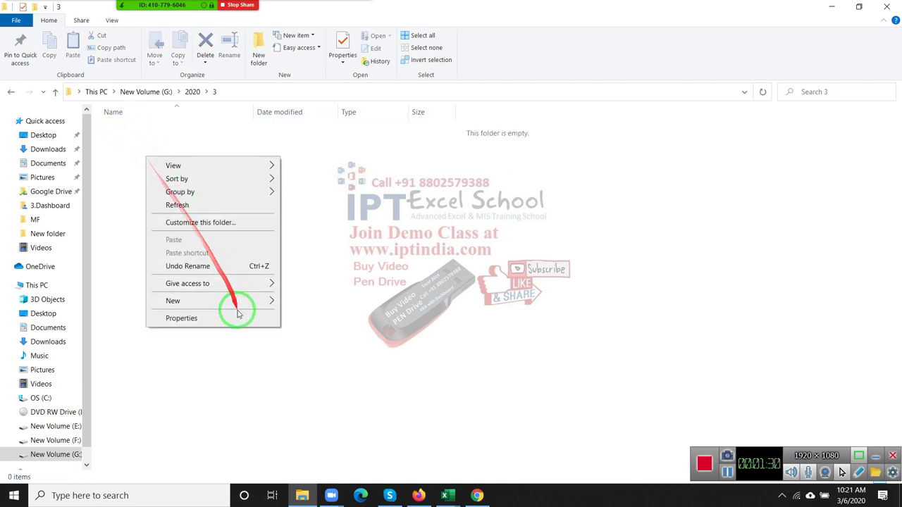
pyautogui.moveTo(211, 301)
pyautogui.click(299, 299)
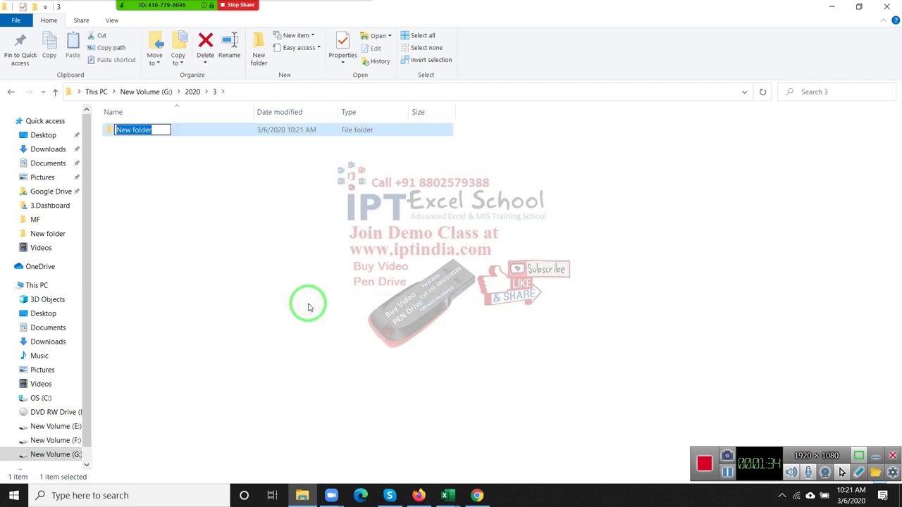
pyautogui.write('6')
pyautogui.click(302, 307)
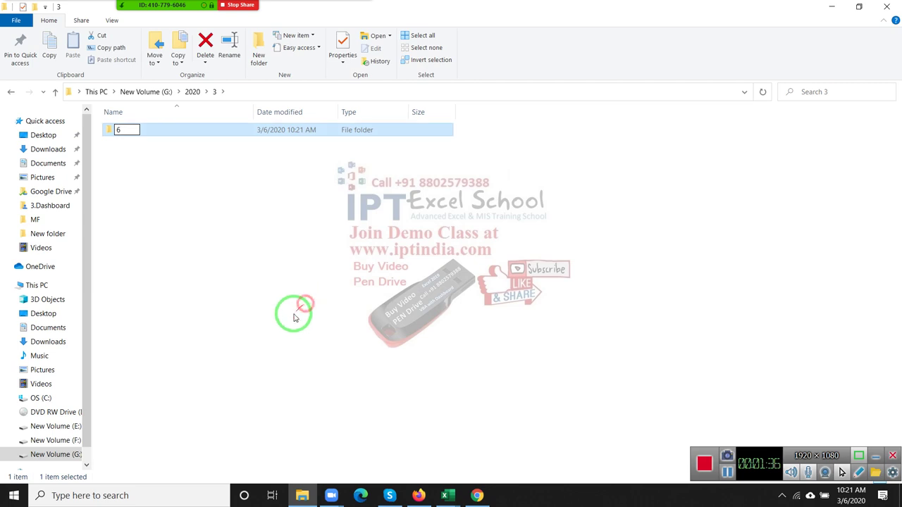
pyautogui.click(163, 136)
pyautogui.doubleClick(164, 136)
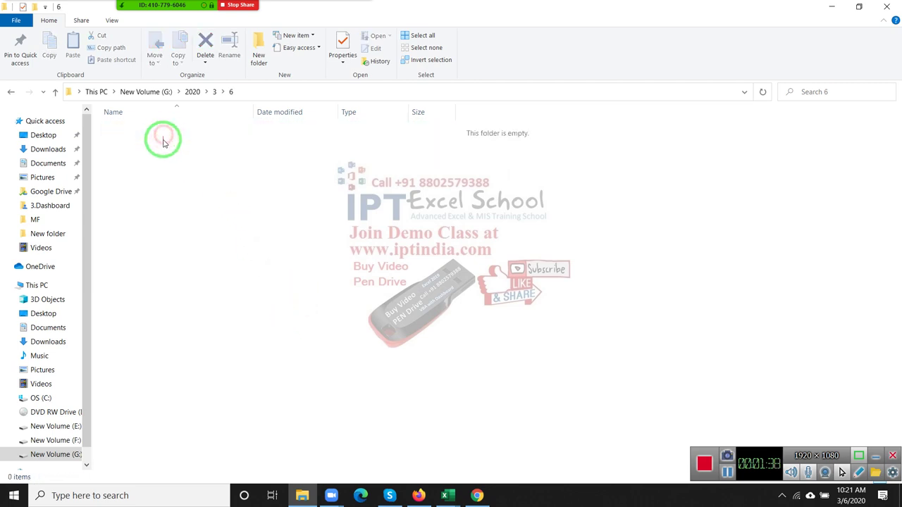
pyautogui.rightClick(162, 145)
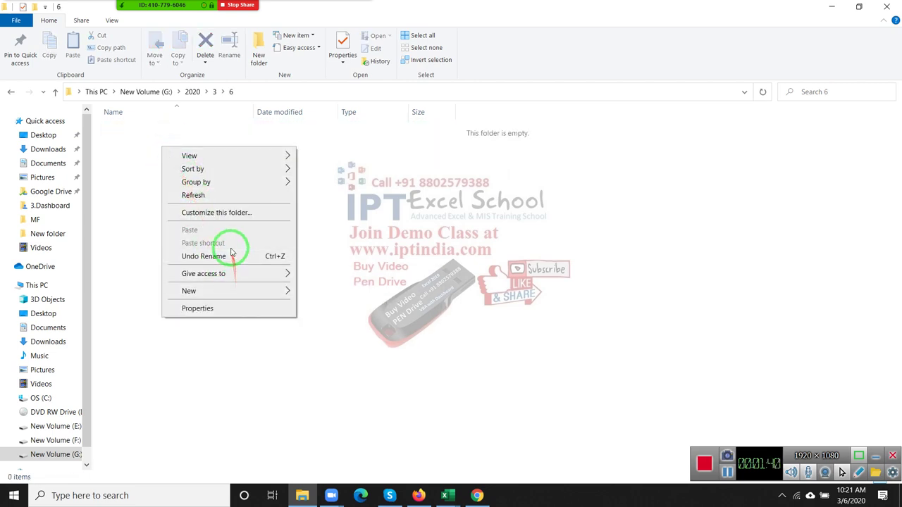
pyautogui.moveTo(211, 291)
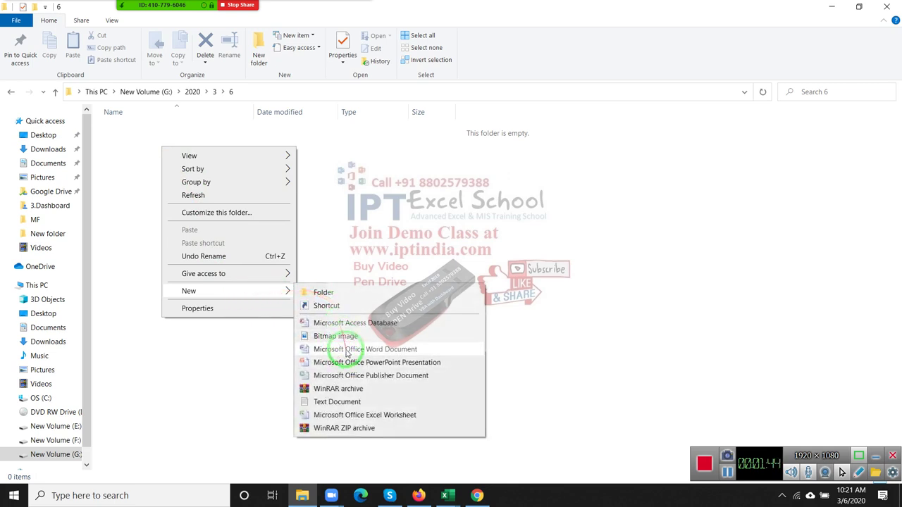
pyautogui.click(356, 417)
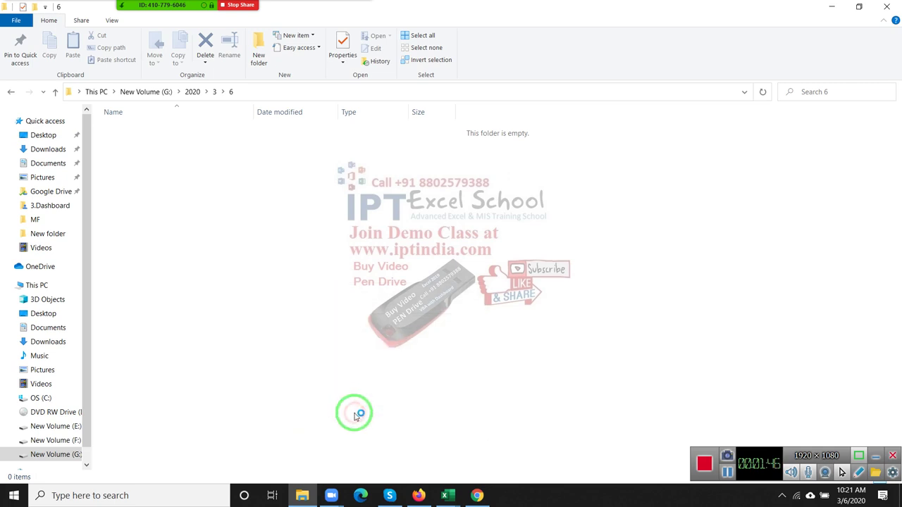
pyautogui.write('6')
pyautogui.press('Return')
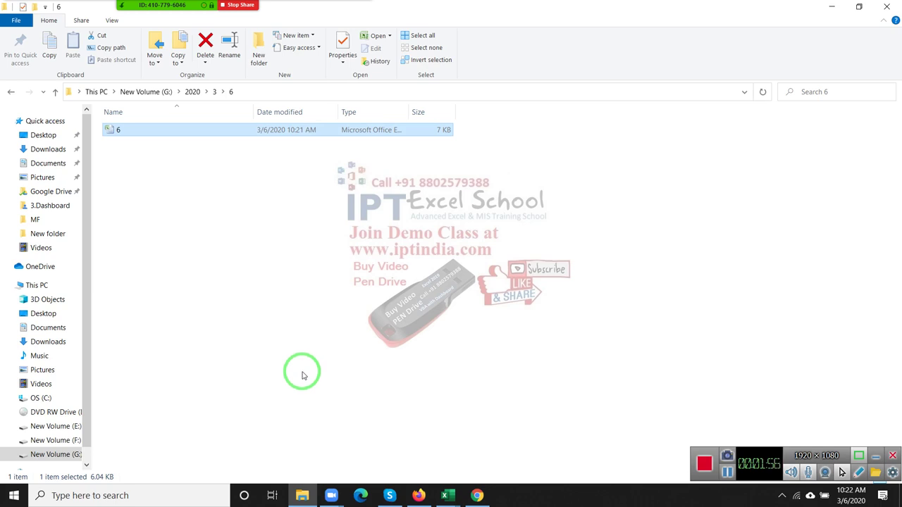
# Step: Go back to drive G: and reopen 2020\3\6 to check workbook 6
pyautogui.click(16, 97)
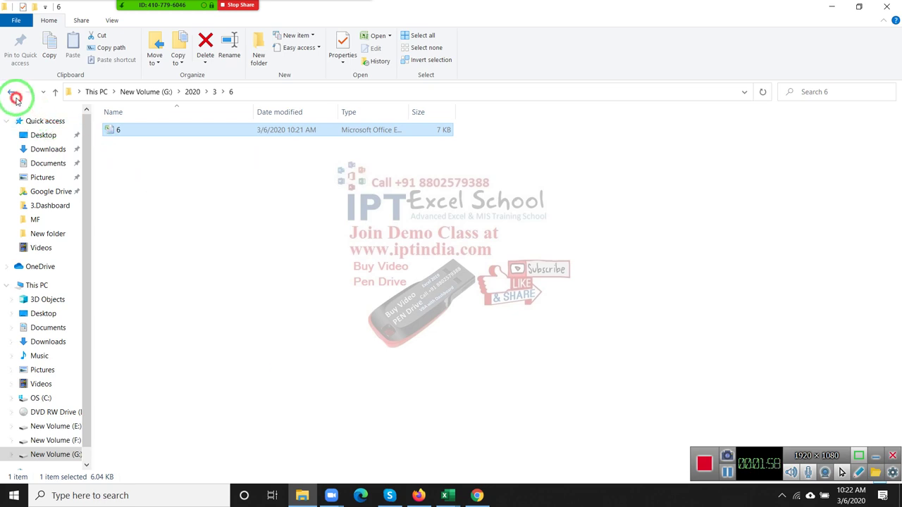
pyautogui.click(16, 97)
pyautogui.click(16, 97)
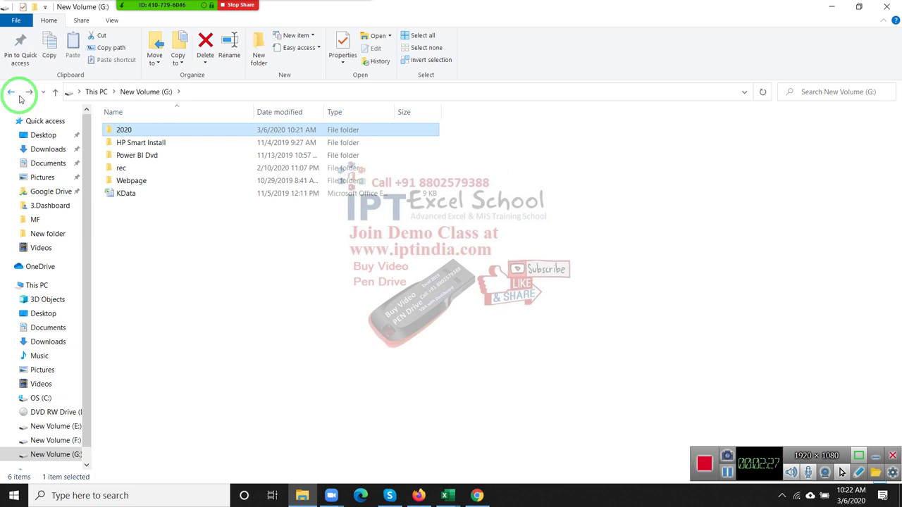
pyautogui.doubleClick(141, 134)
pyautogui.doubleClick(141, 133)
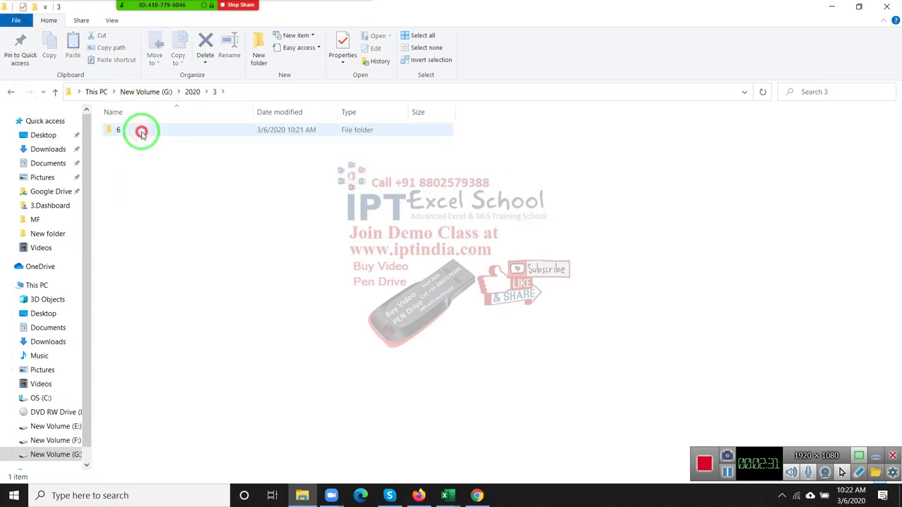
pyautogui.doubleClick(141, 133)
# Step: Return to drive G: and delete the 2020 folder
pyautogui.click(10, 92)
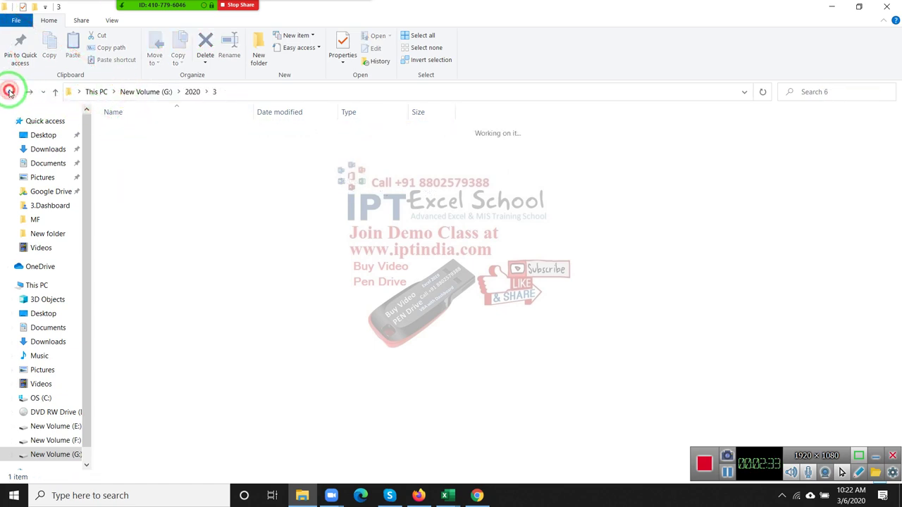
pyautogui.click(10, 92)
pyautogui.click(10, 91)
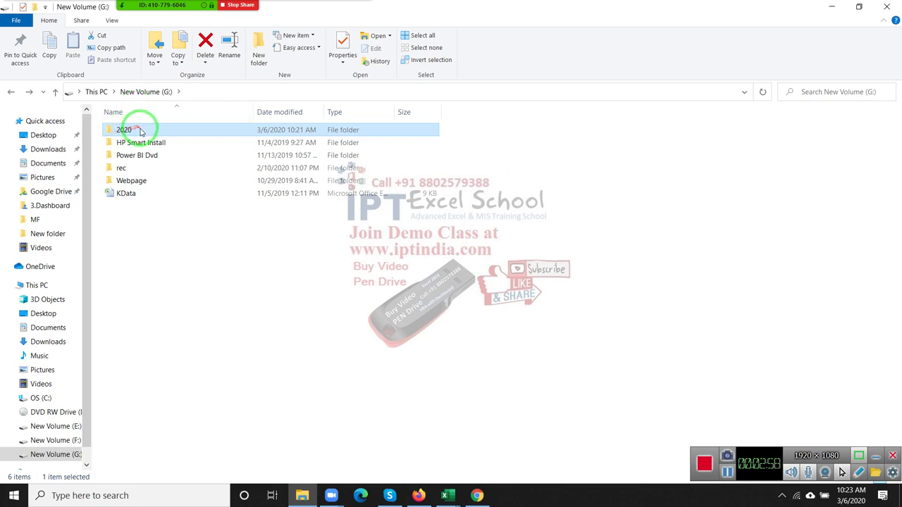
pyautogui.press('Delete')
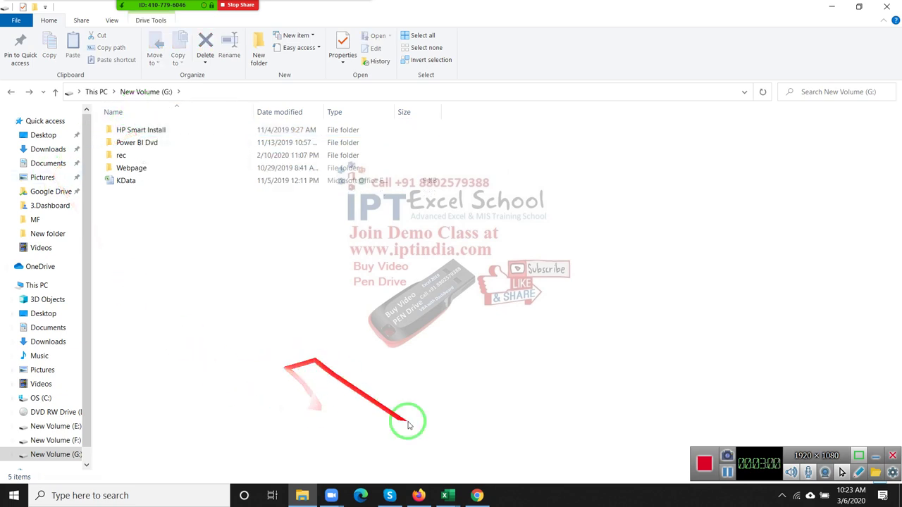
pyautogui.moveTo(445, 495)
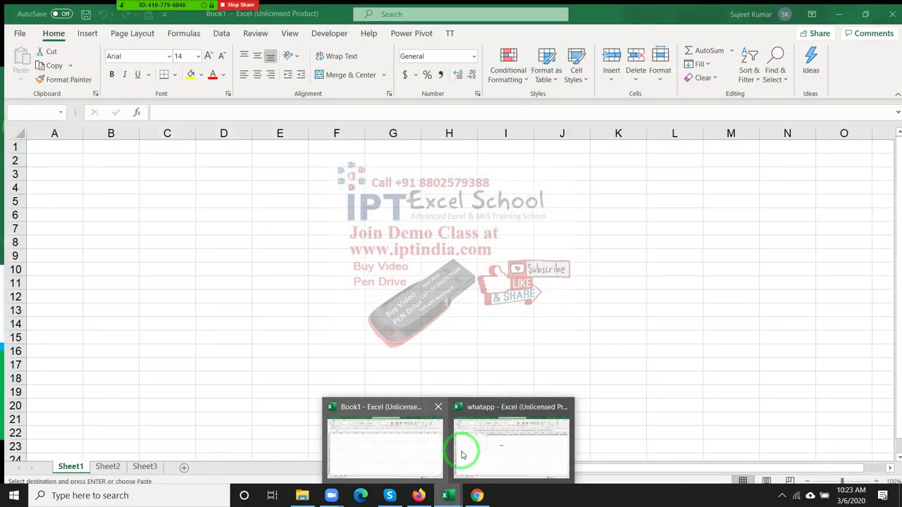
# Step: Close the whatapp workbook, saving its changes
pyautogui.click(489, 453)
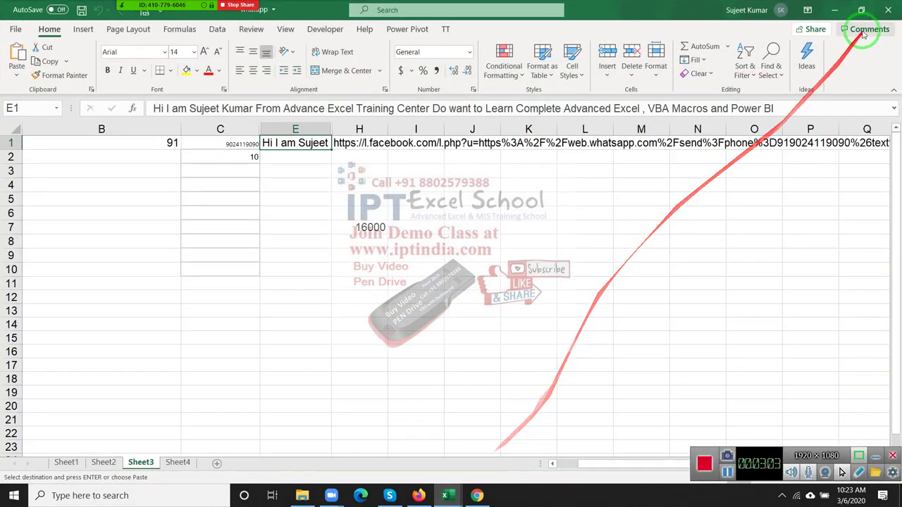
pyautogui.click(895, 9)
pyautogui.click(408, 272)
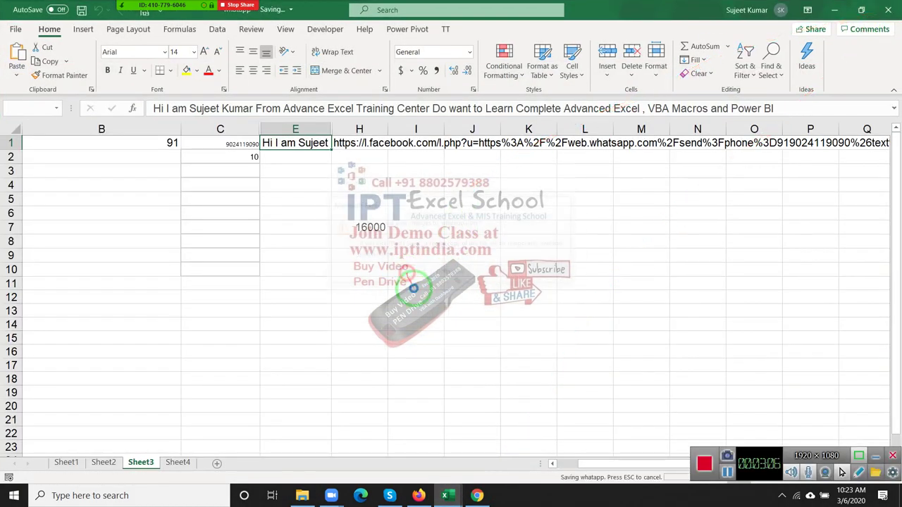
# Step: Switch to the Book1 workbook and select cell B1
pyautogui.click(445, 493)
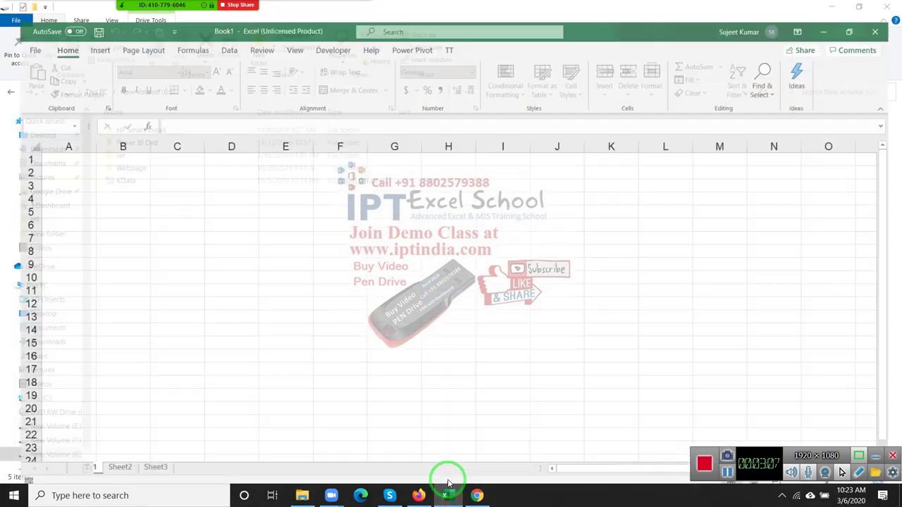
pyautogui.click(332, 279)
pyautogui.click(107, 129)
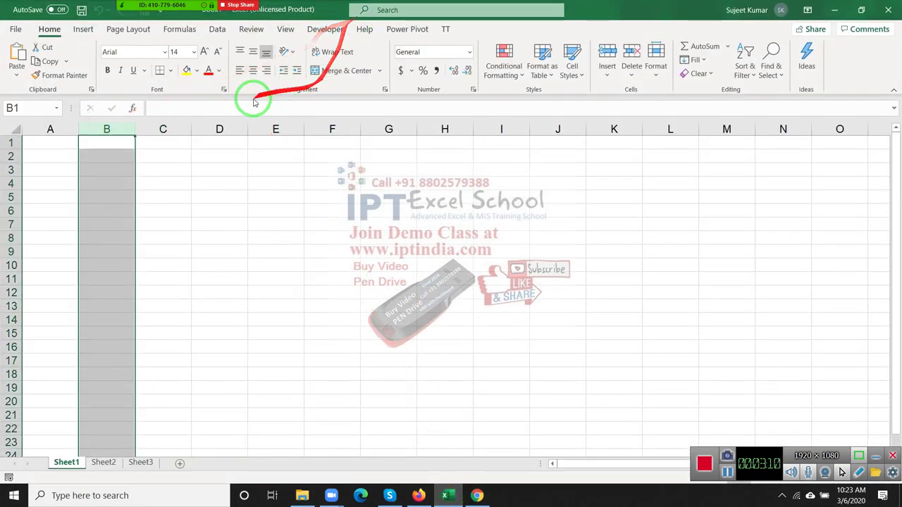
pyautogui.click(220, 129)
pyautogui.click(106, 143)
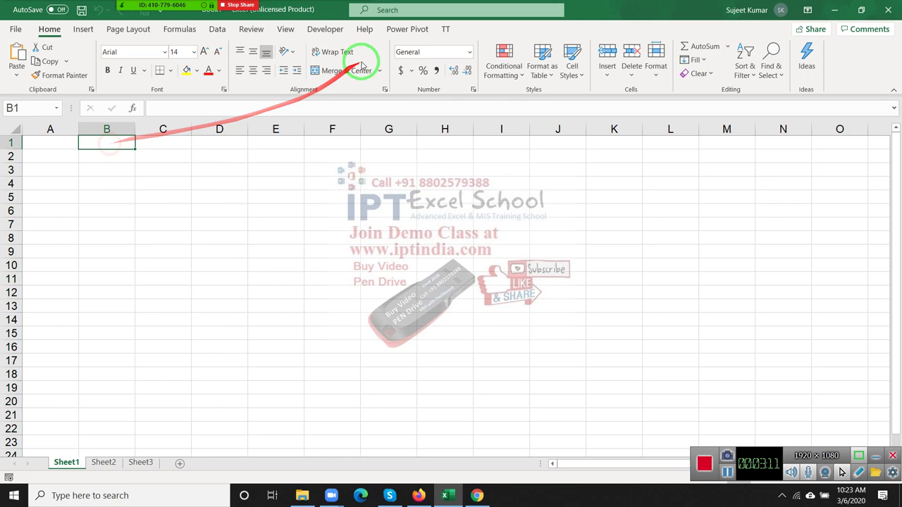
# Step: Insert a new module in the VBA editor holding an empty Sub rr(), then return to Excel
pyautogui.click(325, 29)
pyautogui.click(14, 58)
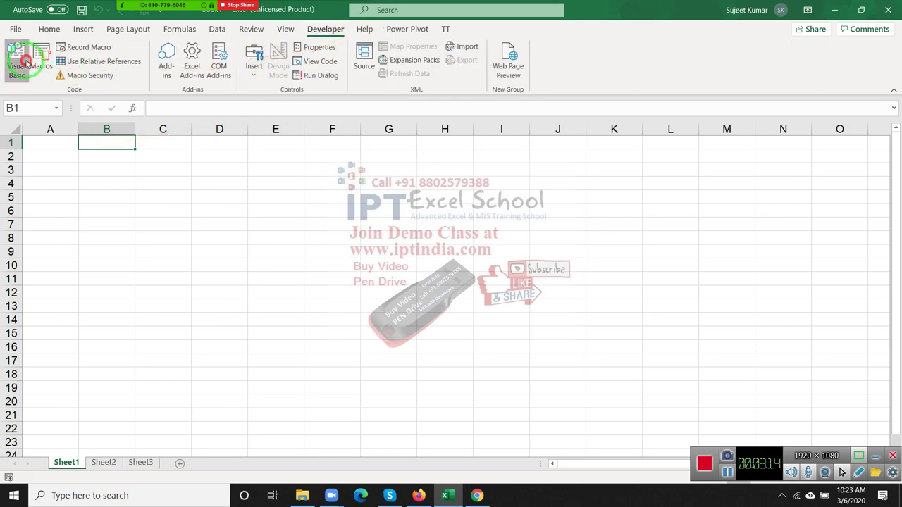
pyautogui.click(82, 25)
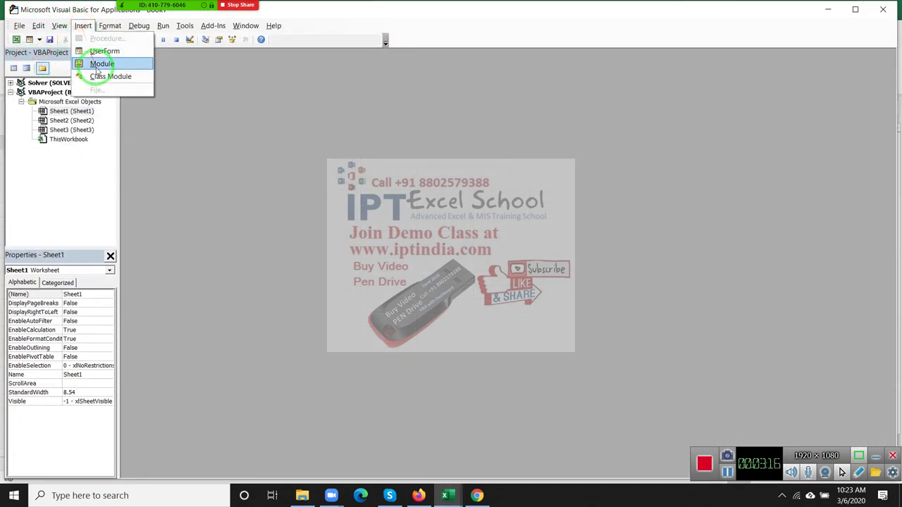
pyautogui.click(97, 63)
pyautogui.write('sub')
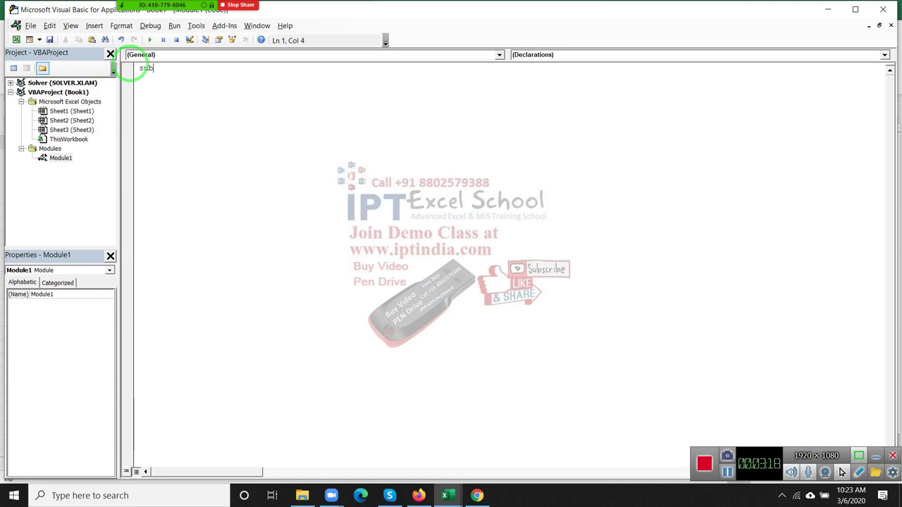
pyautogui.write('(')
pyautogui.write(')')
pyautogui.press('Return')
pyautogui.press('Return')
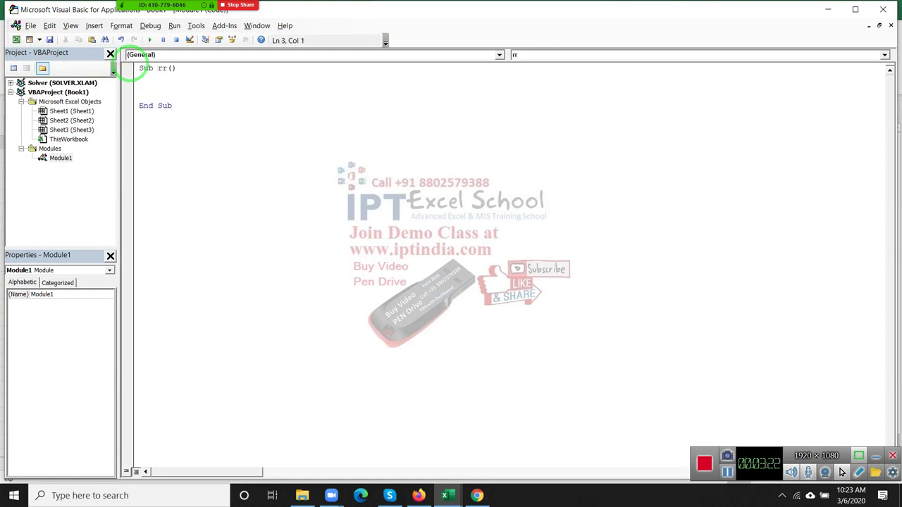
pyautogui.hotkey('alt', 'F11')
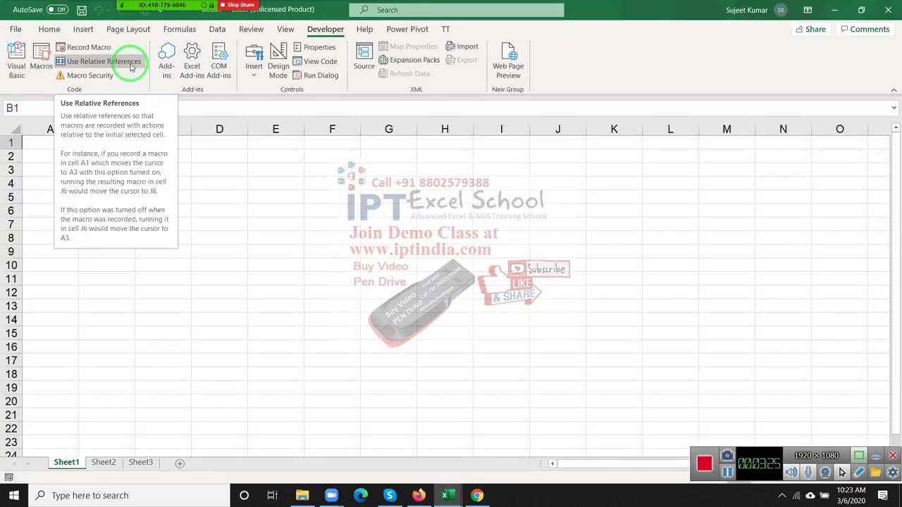
# Step: Enter =TODAY() in cell B1
pyautogui.write('toda')
pyautogui.press('BackSpace')
pyautogui.press('BackSpace')
pyautogui.press('BackSpace')
pyautogui.press('BackSpace')
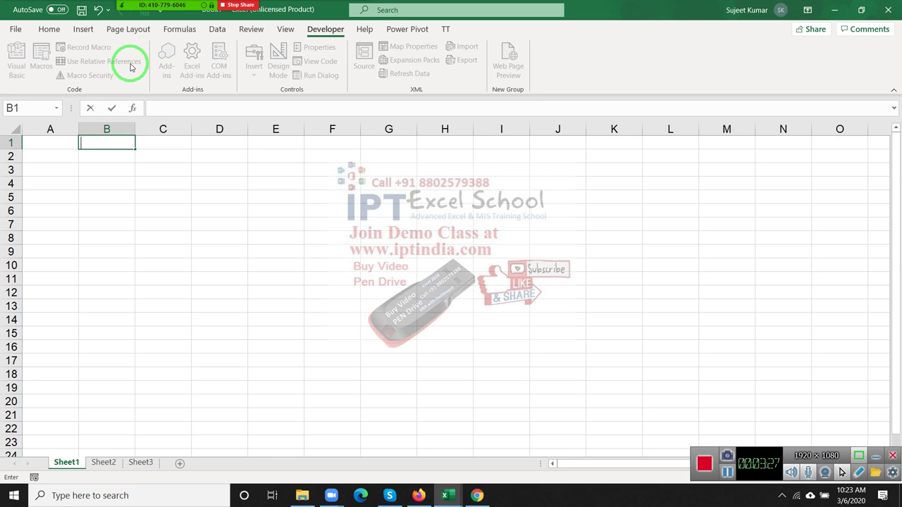
pyautogui.write('=to')
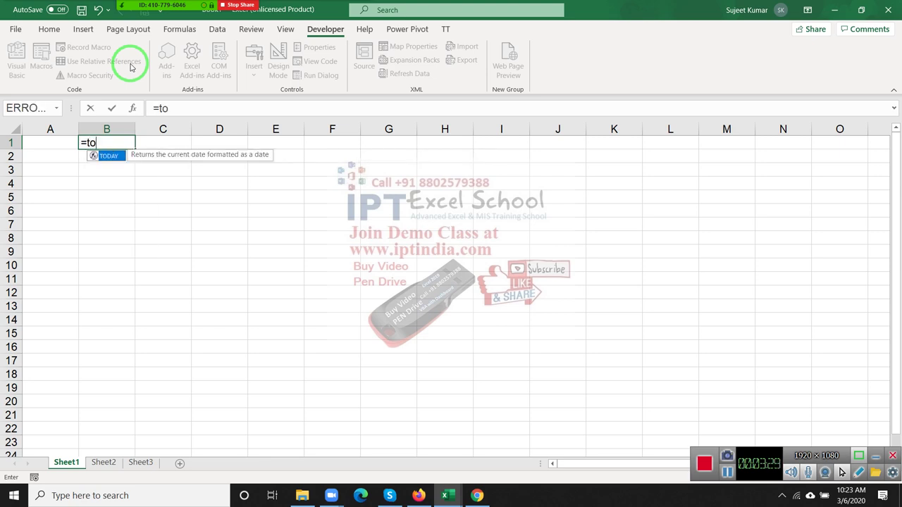
pyautogui.press('Tab')
pyautogui.write(')')
pyautogui.press('Return')
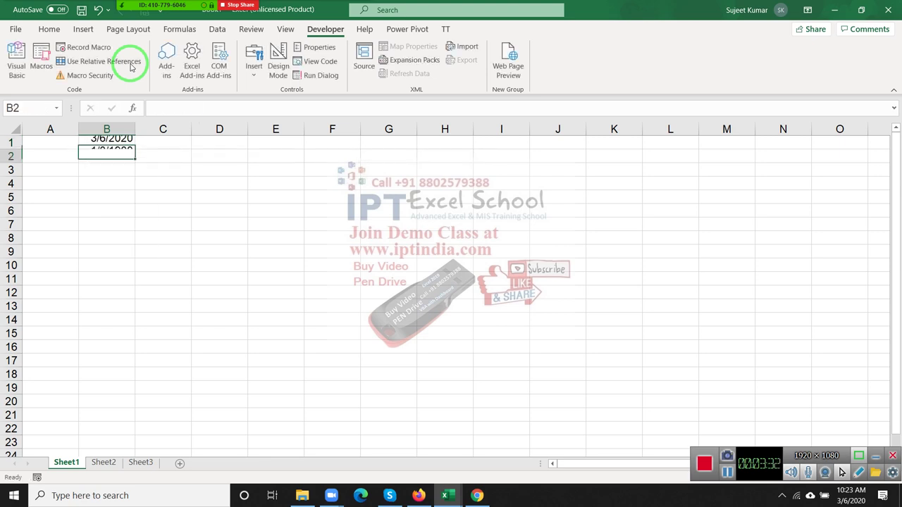
pyautogui.click(130, 67)
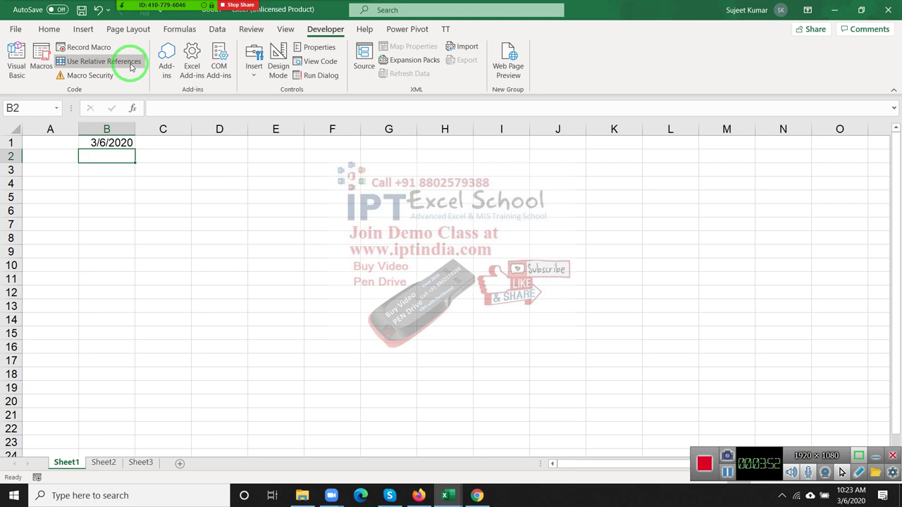
# Step: Enter =YEAR(B1) in C1 and =MONTH(B1) in C2, giving 2020 and 3
pyautogui.press('Up')
pyautogui.press('Right')
pyautogui.write('=')
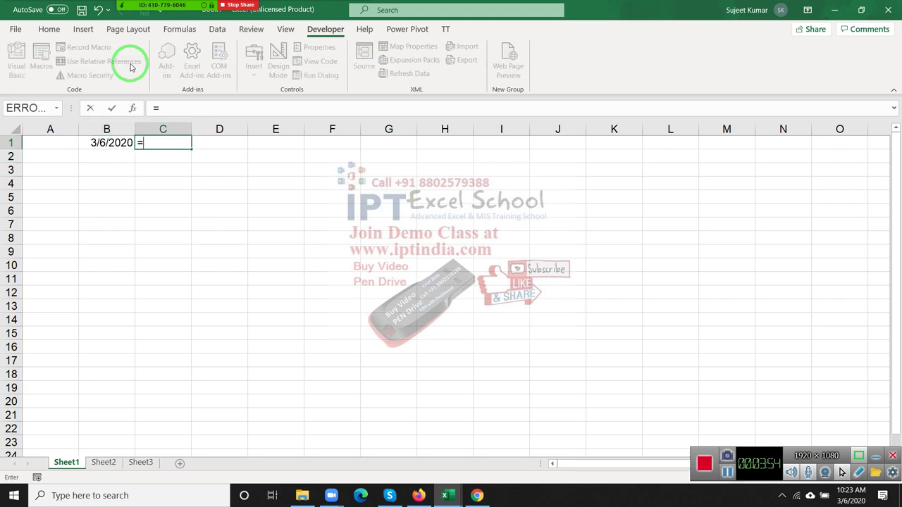
pyautogui.write('yea')
pyautogui.press('Tab')
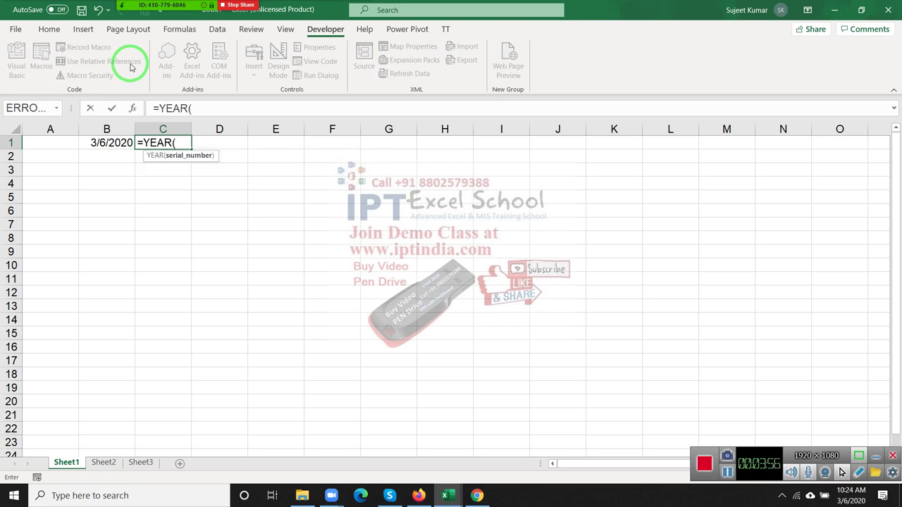
pyautogui.press('Left')
pyautogui.press('Return')
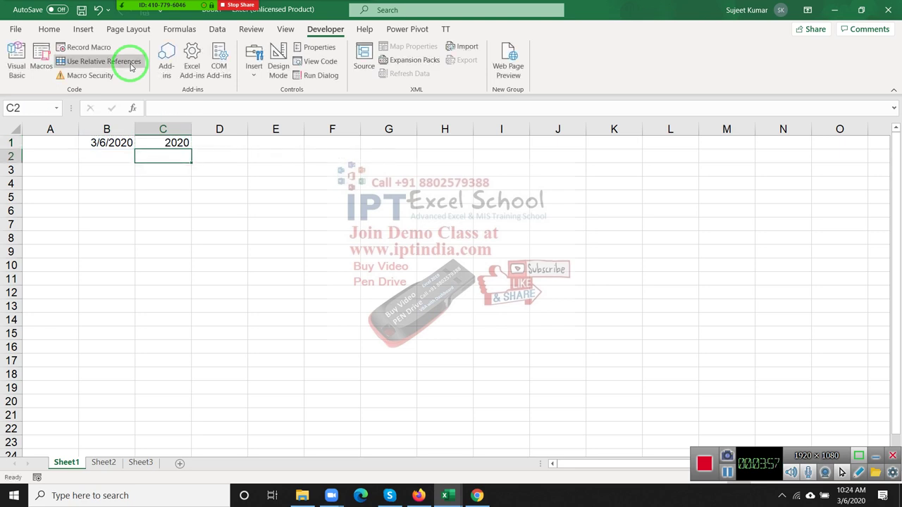
pyautogui.write('=mont')
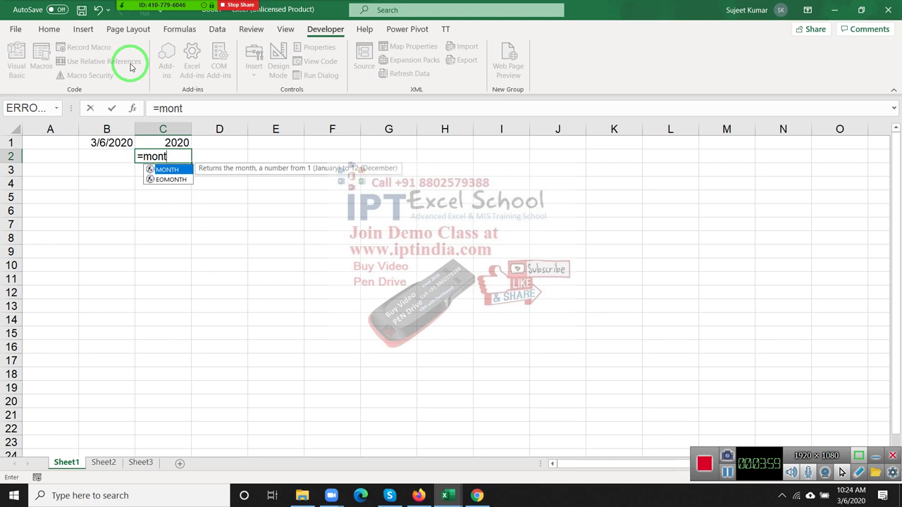
pyautogui.press('Tab')
pyautogui.press('Left')
pyautogui.press('Return')
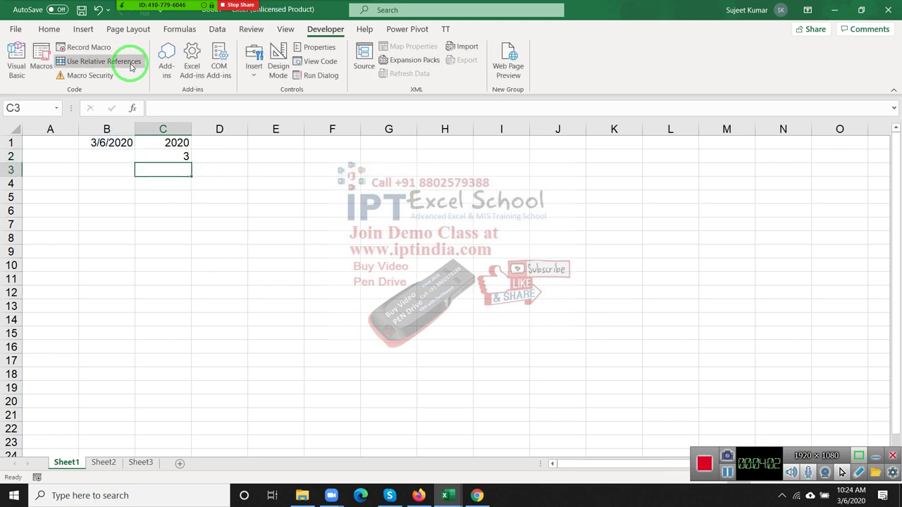
# Step: Cancel the day entry in C3 and switch back to the VBA editor
pyautogui.write('day')
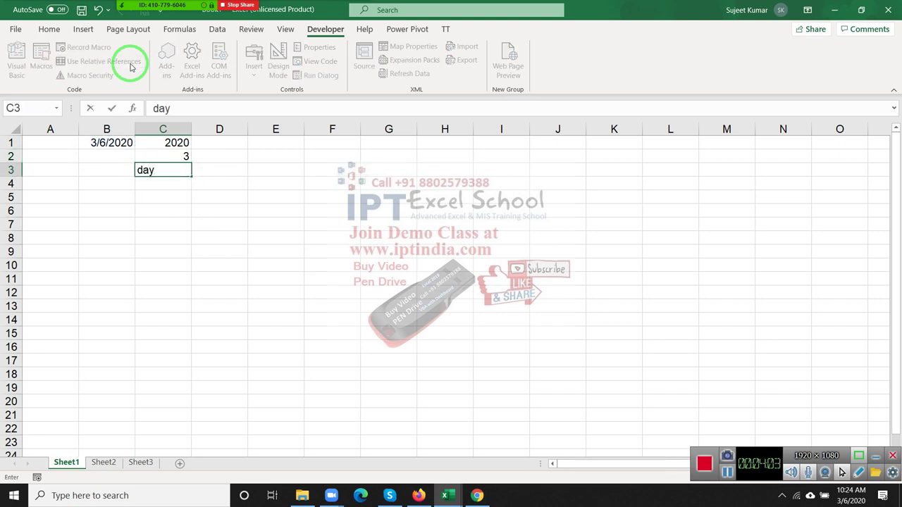
pyautogui.press('Escape')
pyautogui.press('Up')
pyautogui.press('Up')
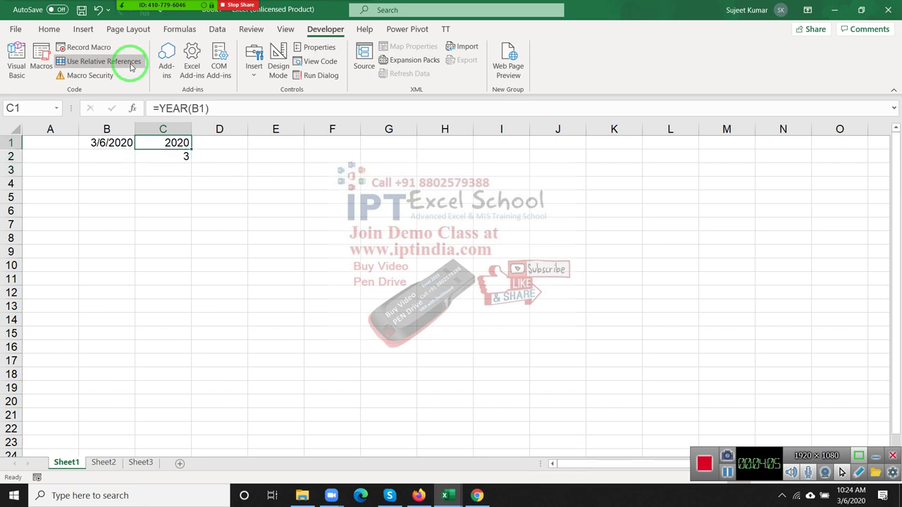
pyautogui.press('Left')
pyautogui.hotkey('alt', 'Tab')
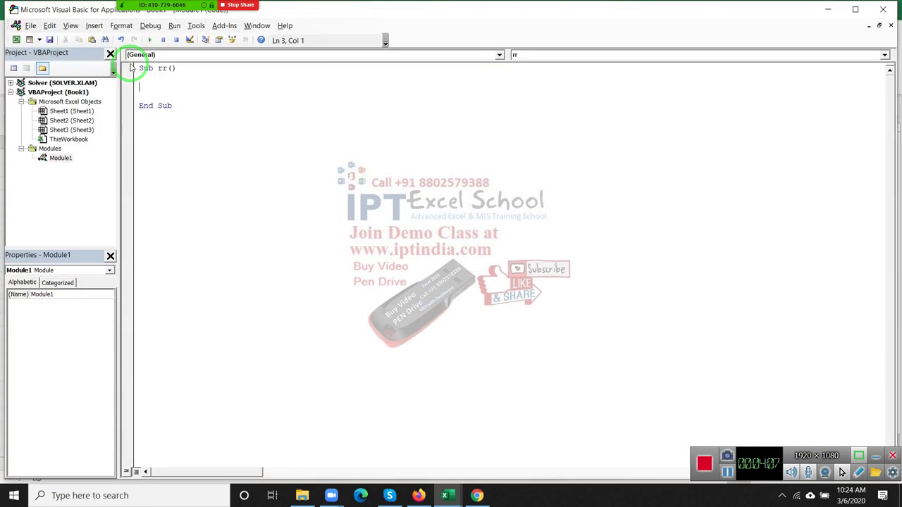
# Step: Write a Year(Date) line inside the rr macro, between Sub rr() and End Sub
pyautogui.write('date')
pyautogui.press('Left')
pyautogui.press('Left')
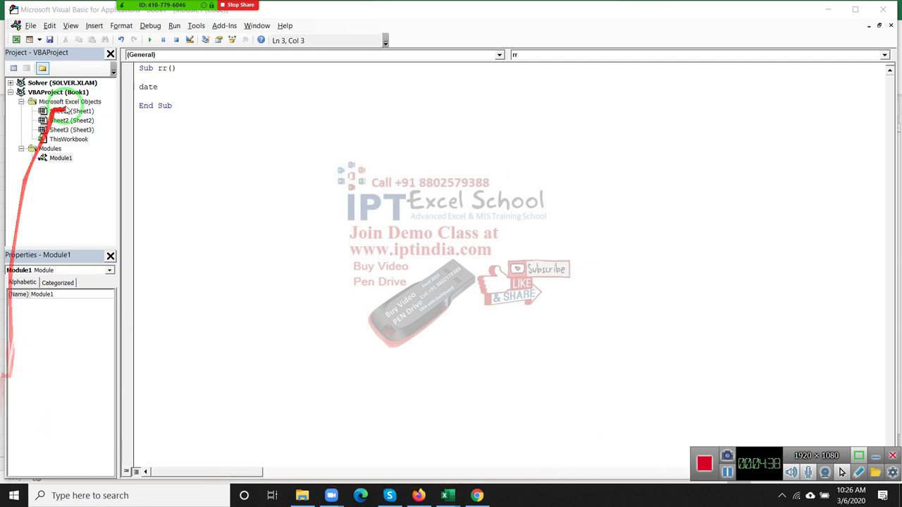
pyautogui.moveTo(239, 6)
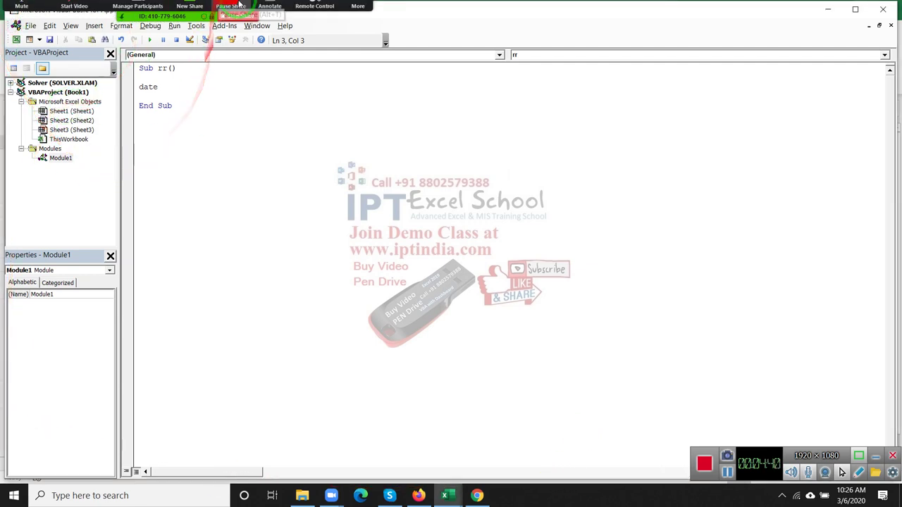
pyautogui.click(344, 10)
pyautogui.click(381, 63)
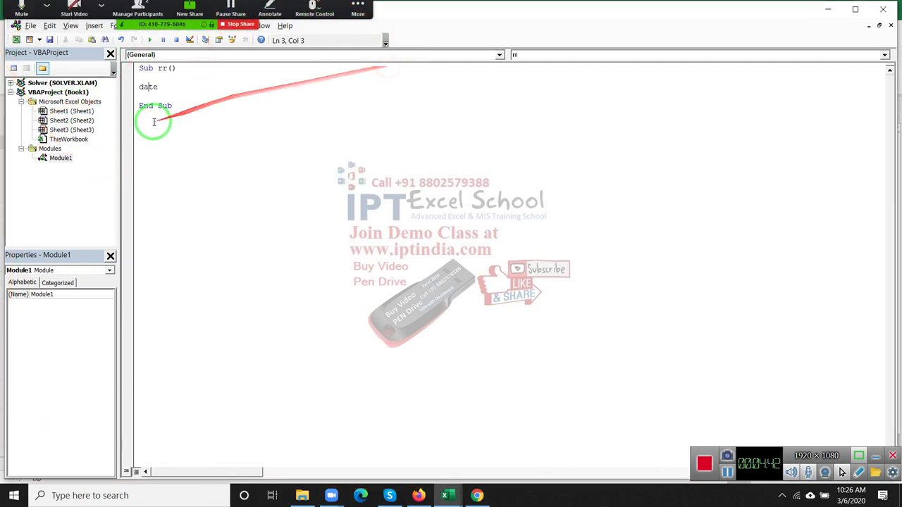
pyautogui.click(140, 87)
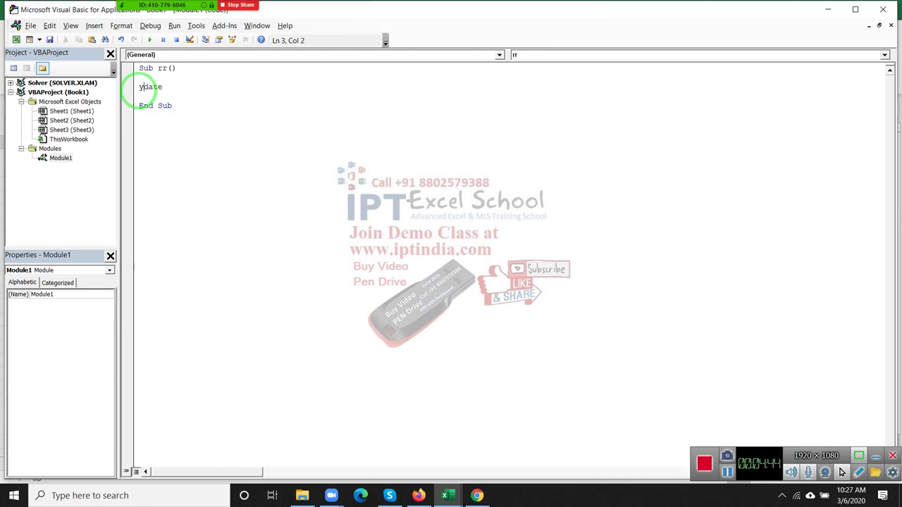
pyautogui.write('year(')
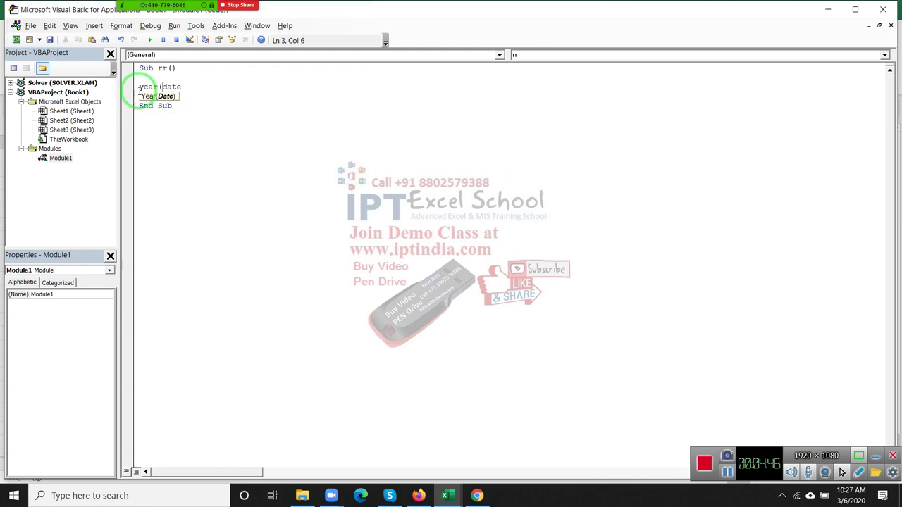
pyautogui.press('End')
pyautogui.write(')')
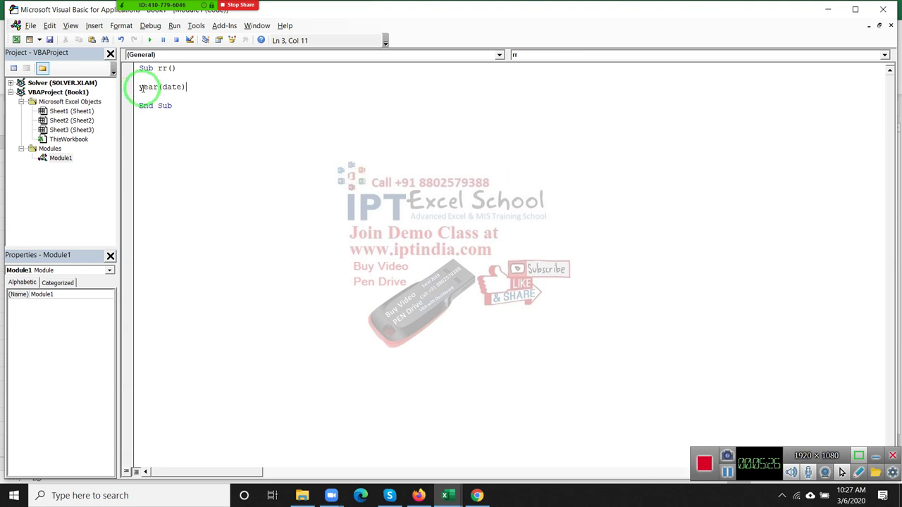
pyautogui.moveTo(143, 87); pyautogui.dragTo(149, 87)
pyautogui.press('Left')
pyautogui.press('Left')
pyautogui.press('Up')
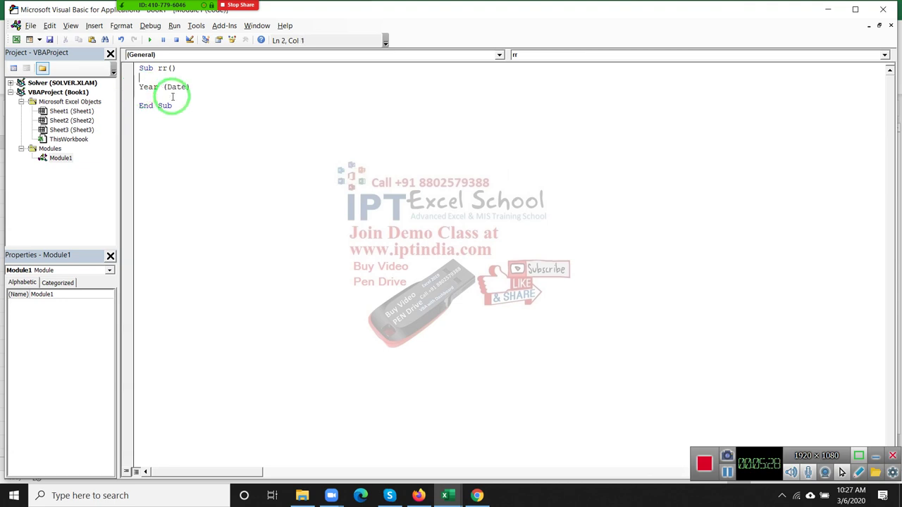
# Step: Prefix the year line with y = and add m = Month(Date) and d = Day(Date) below it
pyautogui.write('y ')
pyautogui.write('=')
pyautogui.press('Down')
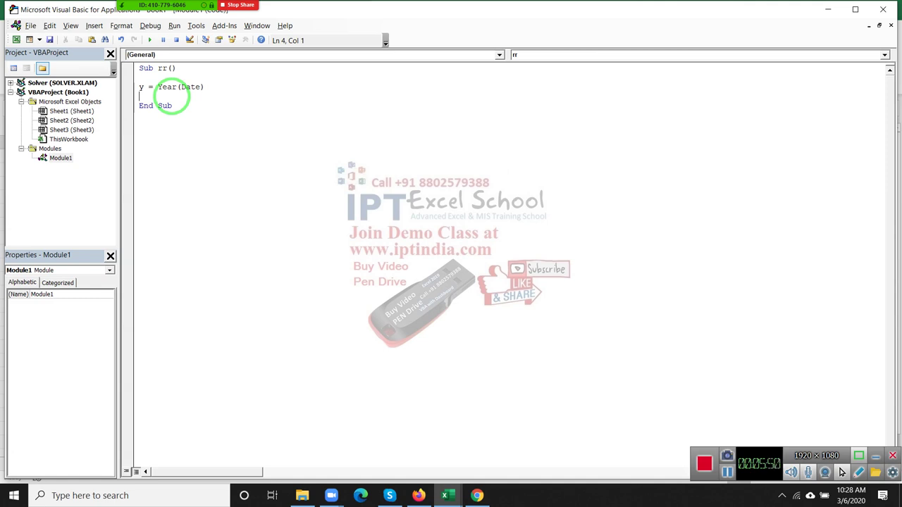
pyautogui.write('m=m')
pyautogui.write('onth(')
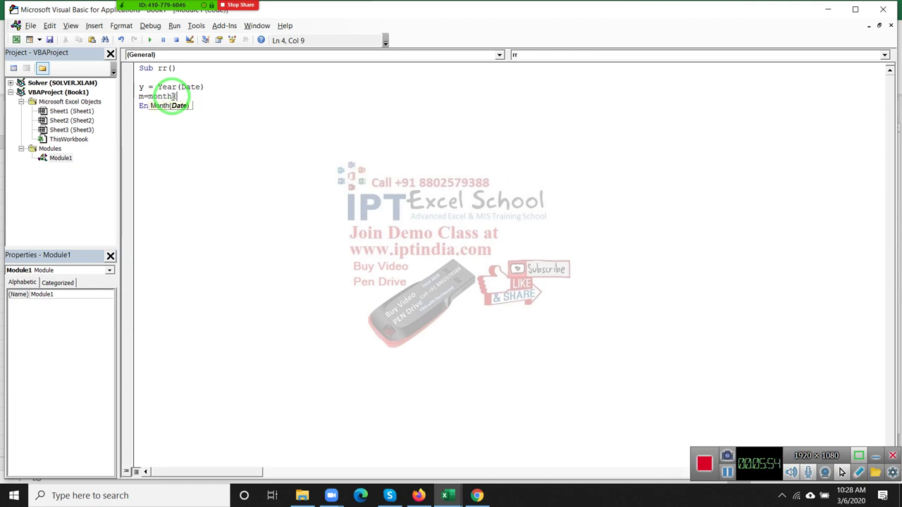
pyautogui.write('da')
pyautogui.write('te')
pyautogui.press('Return')
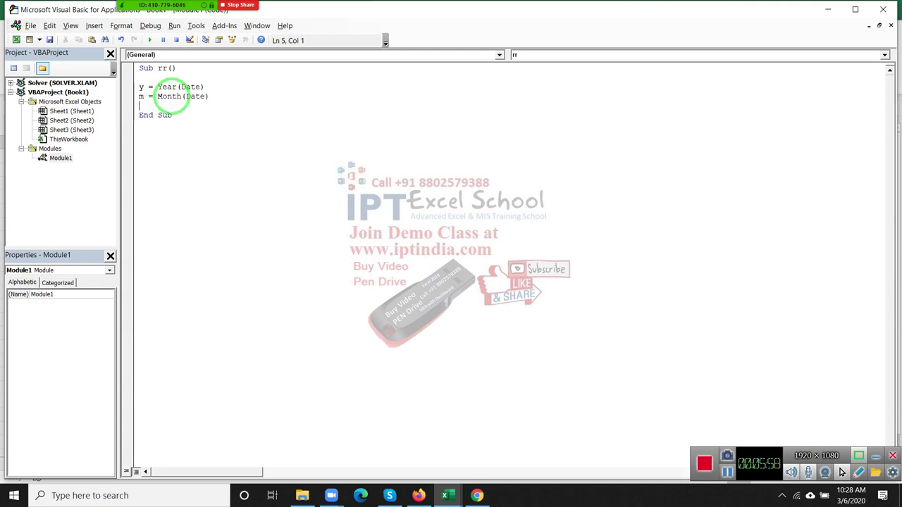
pyautogui.write('d=')
pyautogui.write('da')
pyautogui.write('y(')
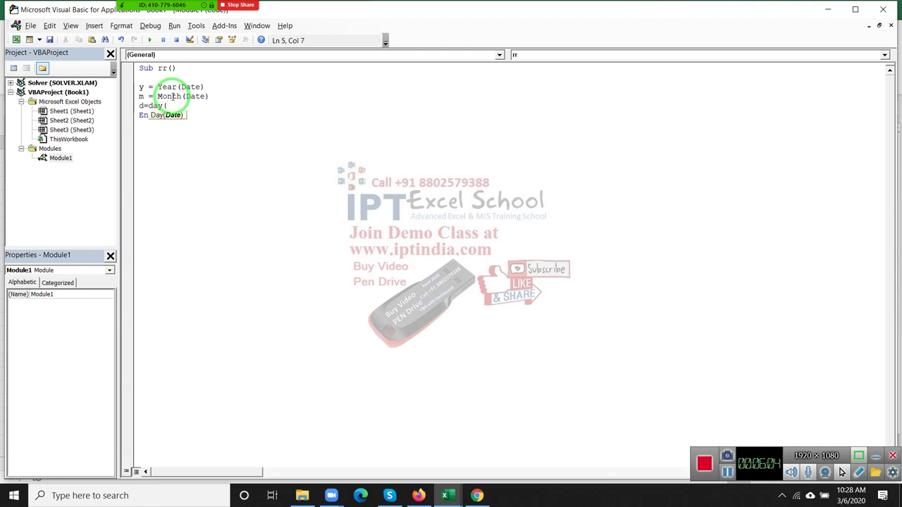
pyautogui.write('date)')
pyautogui.press('Return')
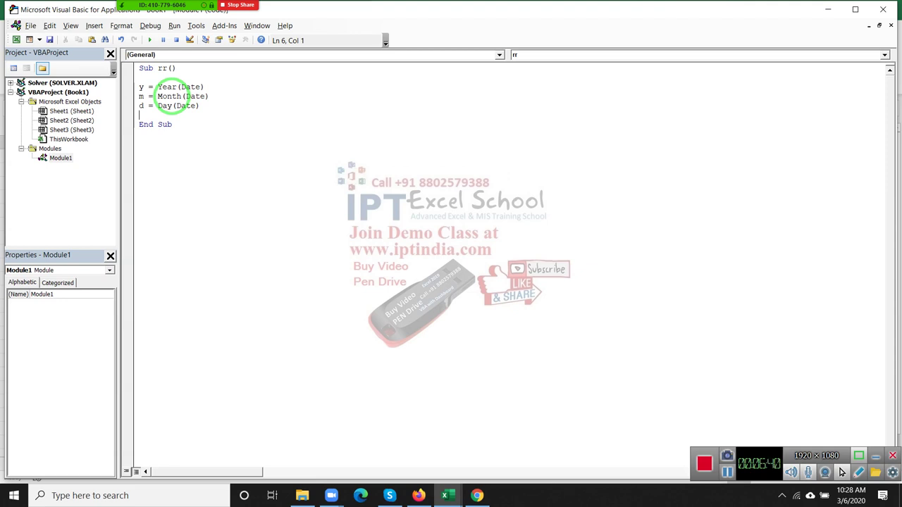
pyautogui.press('Return')
pyautogui.hotkey('alt', 'Tab')
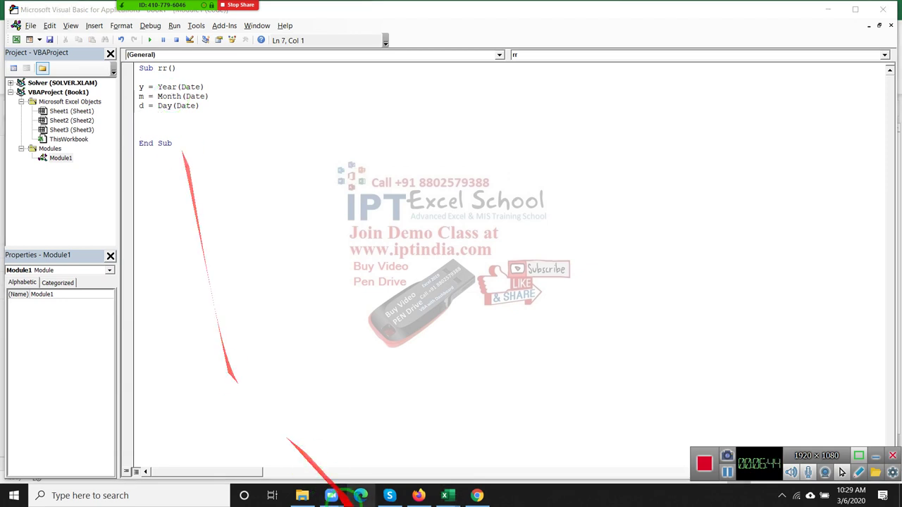
pyautogui.click(294, 496)
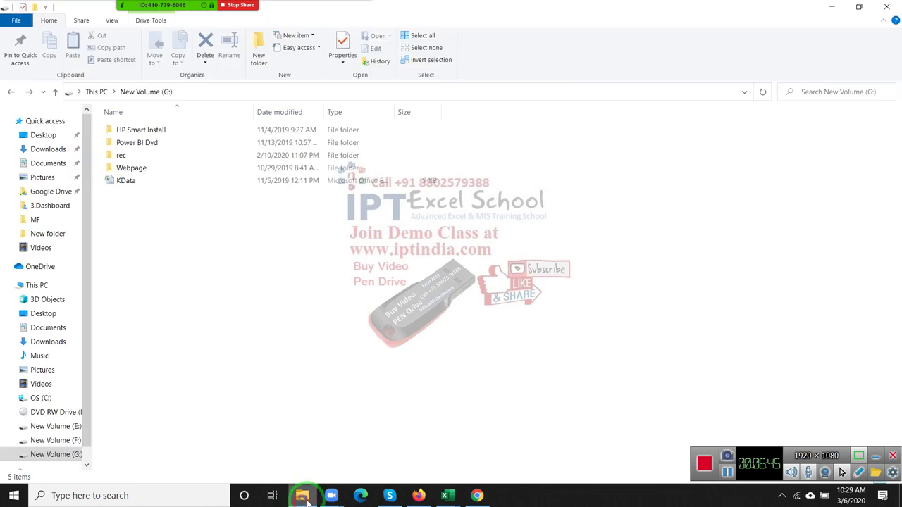
pyautogui.click(180, 98)
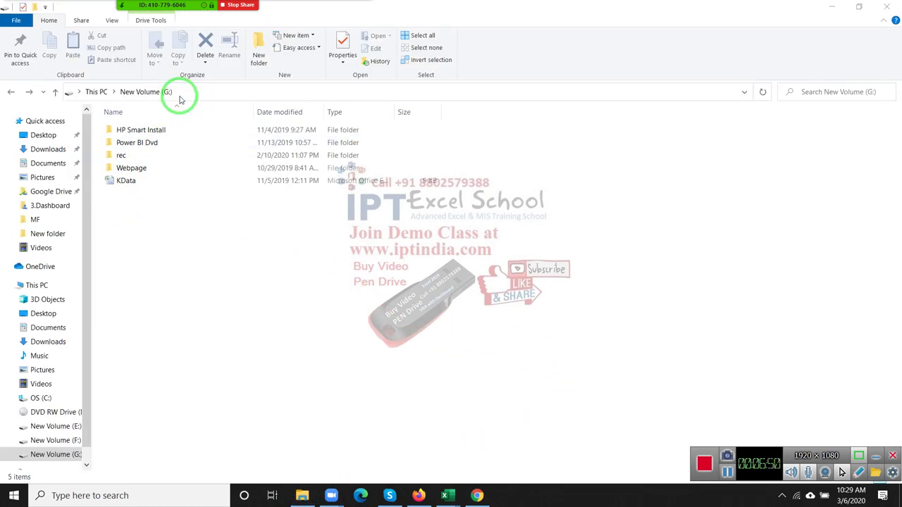
pyautogui.moveTo(445, 495)
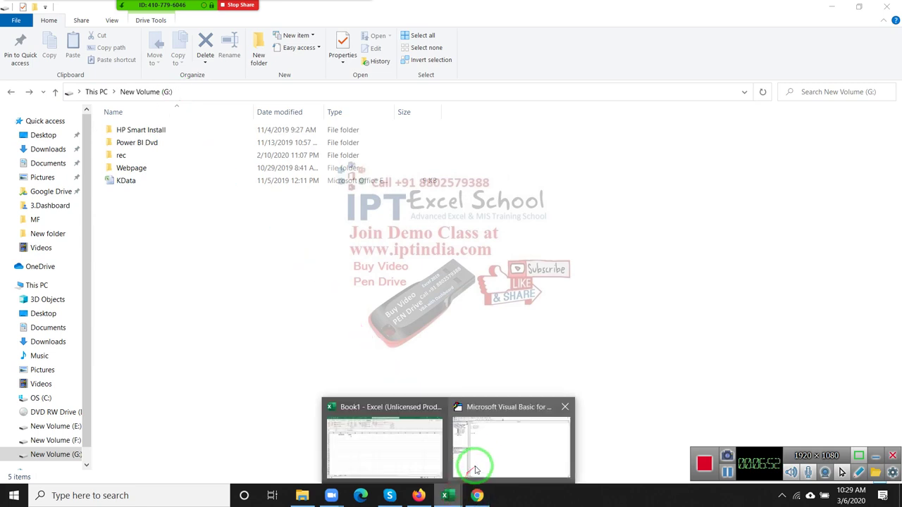
pyautogui.click(470, 458)
# Step: Add the line MkDir "G:\2020" to the rr macro and highlight the 2020 folder name
pyautogui.write('m')
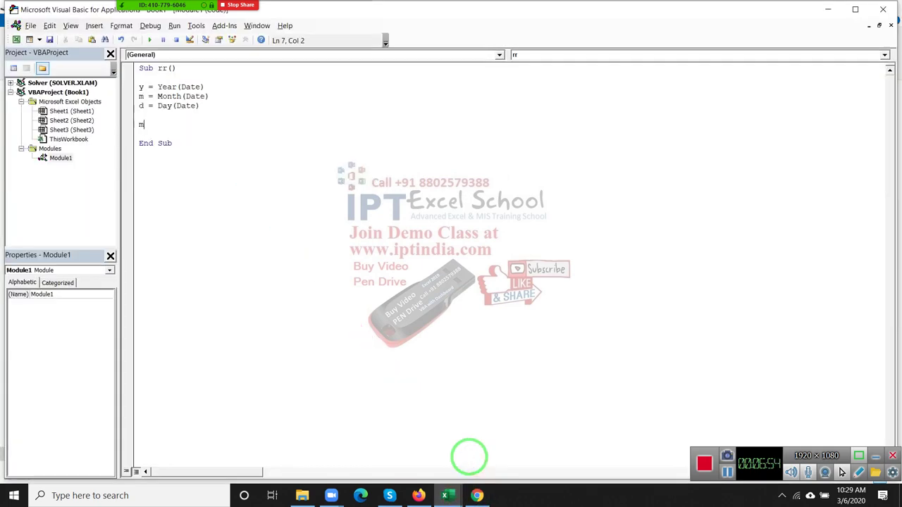
pyautogui.write('kdir')
pyautogui.write(' "')
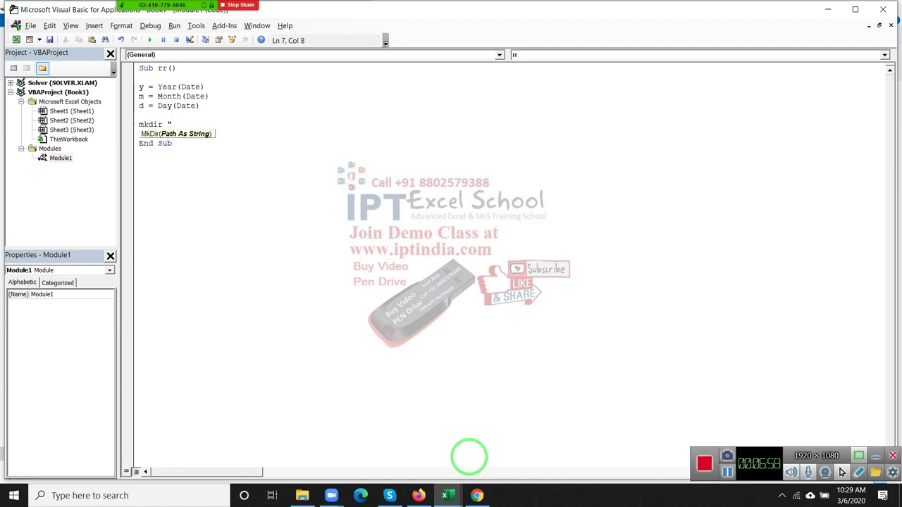
pyautogui.write('G:\\')
pyautogui.write('2020')
pyautogui.write('"')
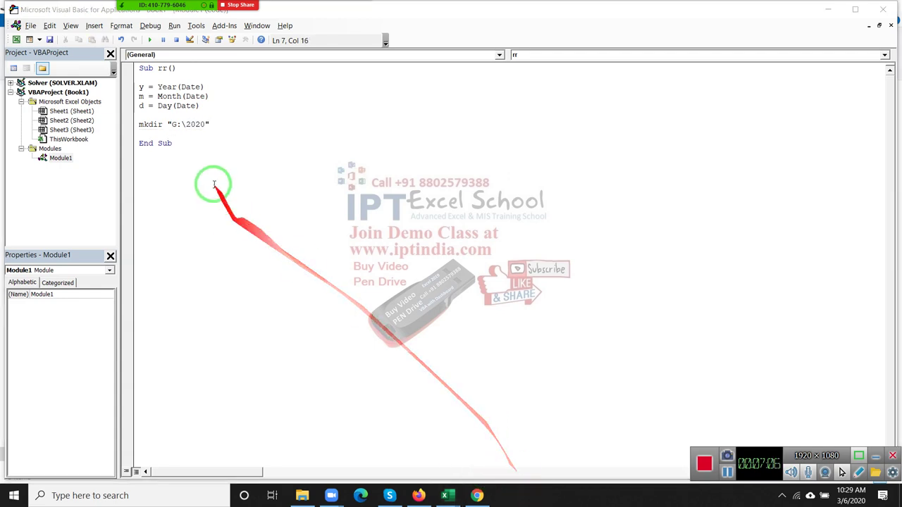
pyautogui.click(211, 181)
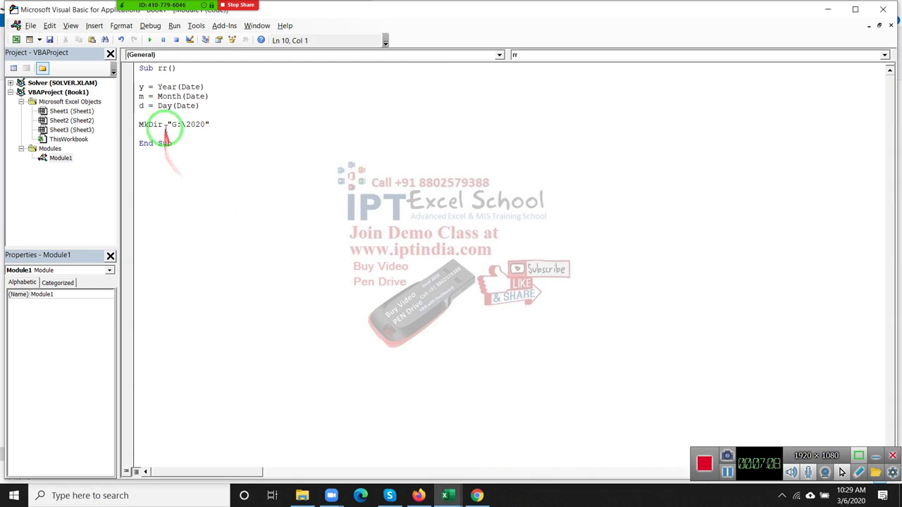
pyautogui.moveTo(168, 125); pyautogui.dragTo(205, 125)
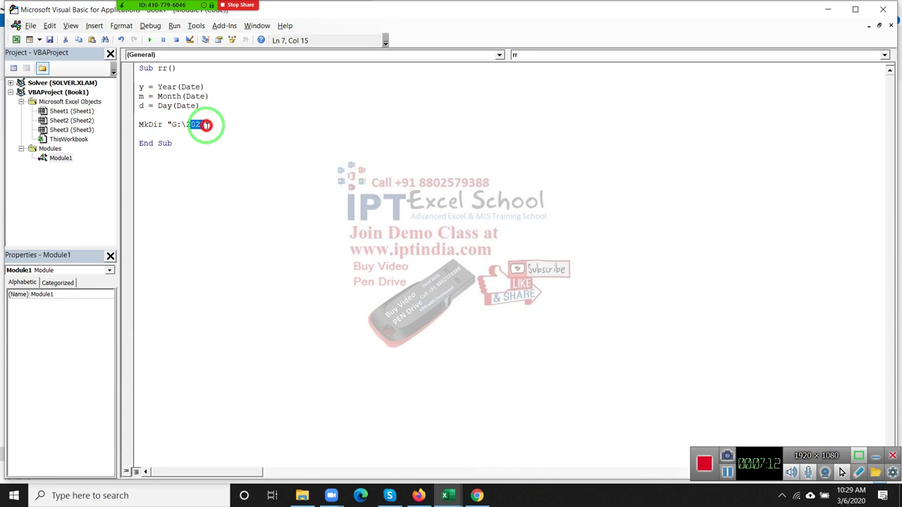
pyautogui.click(202, 125)
pyautogui.doubleClick(201, 126)
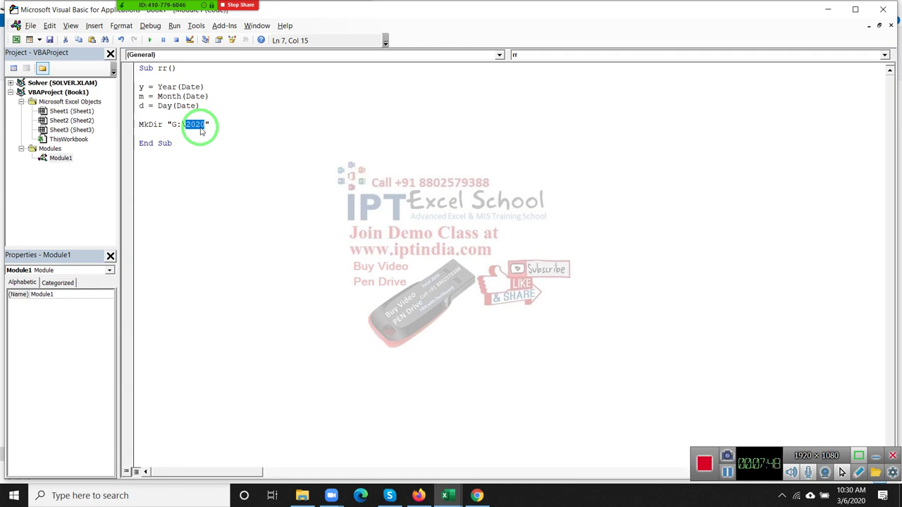
pyautogui.click(185, 125)
pyautogui.moveTo(185, 126); pyautogui.dragTo(204, 126)
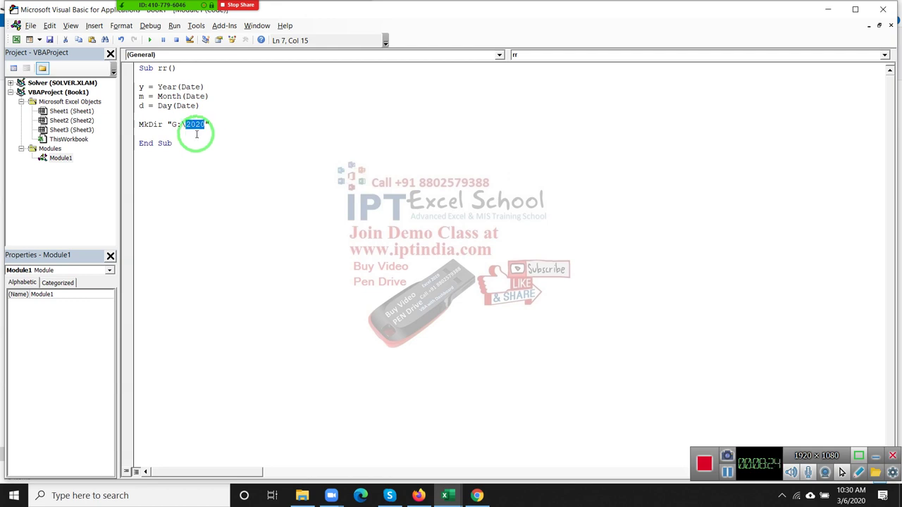
pyautogui.click(202, 144)
# Step: Replace the hard-coded 2020 with the year variable so it reads MkDir "G:\" & y
pyautogui.doubleClick(141, 87)
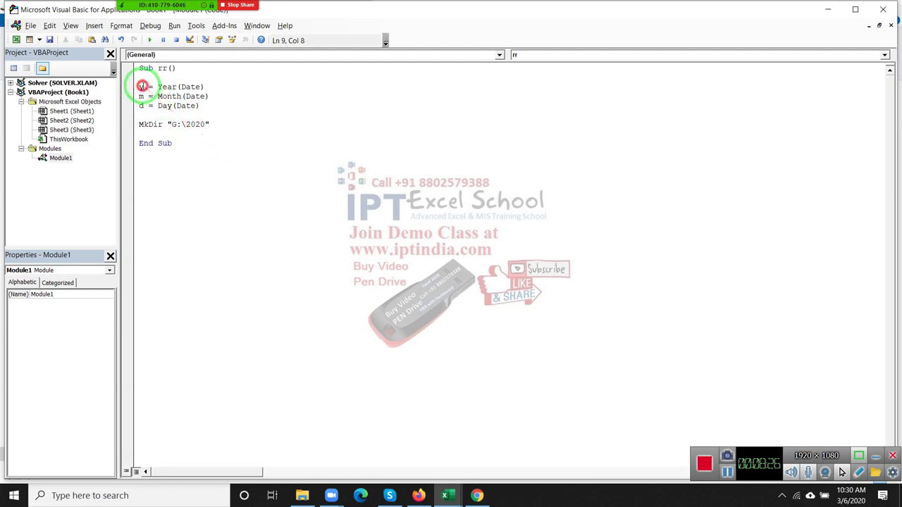
pyautogui.click(188, 124)
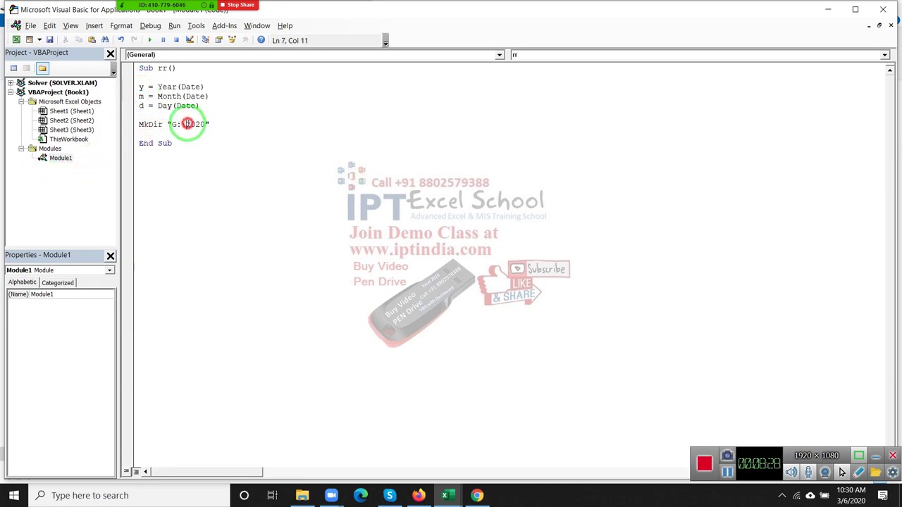
pyautogui.press('Delete')
pyautogui.press('Delete')
pyautogui.press('Delete')
pyautogui.click(197, 125)
pyautogui.write('& ')
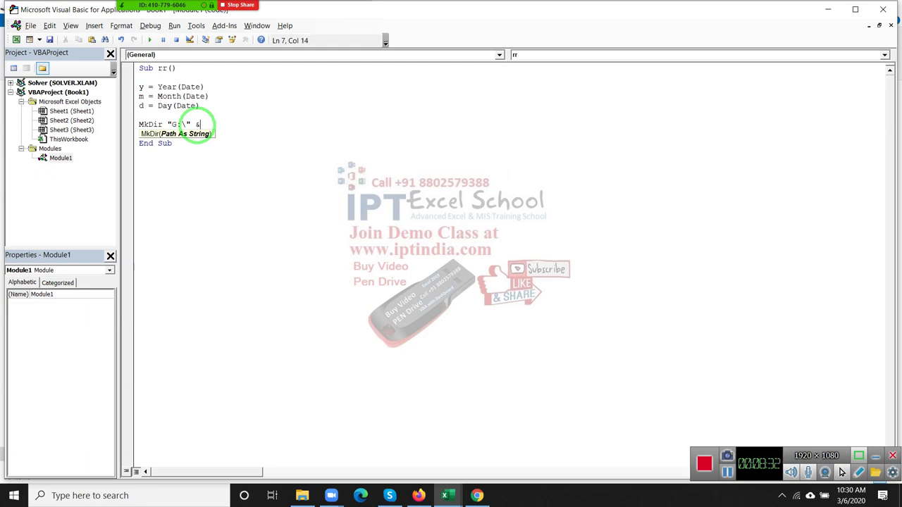
pyautogui.write('y')
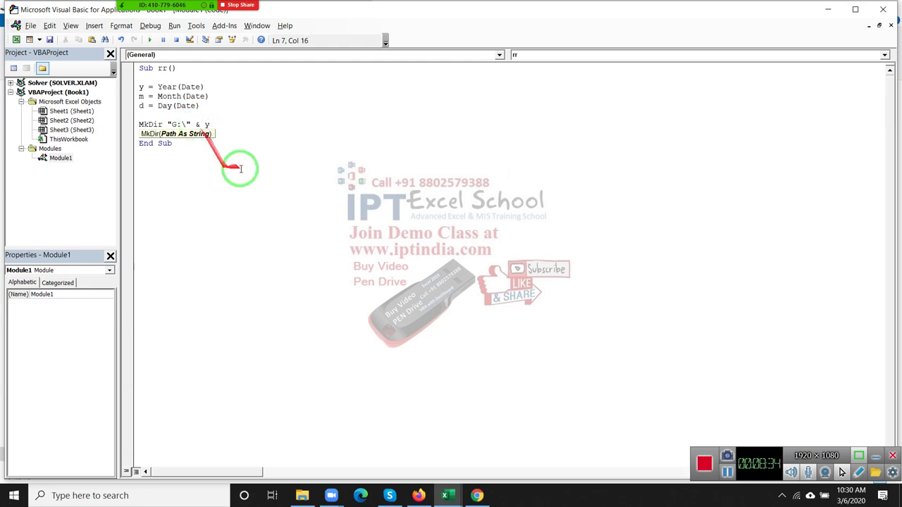
pyautogui.click(278, 162)
pyautogui.moveTo(445, 495)
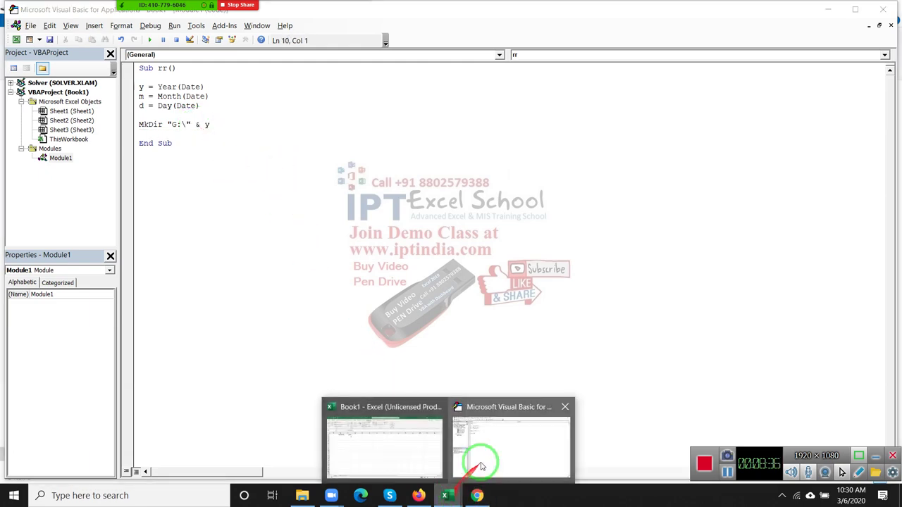
# Step: Paste G:\ into E4 and enter =E4&C1 in F4 to show G:\2020
pyautogui.click(393, 437)
pyautogui.click(265, 184)
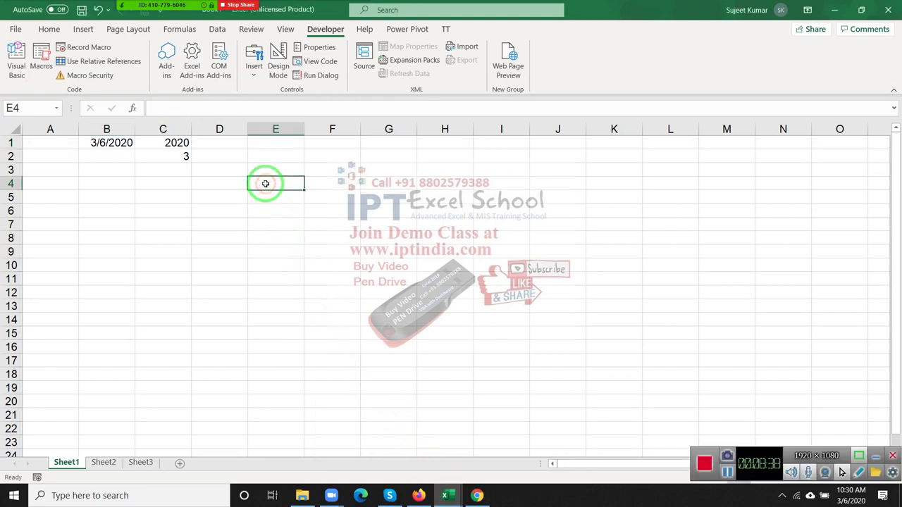
pyautogui.write('G:\\')
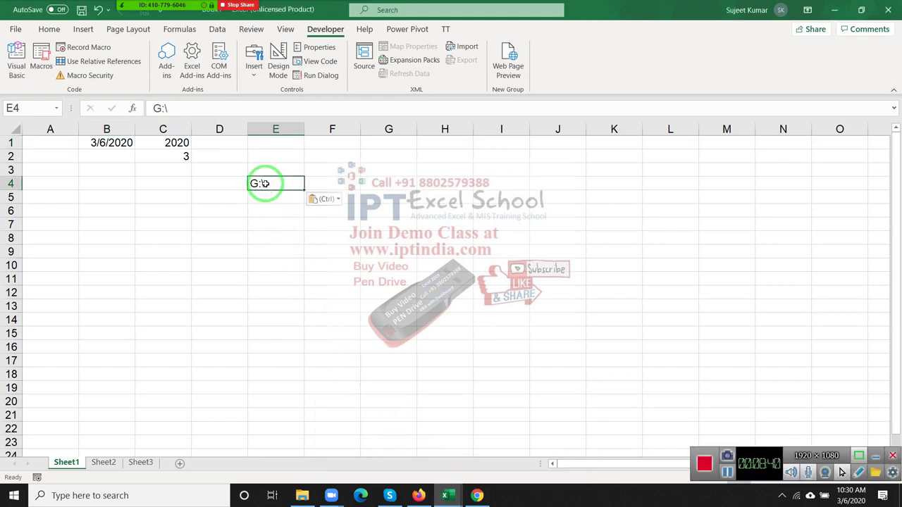
pyautogui.click(171, 142)
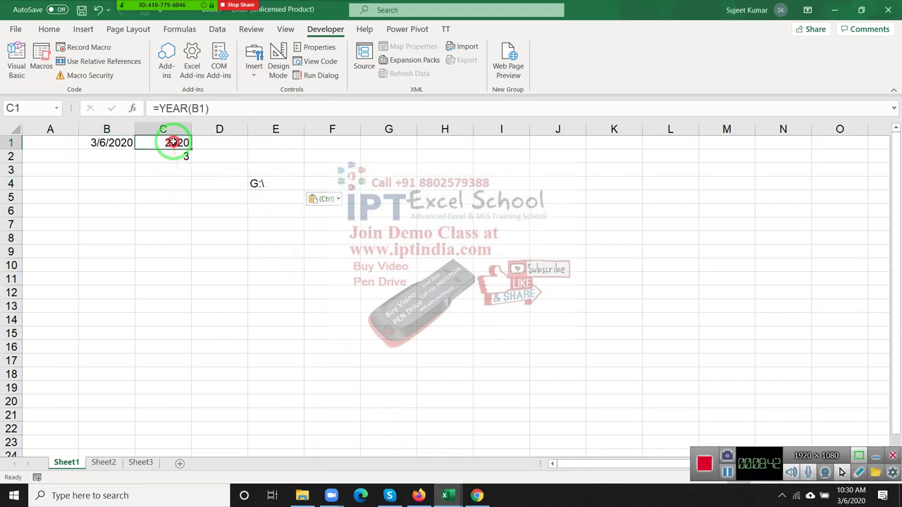
pyautogui.click(319, 184)
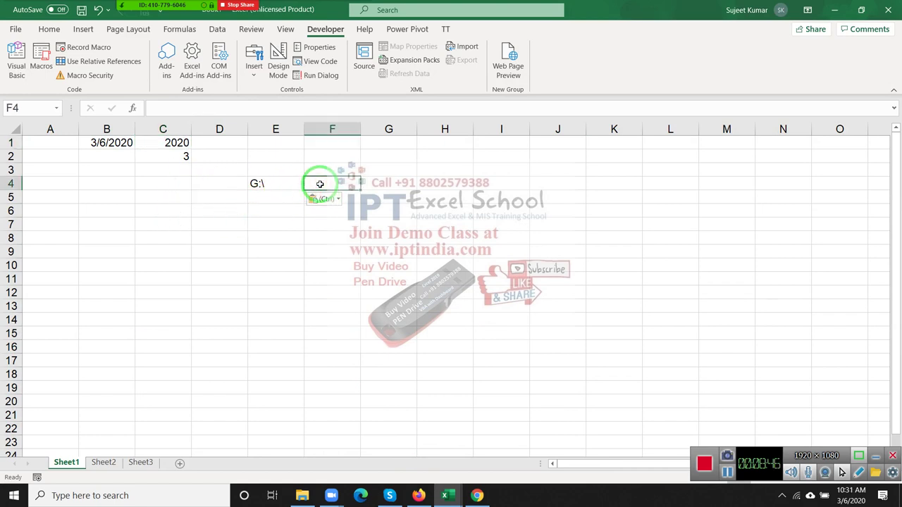
pyautogui.write('=')
pyautogui.press('Left')
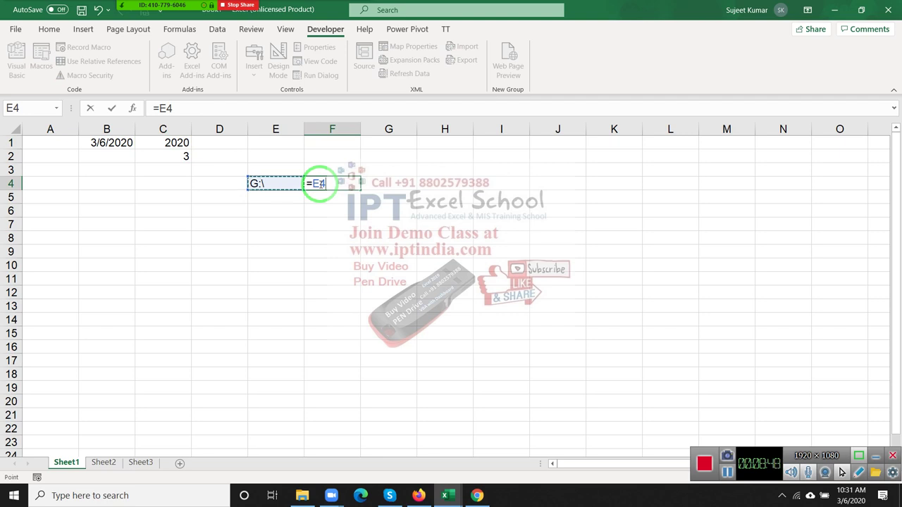
pyautogui.write('&')
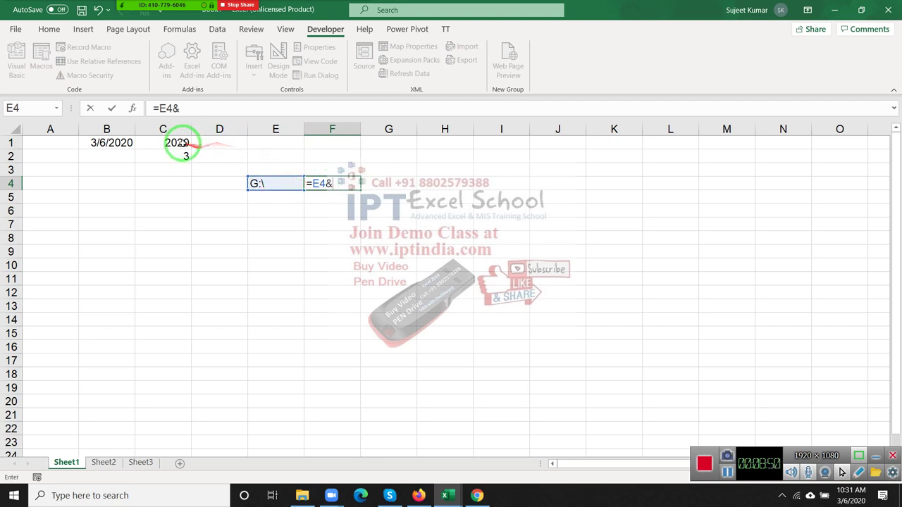
pyautogui.click(178, 143)
pyautogui.press('Return')
pyautogui.press('Up')
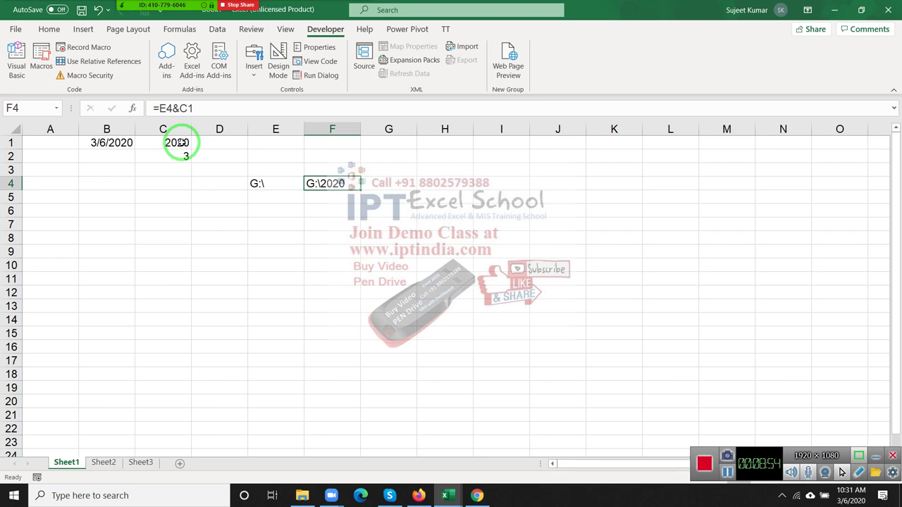
pyautogui.hotkey('alt', 'F11')
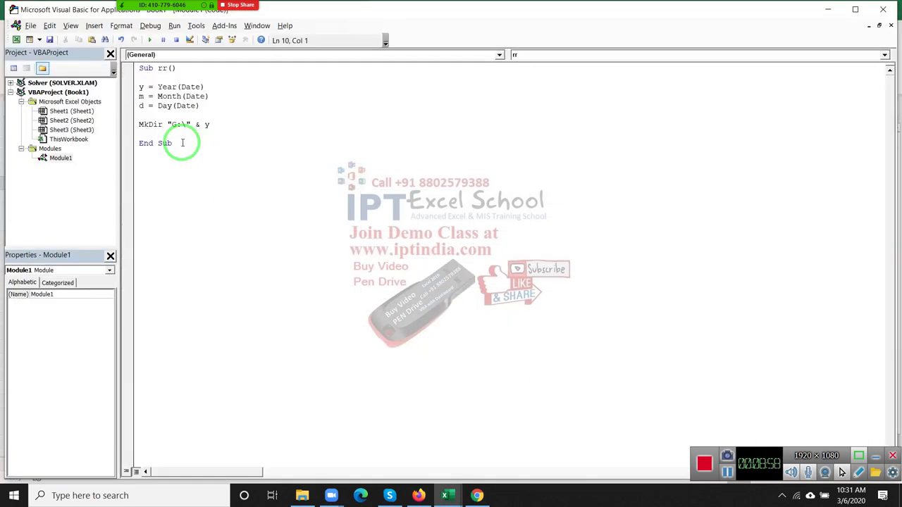
# Step: Duplicate the MkDir "G:\" & y line and append & "\" & m to the copy
pyautogui.press('Up')
pyautogui.press('Up')
pyautogui.hotkey('shift', 'End')
pyautogui.hotkey('ctrl', 'c')
pyautogui.press('Left')
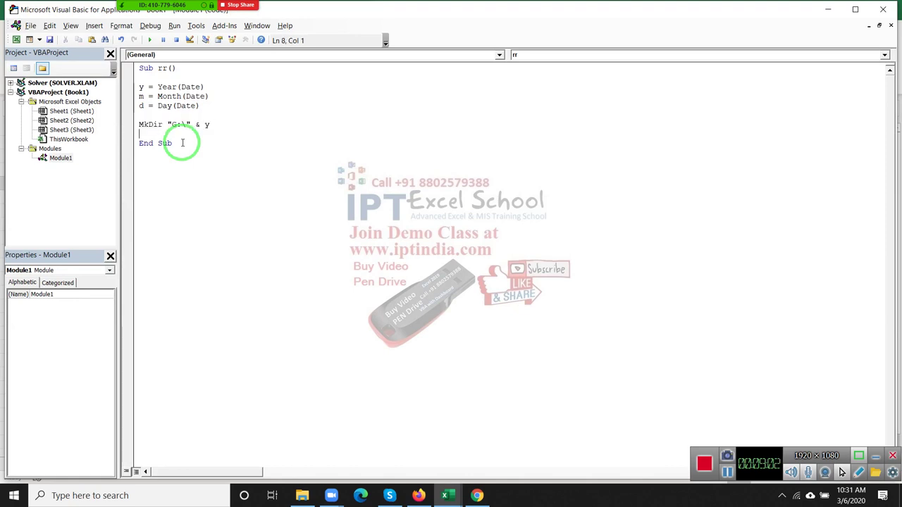
pyautogui.hotkey('ctrl', 'v')
pyautogui.click(251, 133)
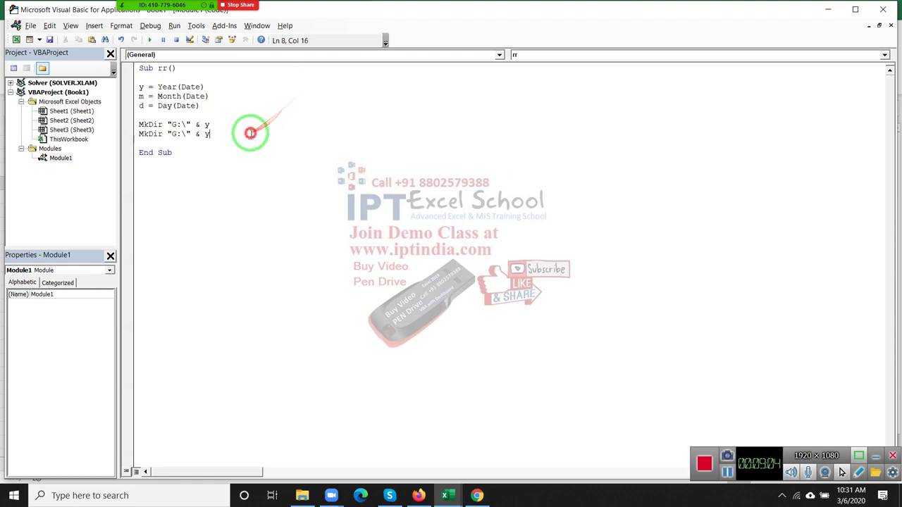
pyautogui.write(' & ')
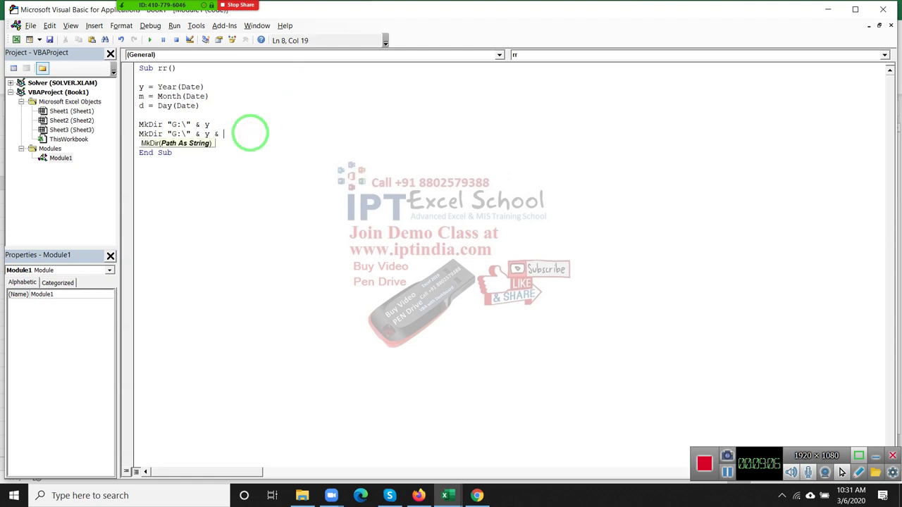
pyautogui.write('"\\" ')
pyautogui.write('& ')
pyautogui.write('m')
# Step: Enter =F4&"\"&C2 in F5 so it displays the month path G:\2020\3
pyautogui.press('Return')
pyautogui.hotkey('alt', 'F11')
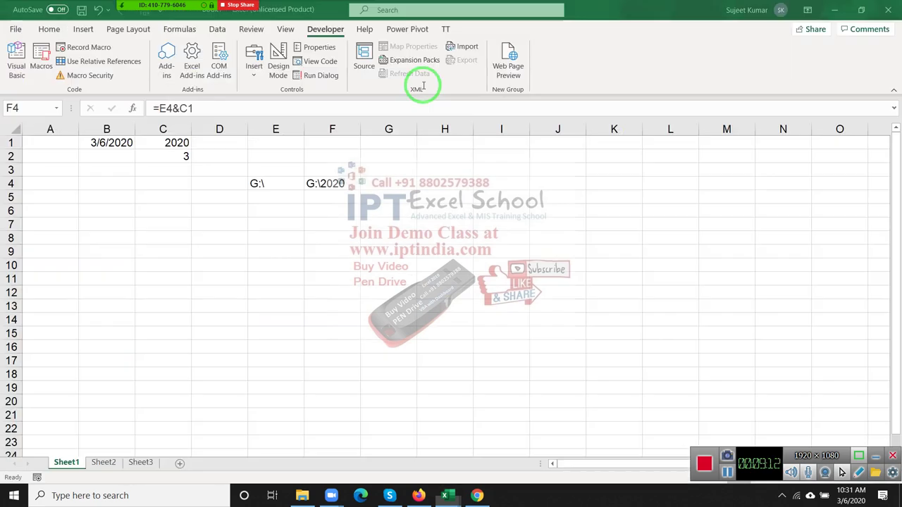
pyautogui.click(324, 197)
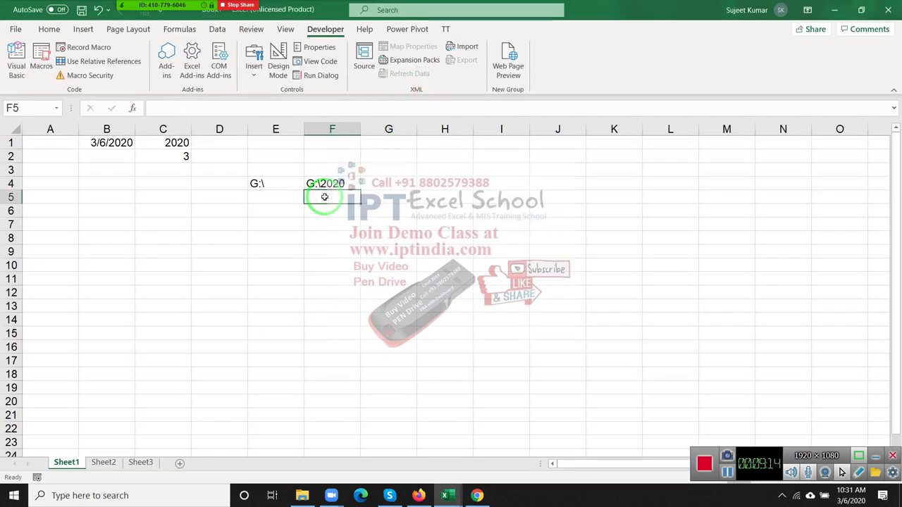
pyautogui.write('=')
pyautogui.press('Up')
pyautogui.write('&')
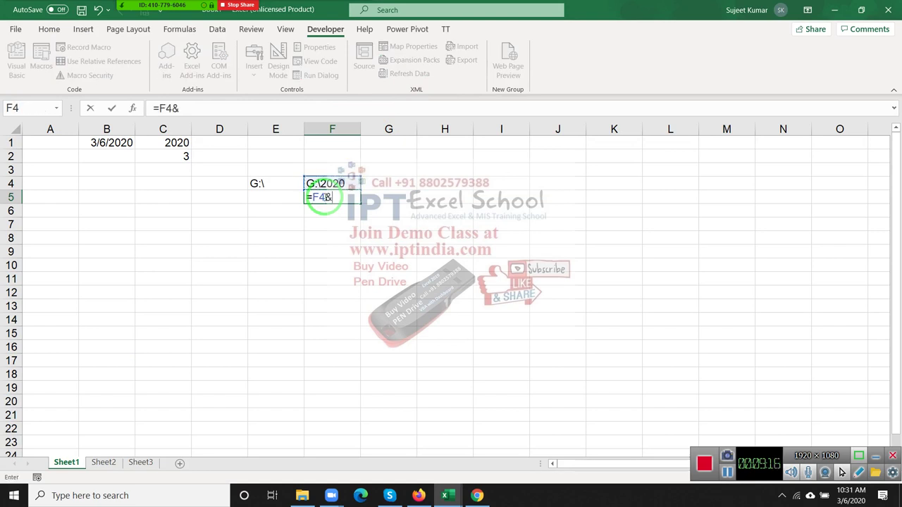
pyautogui.write('"\\"')
pyautogui.write('&')
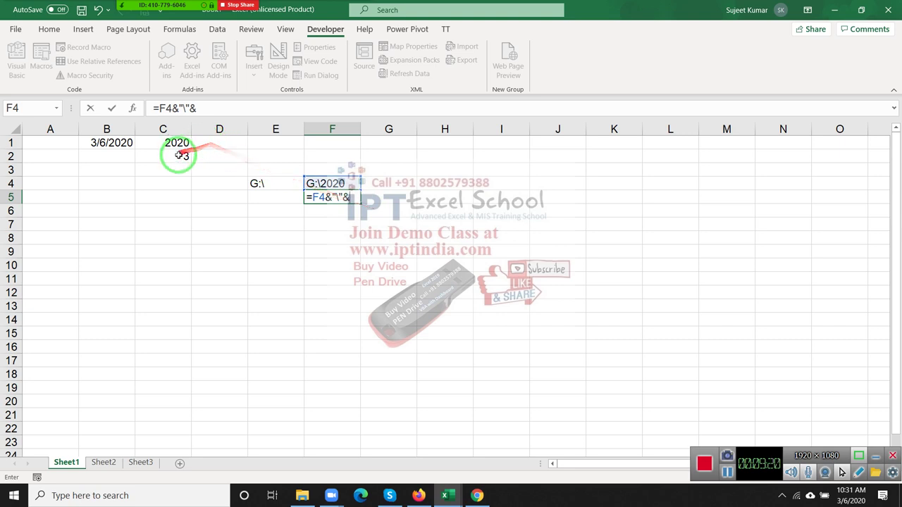
pyautogui.click(181, 156)
pyautogui.press('Return')
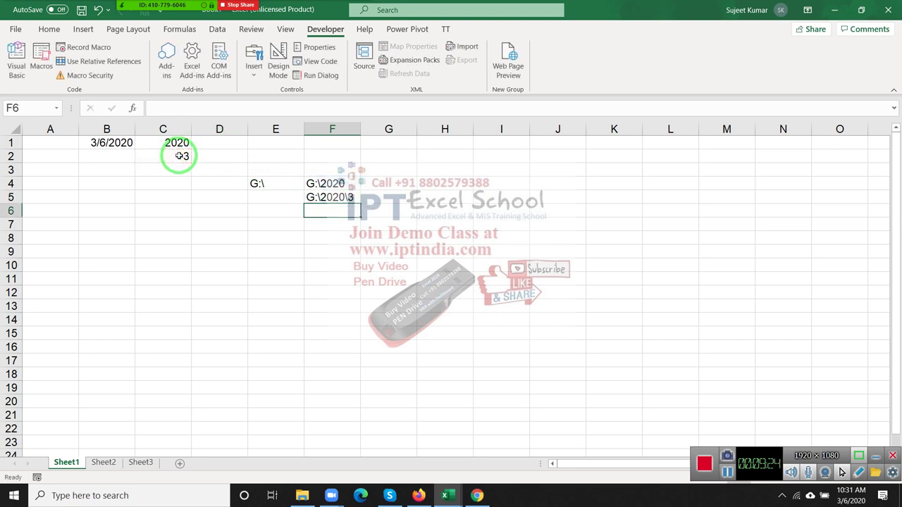
# Step: Back in the rr macro, select the month MkDir line to check the year and month lines
pyautogui.hotkey('alt', 'F11')
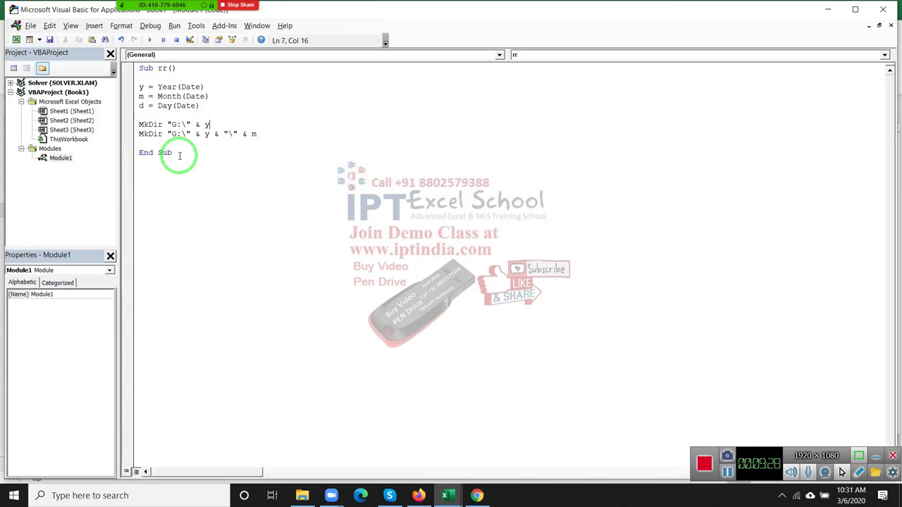
pyautogui.press('Down')
pyautogui.press('Home')
pyautogui.press('Right')
pyautogui.press('Right')
pyautogui.press('Down')
pyautogui.press('End')
pyautogui.hotkey('shift', 'Up')
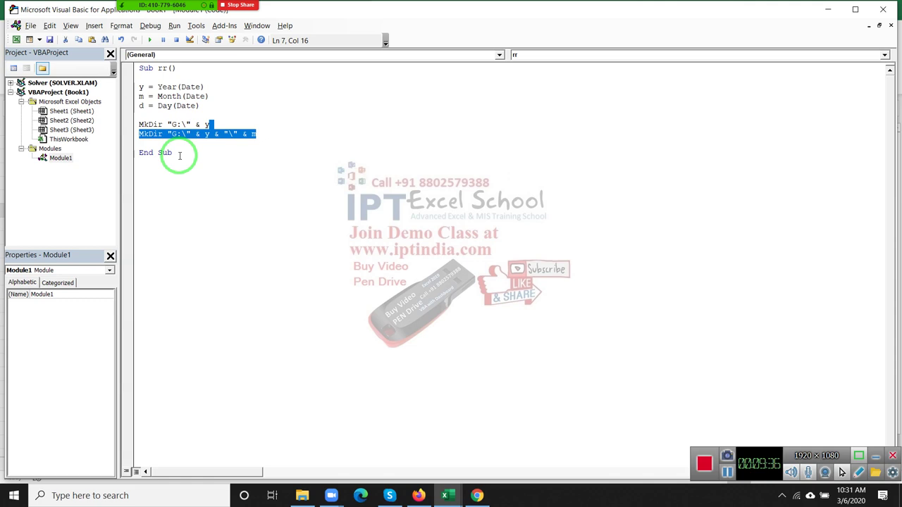
pyautogui.press('Down')
pyautogui.press('Down')
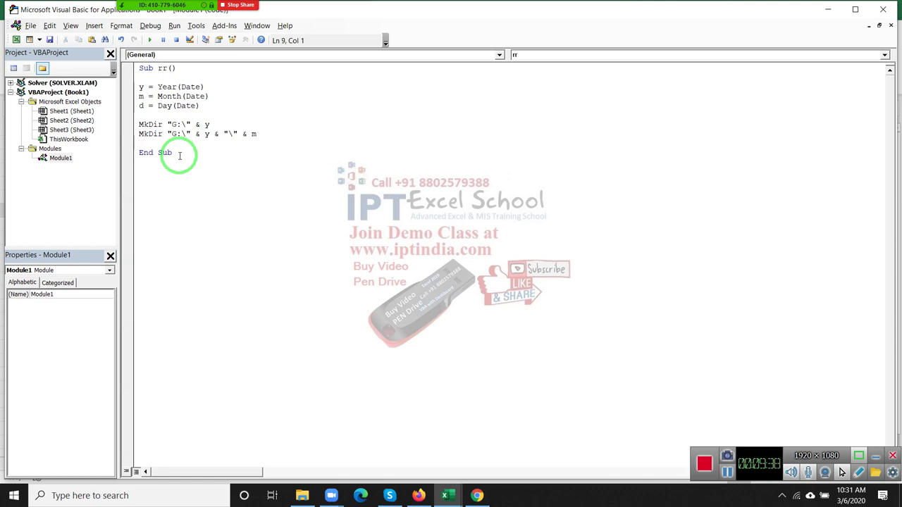
# Step: Duplicate the month MkDir line and append another & "\" & m to the new third line
pyautogui.click(139, 134)
pyautogui.hotkey('shift', 'Down')
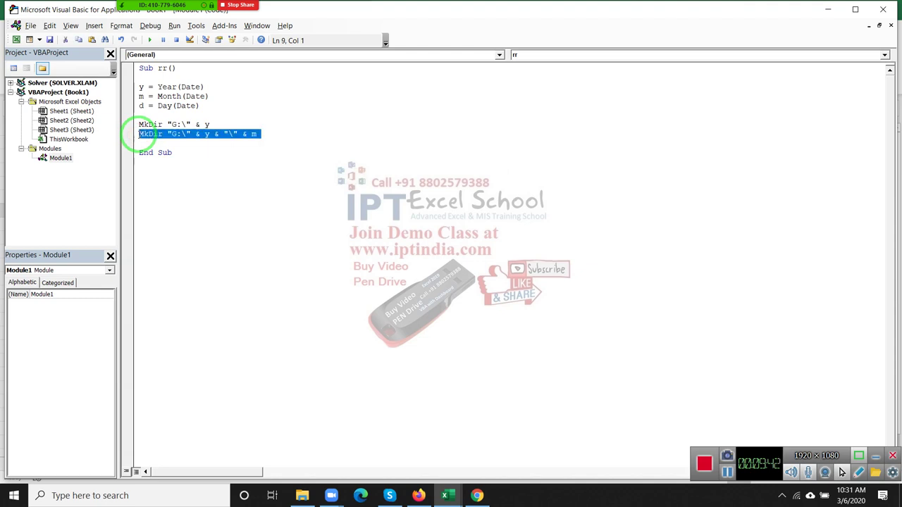
pyautogui.press('Right')
pyautogui.hotkey('ctrl', 'v')
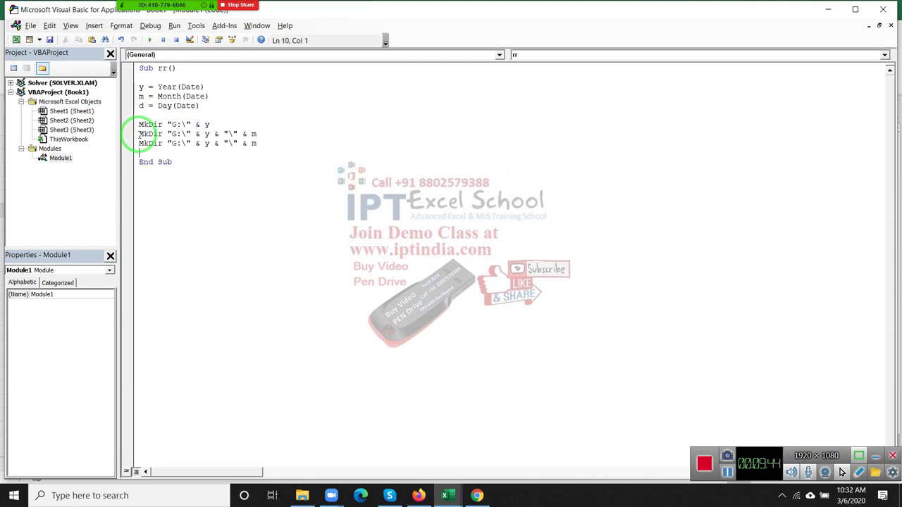
pyautogui.click(291, 145)
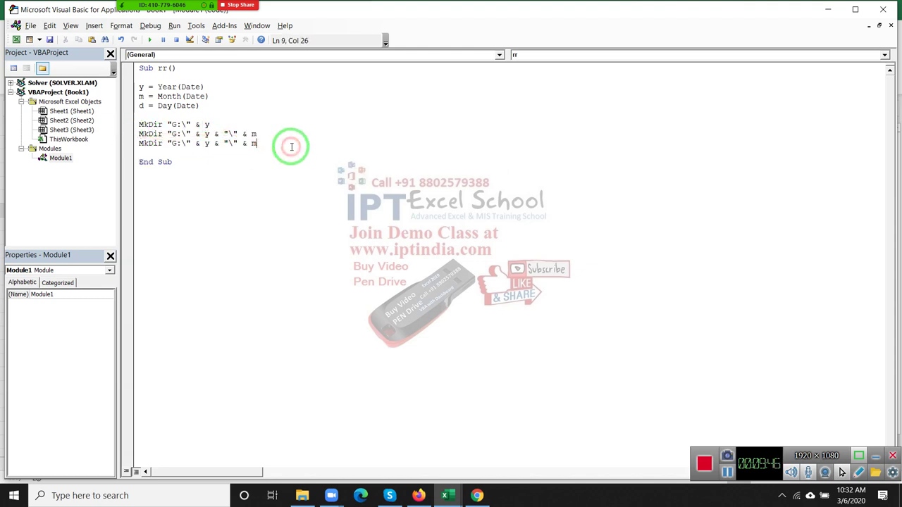
pyautogui.write(' &')
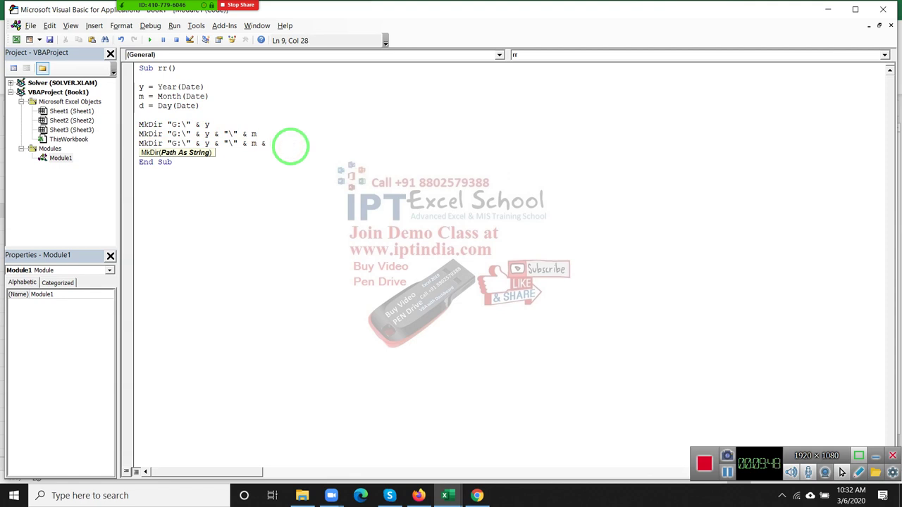
pyautogui.write(' "\\" & ')
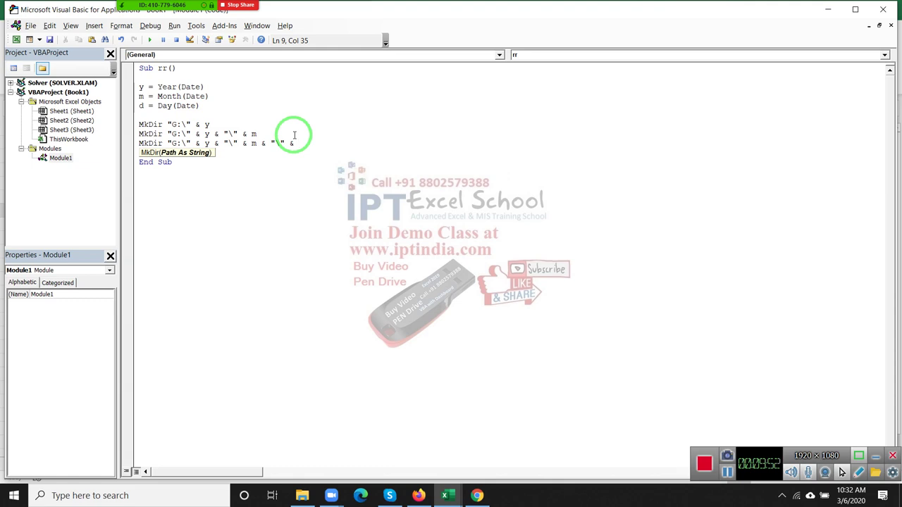
pyautogui.write('m')
pyautogui.press('Return')
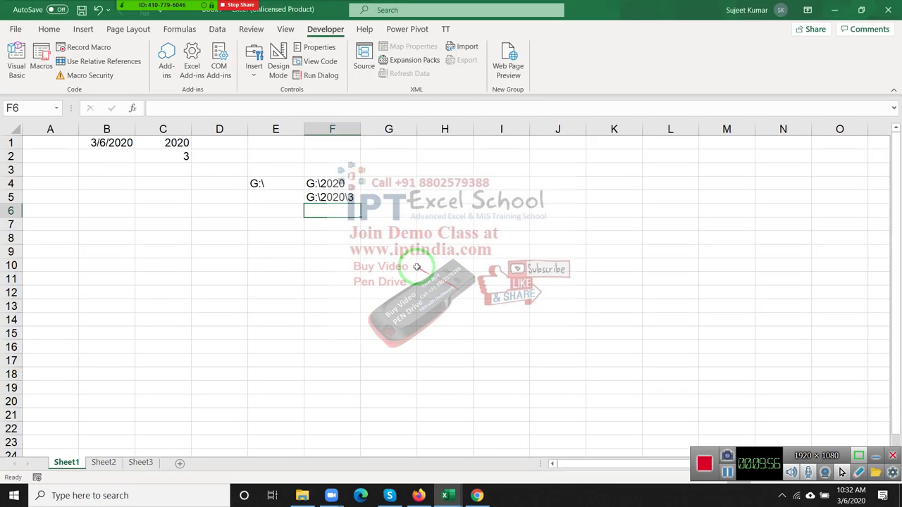
# Step: Enter =F5&"\"&DAY(B1) in F6 to show the day path G:\2020\3\6
pyautogui.hotkey('alt', 'F11')
pyautogui.write('=')
pyautogui.press('Up')
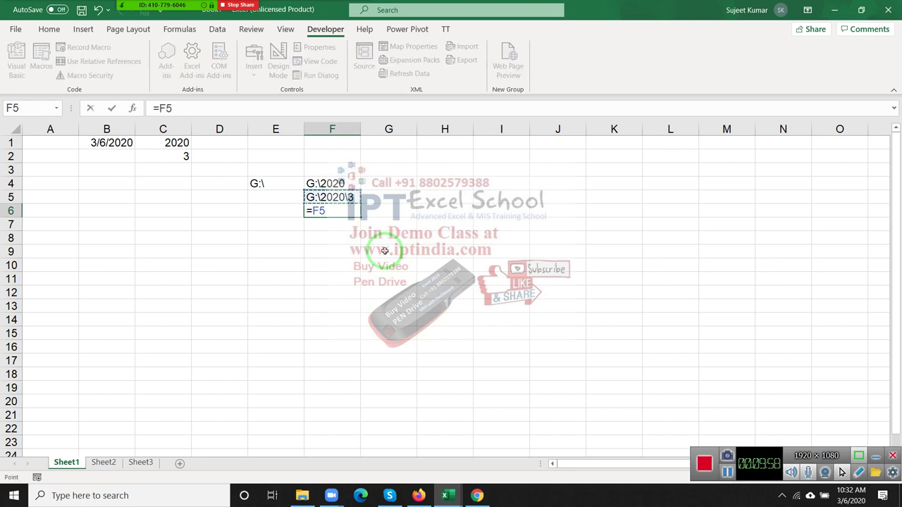
pyautogui.write('&')
pyautogui.write('\\"&')
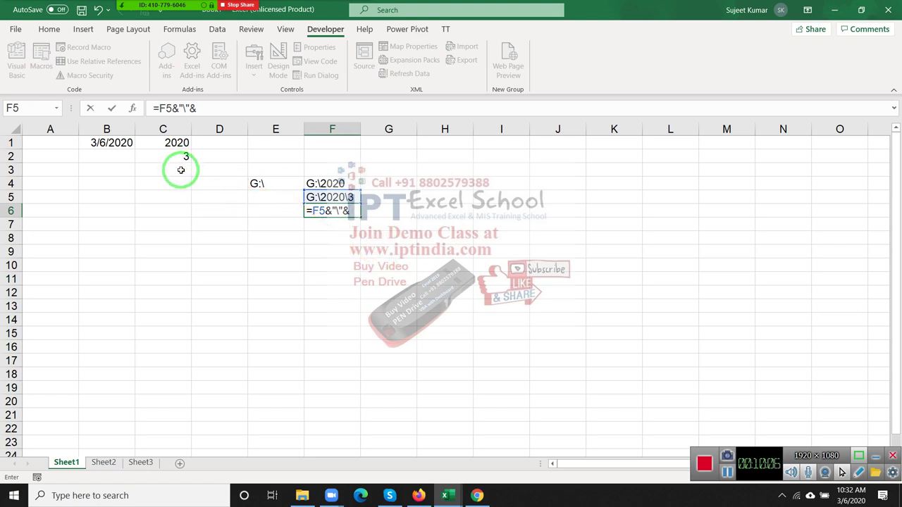
pyautogui.write('day(')
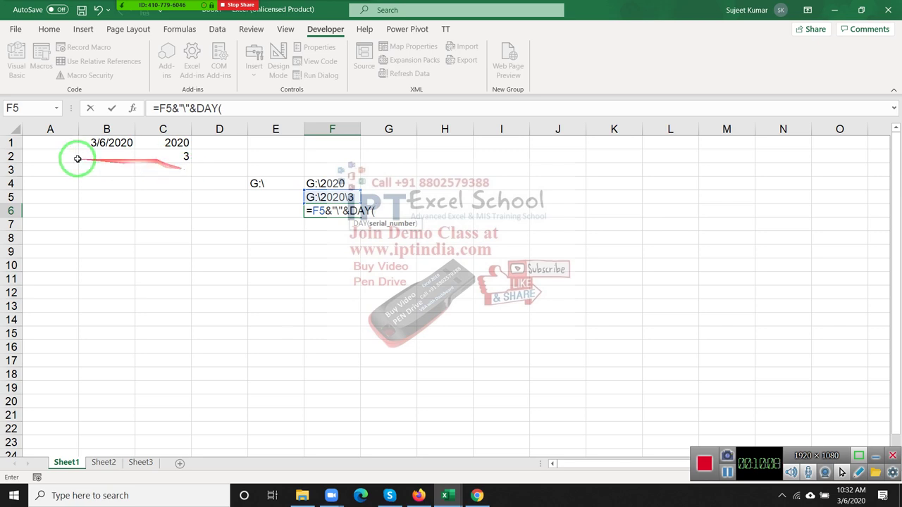
pyautogui.click(80, 158)
pyautogui.click(90, 145)
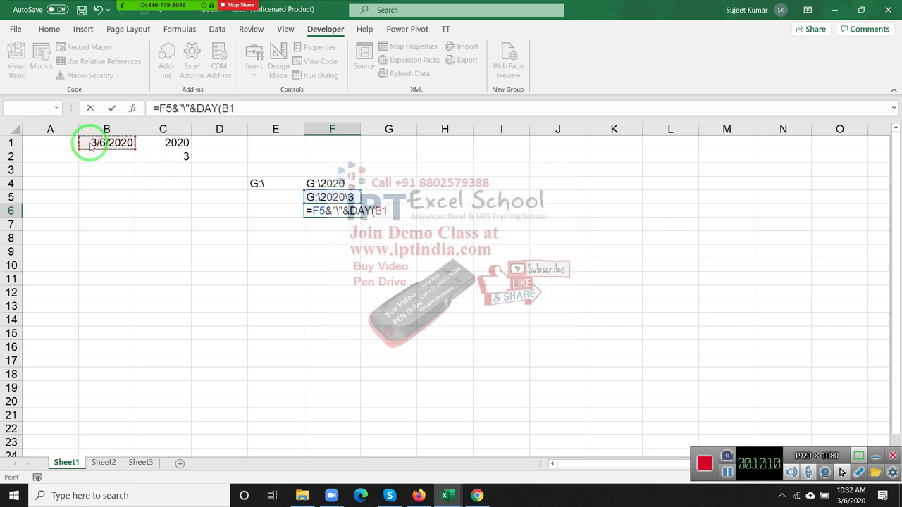
pyautogui.press('Return')
pyautogui.press('Return')
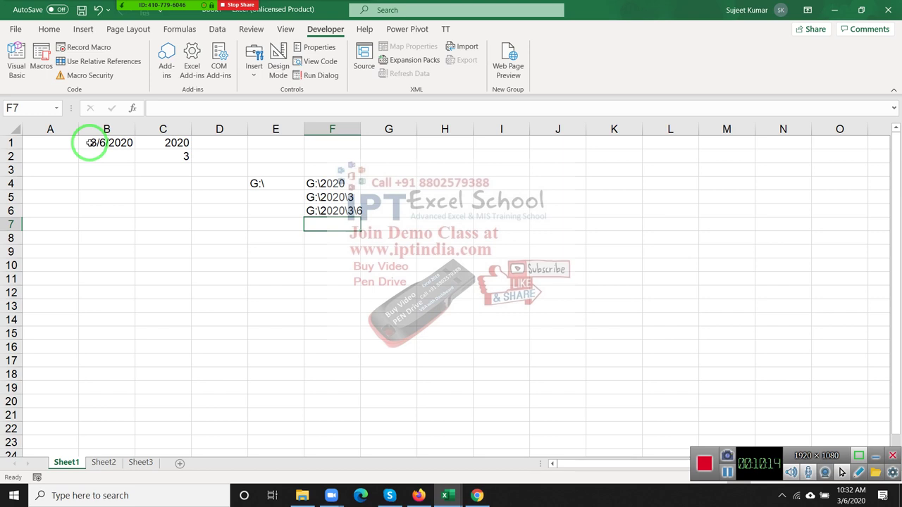
# Step: Step through the F4, F5 and F6 path formulas to check them
pyautogui.press('Up')
pyautogui.press('Down')
pyautogui.press('Up')
pyautogui.press('Up')
pyautogui.press('Up')
pyautogui.press('Down')
pyautogui.press('Down')
pyautogui.press('Down')
pyautogui.press('Up')
pyautogui.press('Up')
pyautogui.press('Up')
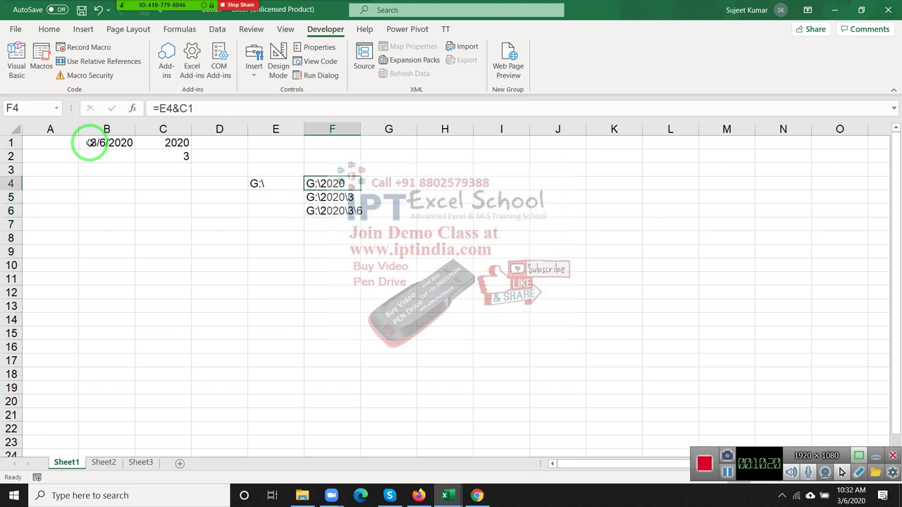
pyautogui.press('Down')
pyautogui.press('Down')
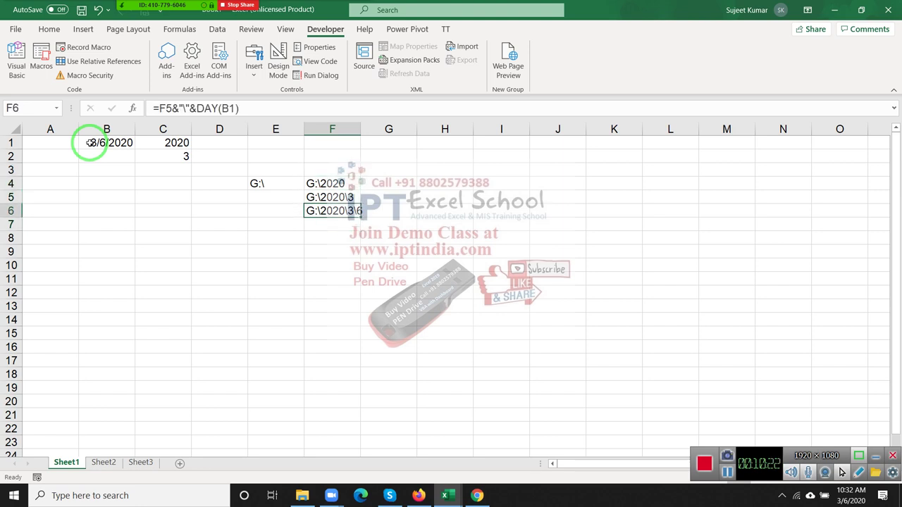
pyautogui.press('Down')
pyautogui.press('Up')
pyautogui.press('Up')
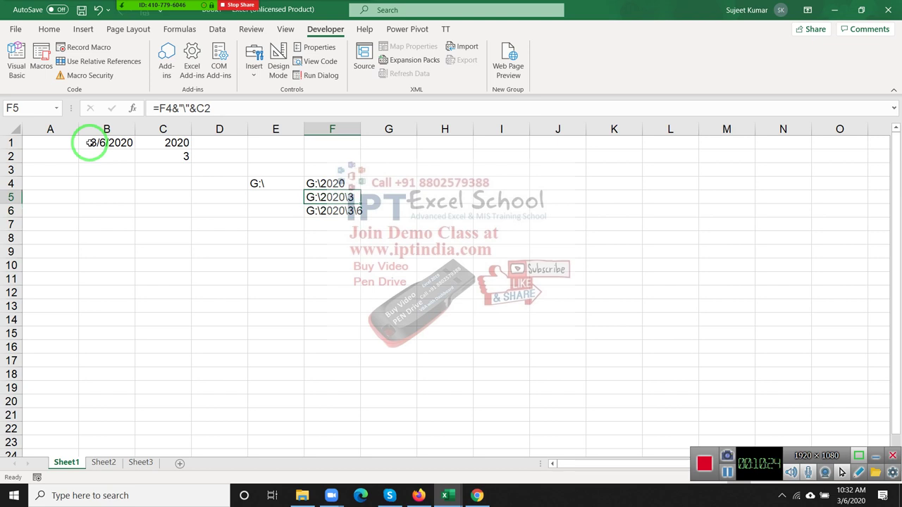
pyautogui.press('Down')
pyautogui.hotkey('alt', 'F11')
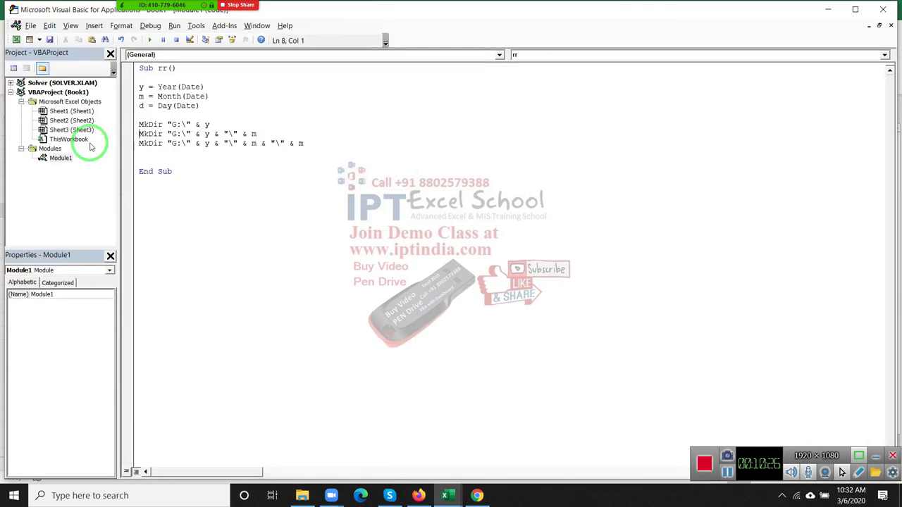
# Step: Select the year, month and third MkDir lines in turn to compare them
pyautogui.hotkey('shift', 'Down')
pyautogui.hotkey('shift', 'Up')
pyautogui.hotkey('shift', 'Down')
pyautogui.press('Down')
pyautogui.hotkey('shift', 'Up')
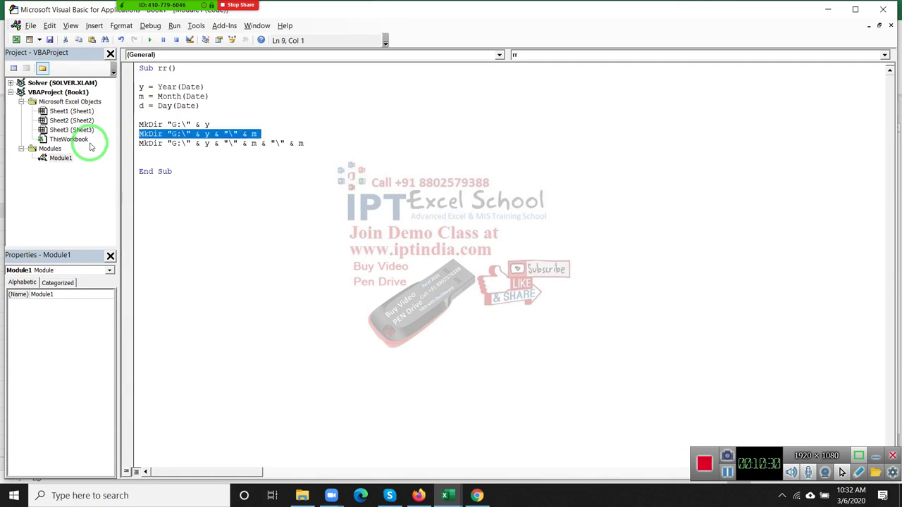
pyautogui.press('Down')
pyautogui.hotkey('shift', 'Down')
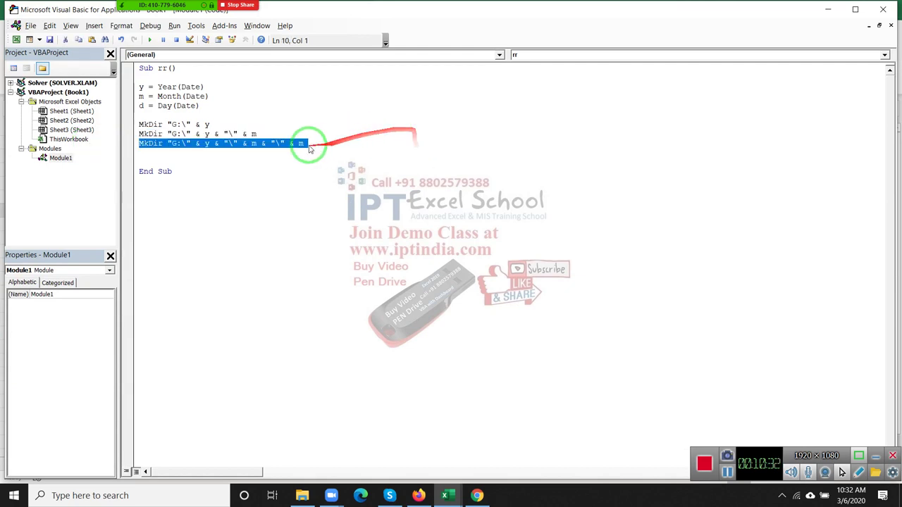
# Step: Replace the final m on the third MkDir line with d and add a blank line below
pyautogui.doubleClick(302, 143)
pyautogui.write('d')
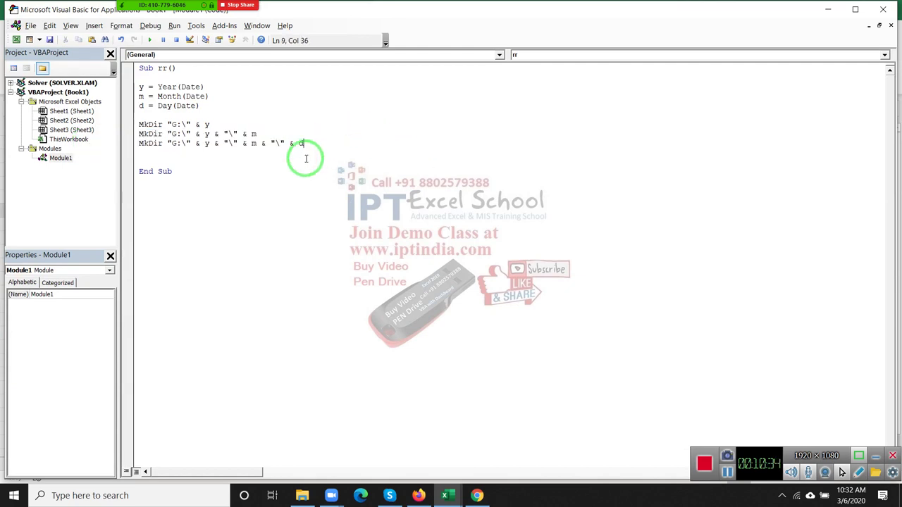
pyautogui.click(306, 158)
pyautogui.press('Return')
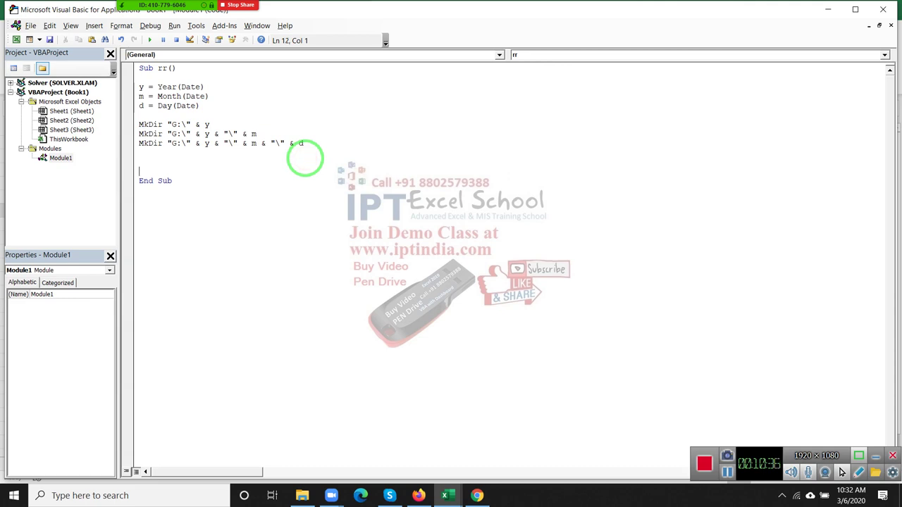
pyautogui.press('Up')
pyautogui.press('Up')
pyautogui.press('Up')
pyautogui.hotkey('shift', 'Down')
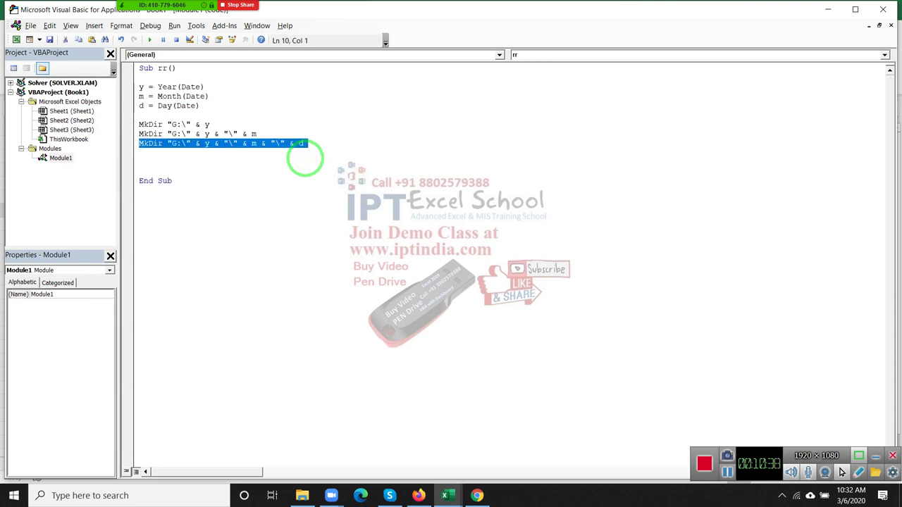
pyautogui.press('Down')
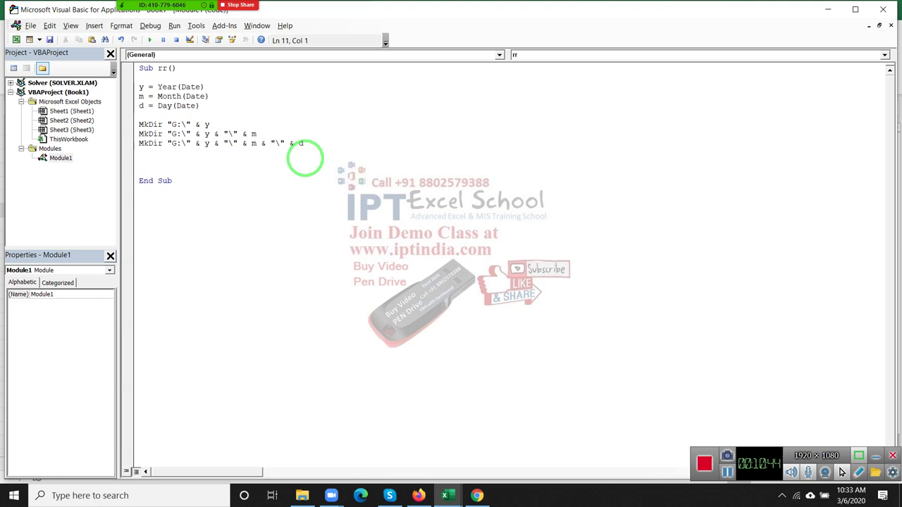
# Step: Start a MkDir line on the blank line, then delete it again
pyautogui.write('mkd')
pyautogui.write('ir')
pyautogui.write(' "')
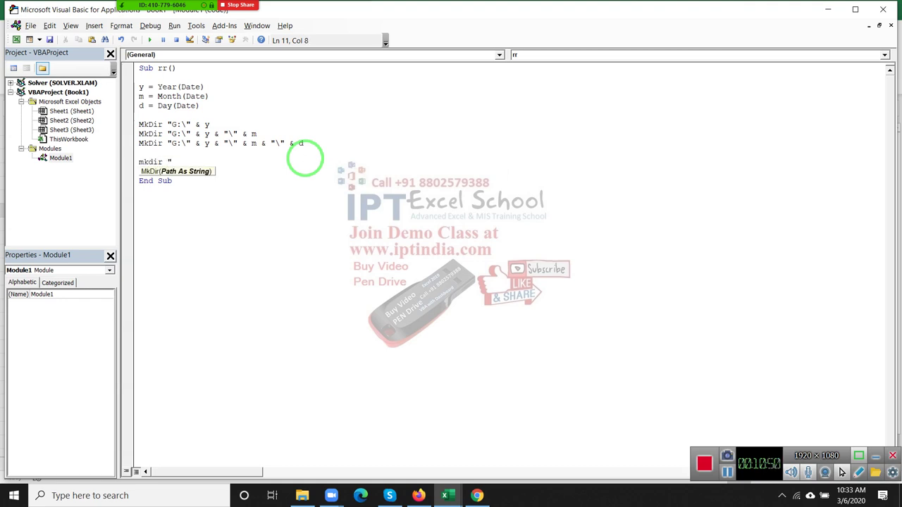
pyautogui.press('BackSpace')
pyautogui.press('Up')
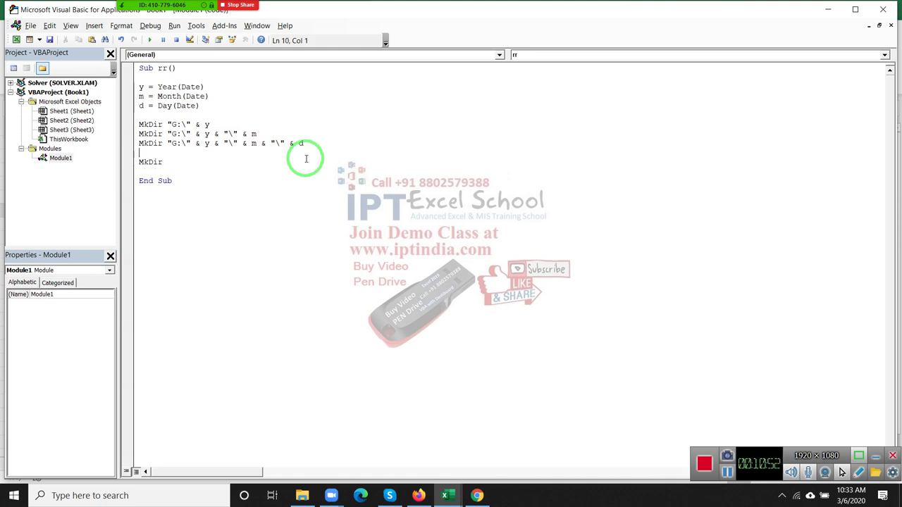
pyautogui.press('Down')
pyautogui.press('End')
pyautogui.hotkey('shift', 'Up')
pyautogui.hotkey('shift', 'Down')
pyautogui.press('BackSpace')
# Step: Write Workbooks.Add.SaveAs on the blank line, using IntelliSense suggestions
pyautogui.write('wo')
pyautogui.write('rkbo')
pyautogui.write('ok')
pyautogui.write('.sa')
pyautogui.press('BackSpace')
pyautogui.press('BackSpace')
pyautogui.press('BackSpace')
pyautogui.write('s')
pyautogui.write('.ad')
pyautogui.press('Tab')
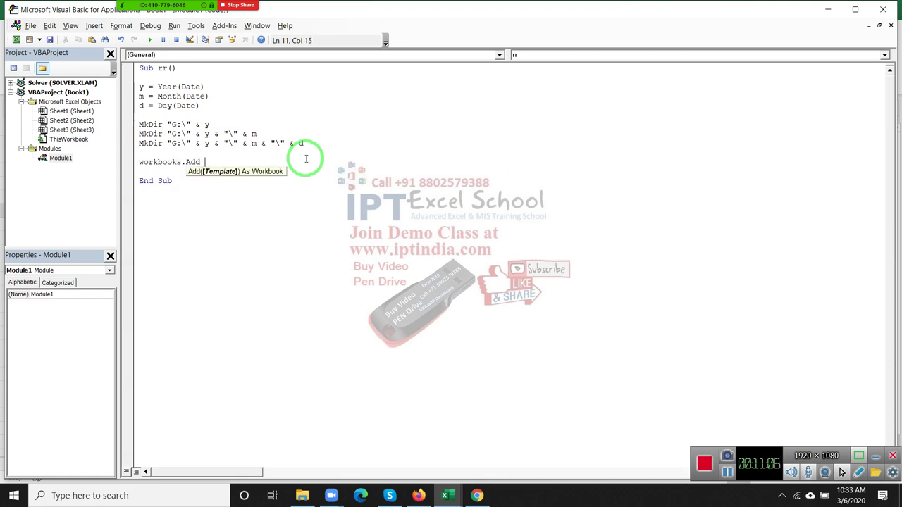
pyautogui.press('Up')
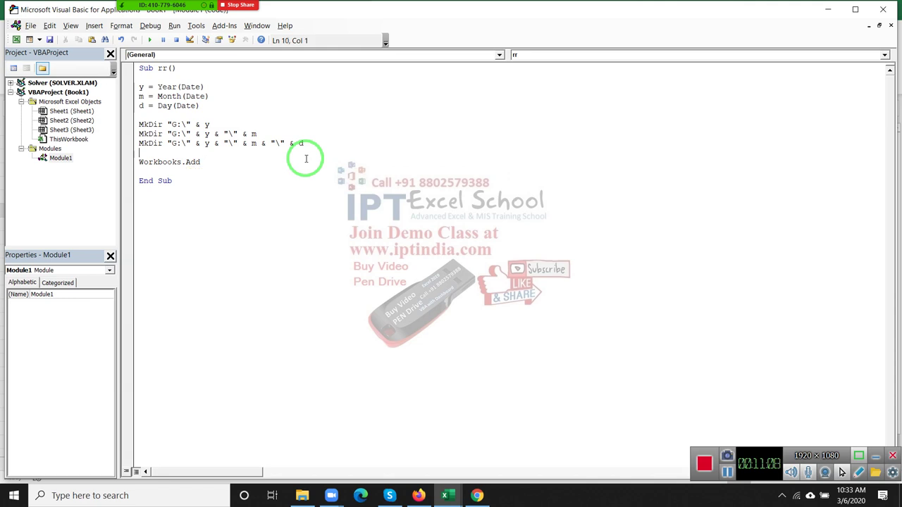
pyautogui.write('.')
pyautogui.write('s')
pyautogui.press('Down')
pyautogui.press('Tab')
pyautogui.click(242, 220)
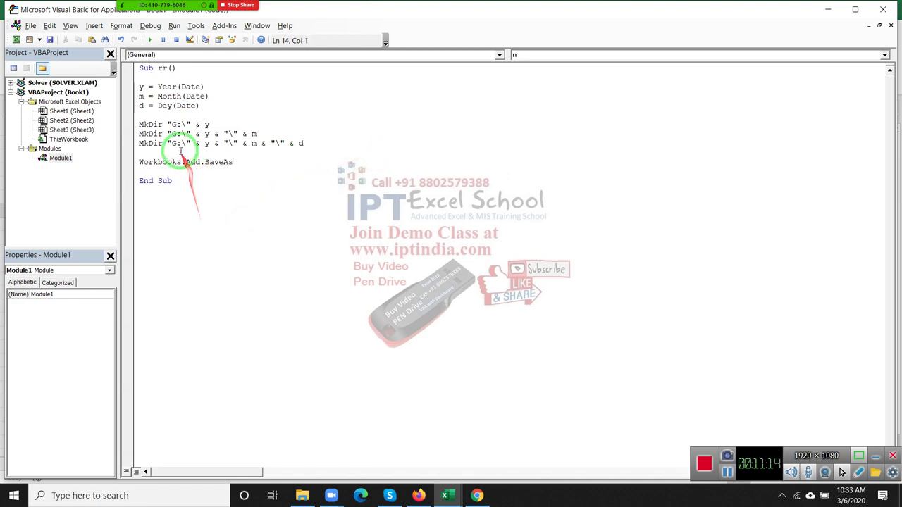
# Step: Copy the "G:\" & y & "\" & m & "\" & d path from the third MkDir line after SaveAs
pyautogui.moveTo(167, 143); pyautogui.dragTo(293, 143)
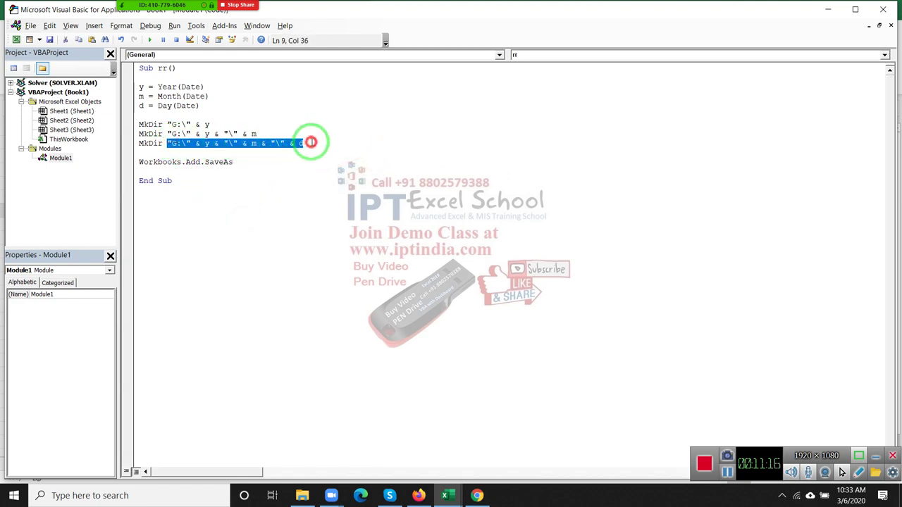
pyautogui.click(290, 162)
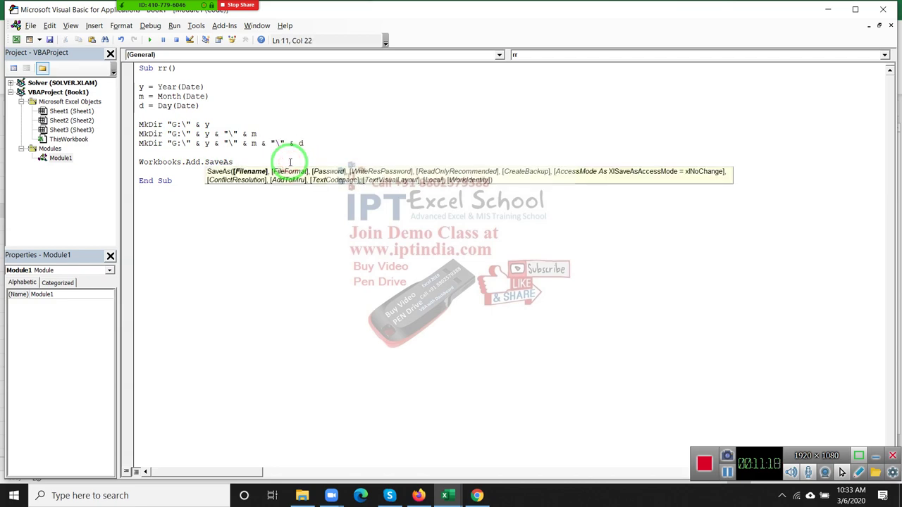
pyautogui.hotkey('ctrl', 'v')
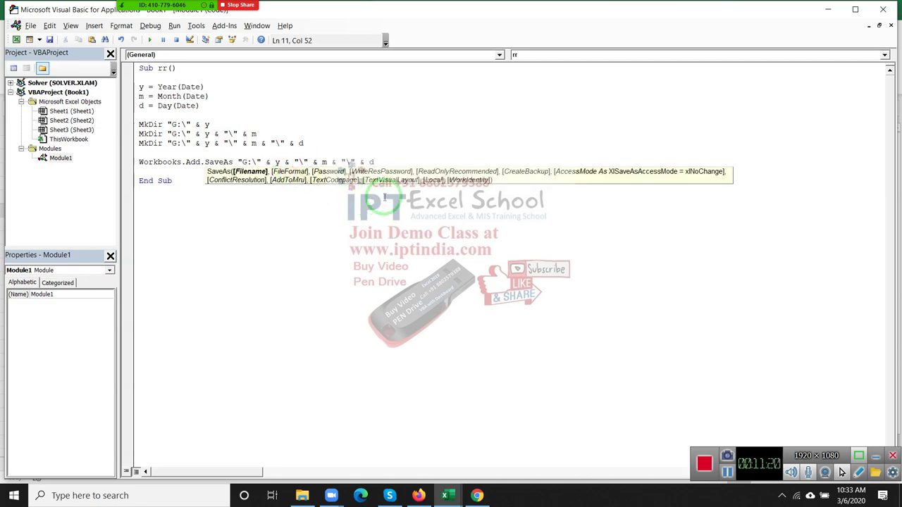
pyautogui.hotkey('alt', 'F11')
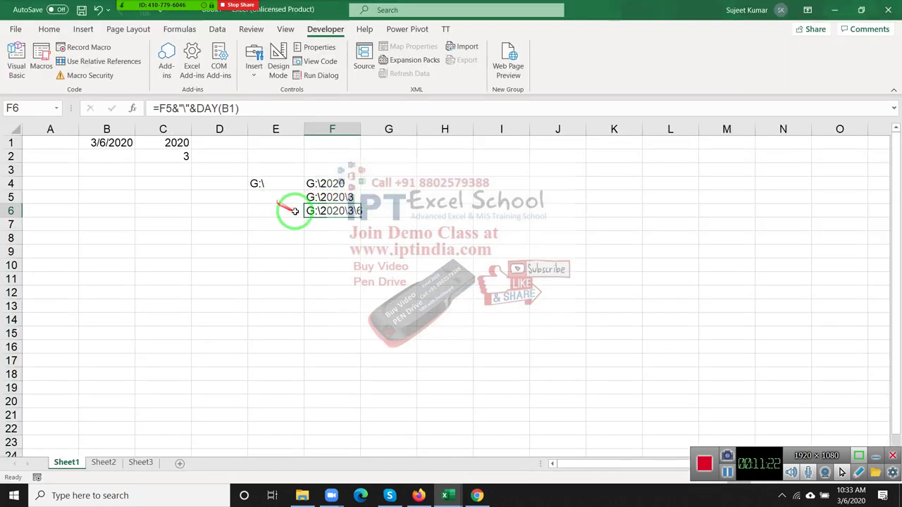
# Step: Enter =F6&"\"&DAY(B1) in cell F7
pyautogui.click(324, 221)
pyautogui.write('=')
pyautogui.press('Up')
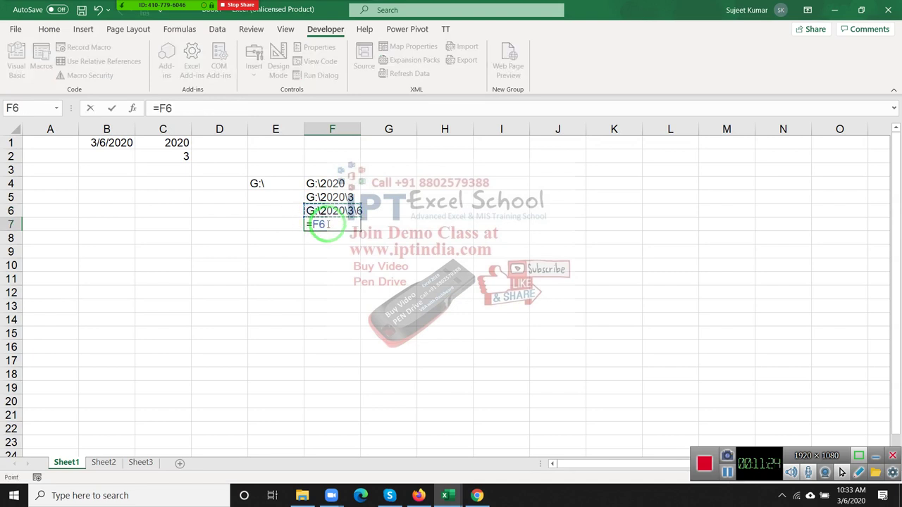
pyautogui.write('*')
pyautogui.press('BackSpace')
pyautogui.write('&')
pyautogui.write('\\')
pyautogui.write('"&')
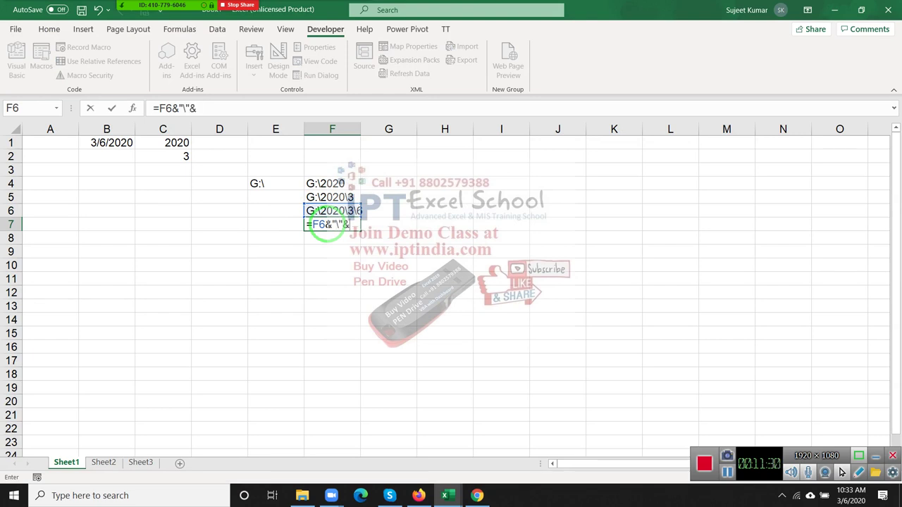
pyautogui.write('day')
pyautogui.press('Tab')
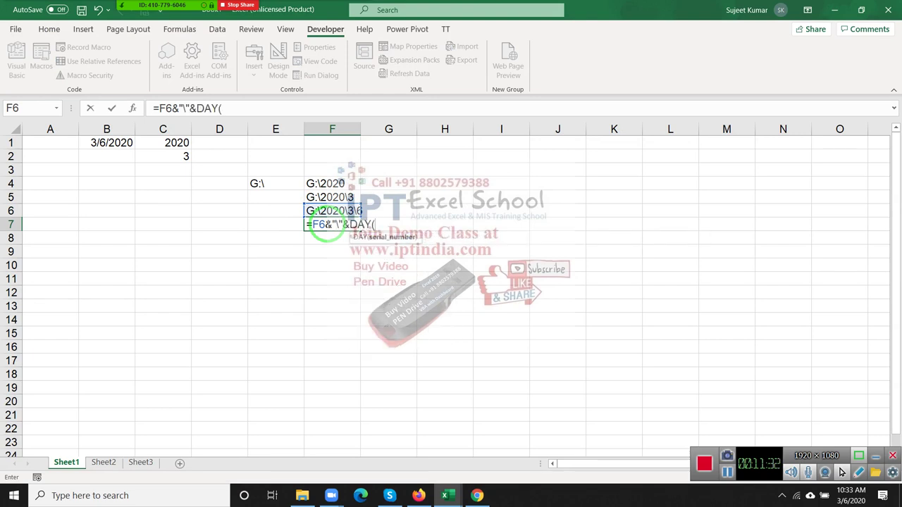
pyautogui.click(105, 144)
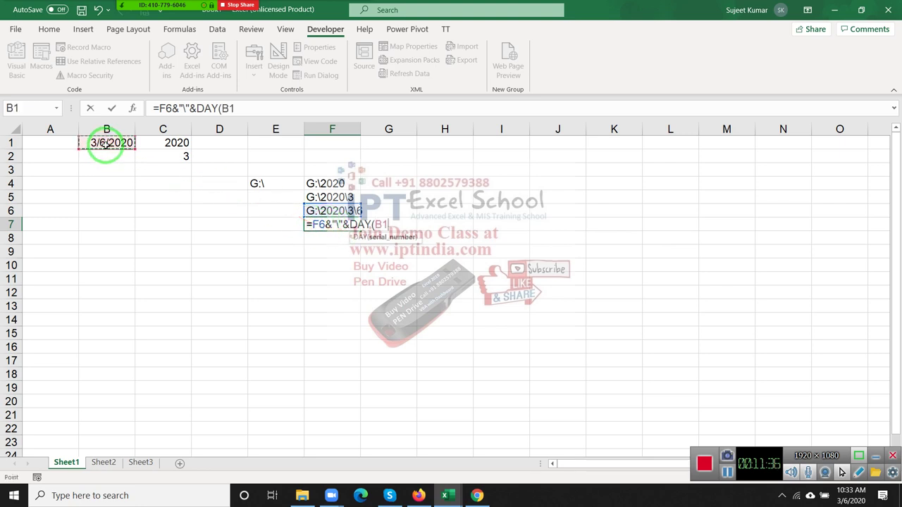
pyautogui.write(')')
pyautogui.press('Return')
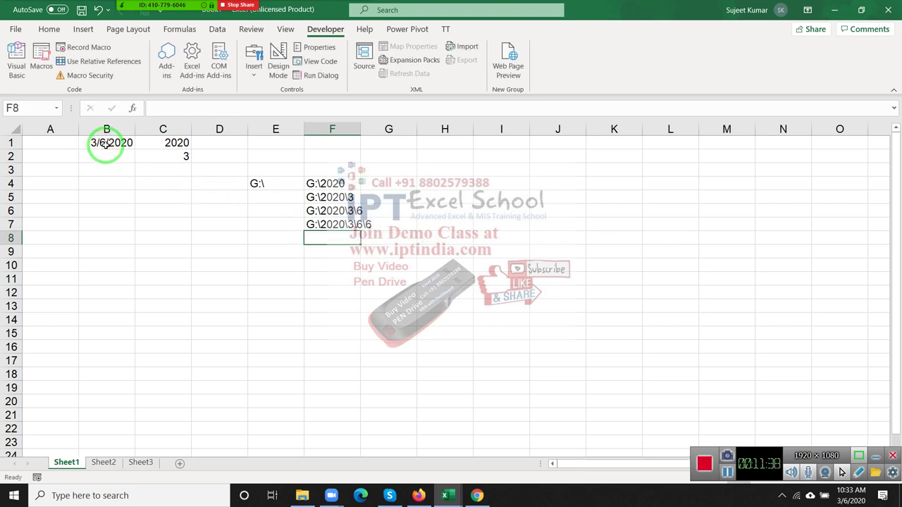
pyautogui.press('Up')
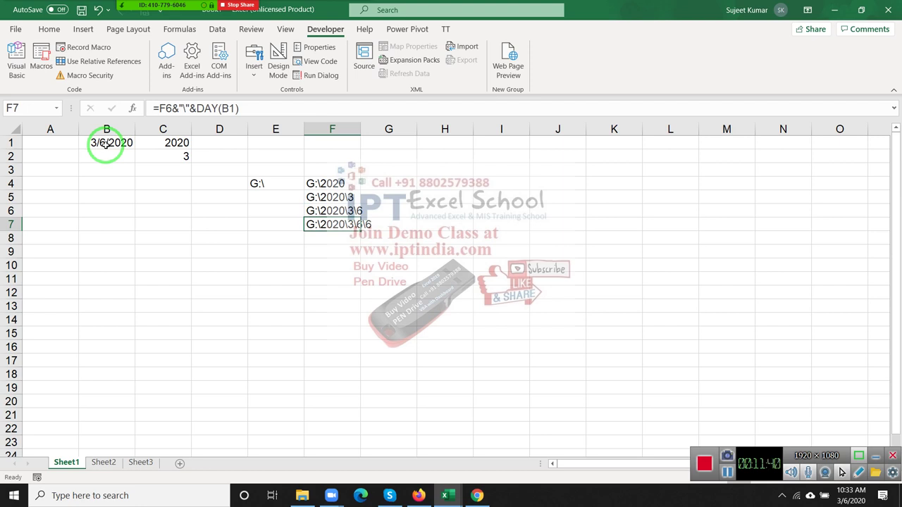
# Step: Append &".Xlsx" to the F7 formula so it shows G:\2020\3\6\6.Xlsx
pyautogui.click(306, 107)
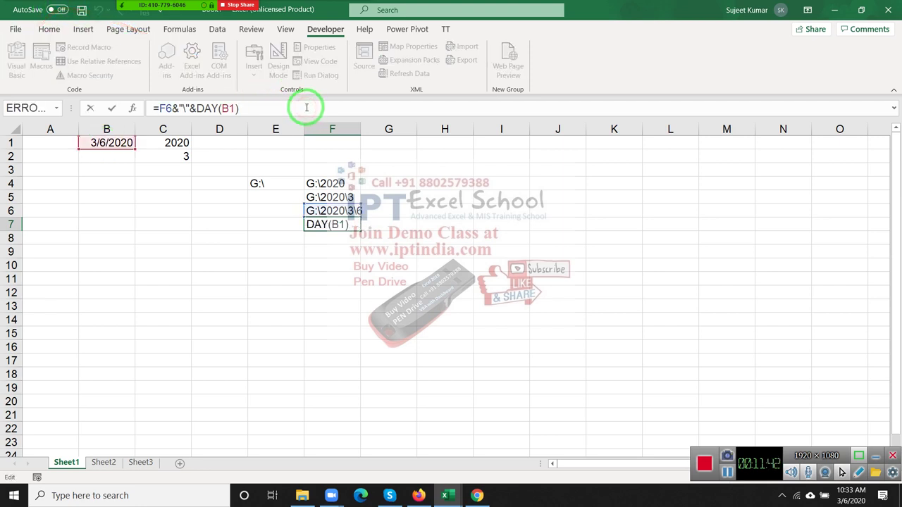
pyautogui.write('*')
pyautogui.press('BackSpace')
pyautogui.write('&".')
pyautogui.write('Xls')
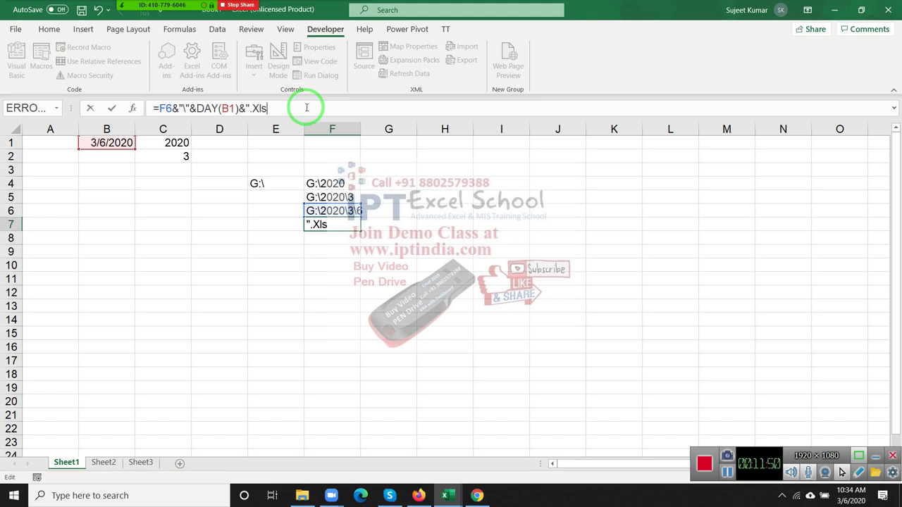
pyautogui.write('x"')
pyautogui.press('Return')
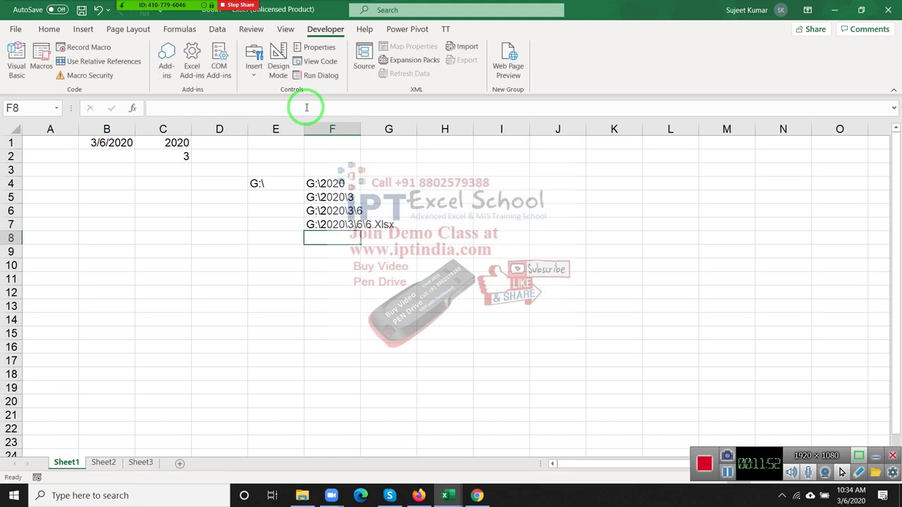
pyautogui.hotkey('alt', 'F11')
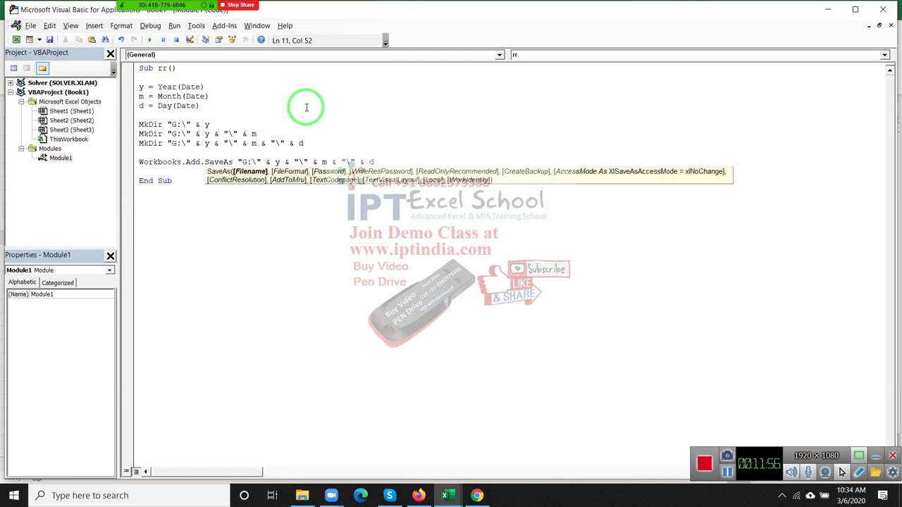
pyautogui.write('&\\')
# Step: Append "\" & ".xlsx" to the SaveAs path and add a blank line before End Sub
pyautogui.press('BackSpace')
pyautogui.write('"\\"')
pyautogui.write(' & "\\" &')
pyautogui.write('".xlsx')
pyautogui.write('"')
pyautogui.press('Down')
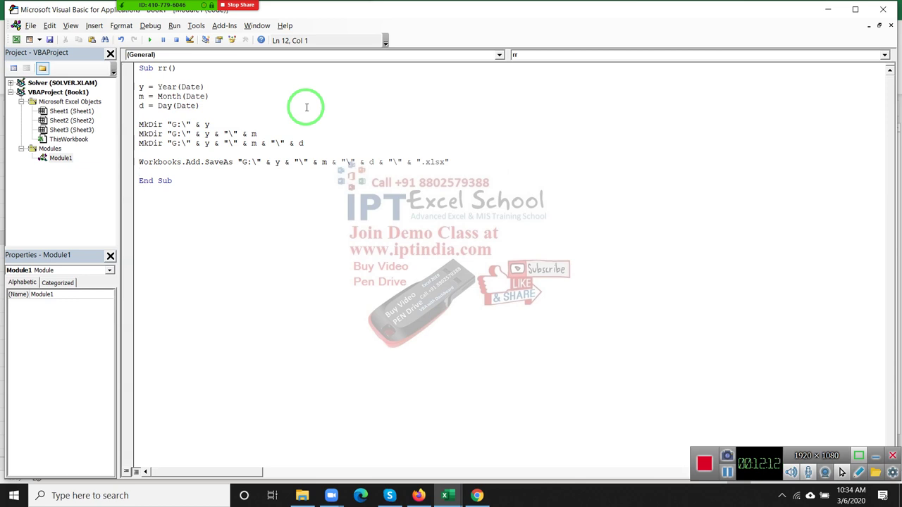
pyautogui.press('Return')
pyautogui.press('Up')
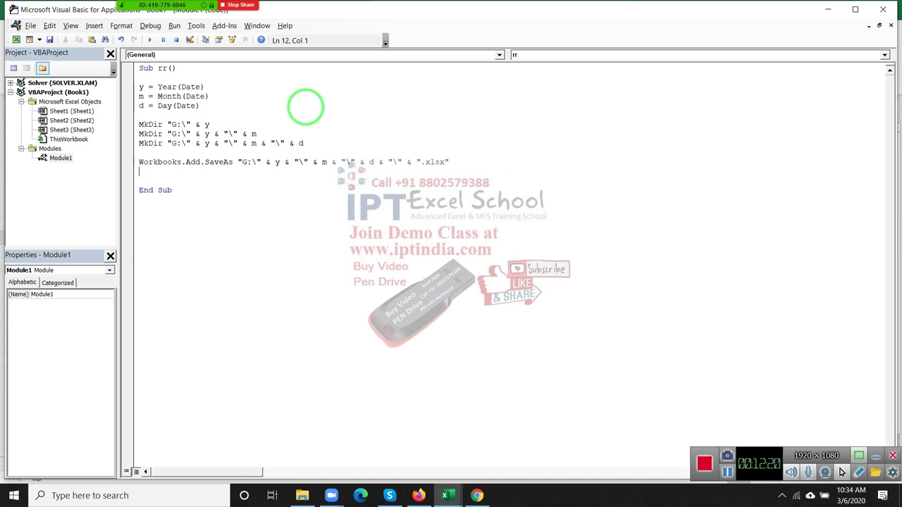
# Step: Type Workbooks.Close True after the SaveAs line, fixing typos, then view the F4:F7 paths
pyautogui.write('Msg')
pyautogui.press('BackSpace')
pyautogui.press('BackSpace')
pyautogui.press('BackSpace')
pyautogui.write('work')
pyautogui.write('book')
pyautogui.write('s.cl')
pyautogui.press('BackSpace')
pyautogui.press('BackSpace')
pyautogui.press('BackSpace')
pyautogui.press('BackSpace')
pyautogui.press('BackSpace')
pyautogui.write('oks')
pyautogui.write('.cl')
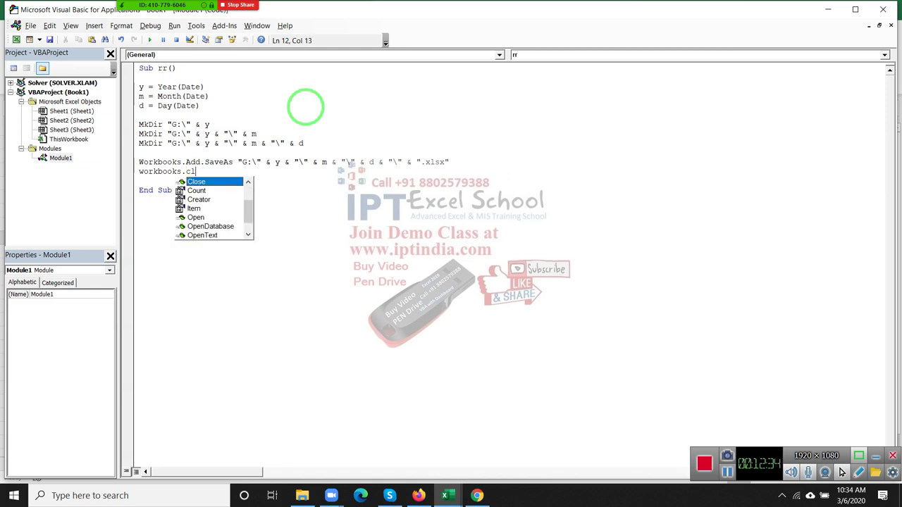
pyautogui.write('o ')
pyautogui.write('t')
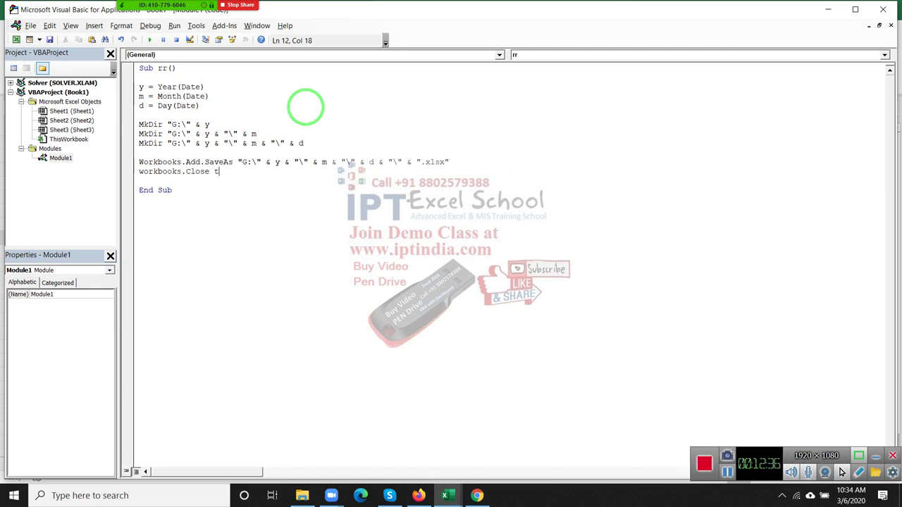
pyautogui.write('reu')
pyautogui.press('Return')
pyautogui.press('BackSpace')
pyautogui.press('BackSpace')
pyautogui.press('BackSpace')
pyautogui.write('ue')
pyautogui.press('Return')
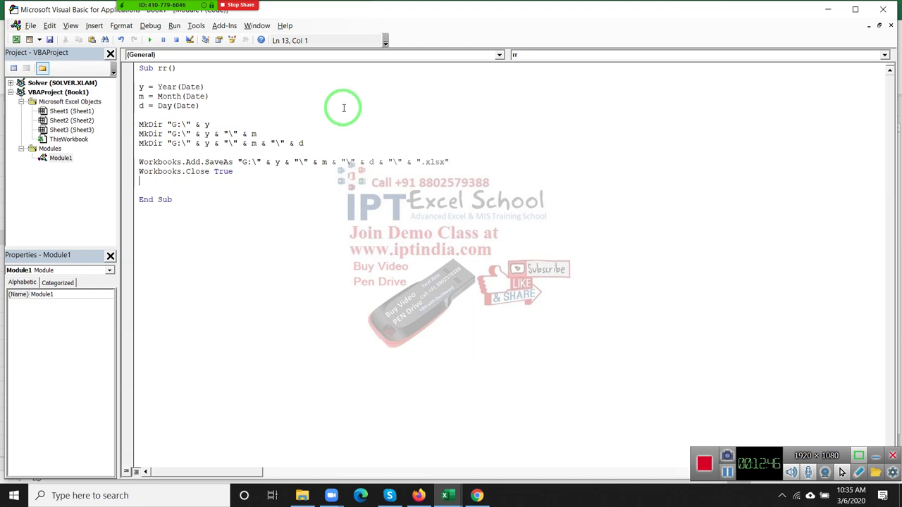
pyautogui.hotkey('alt', 'F11')
pyautogui.moveTo(431, 174); pyautogui.dragTo(187, 156)
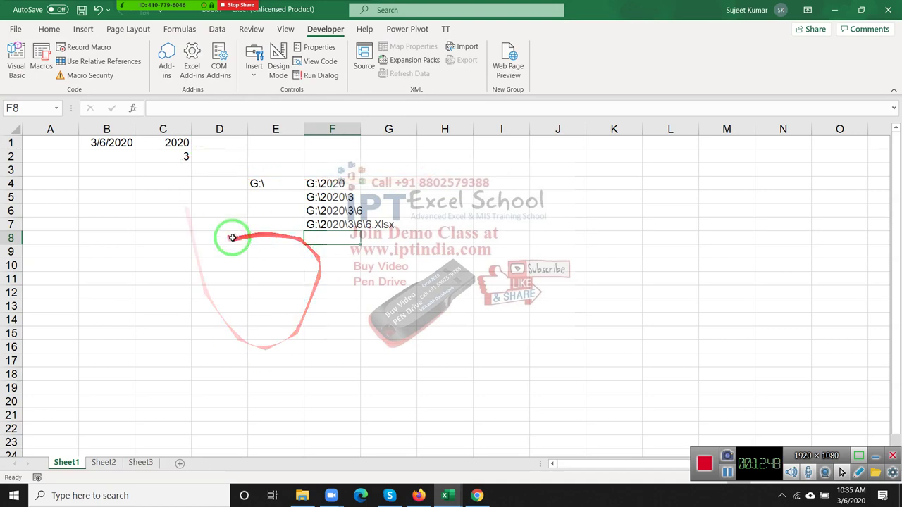
# Step: Run the rr macro from the VBA editor and dismiss the resulting compile error
pyautogui.hotkey('alt', 'F11')
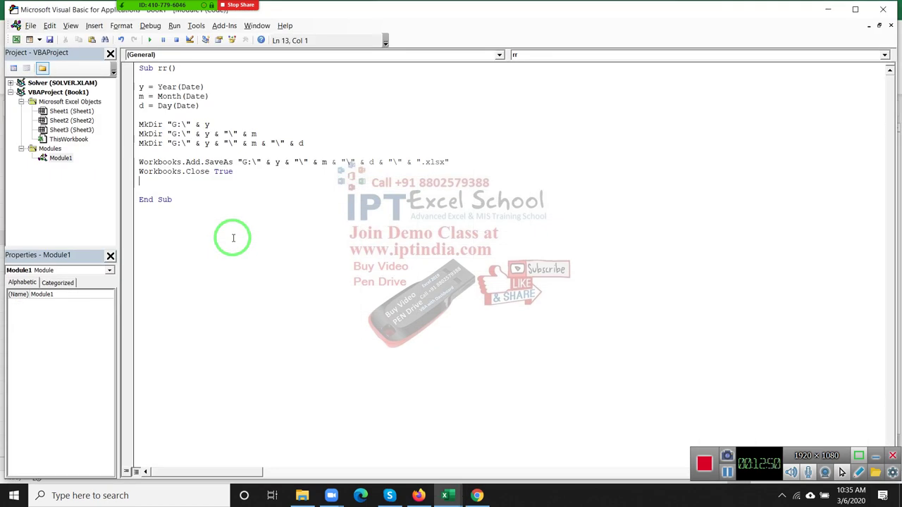
pyautogui.moveTo(253, 145); pyautogui.dragTo(176, 84)
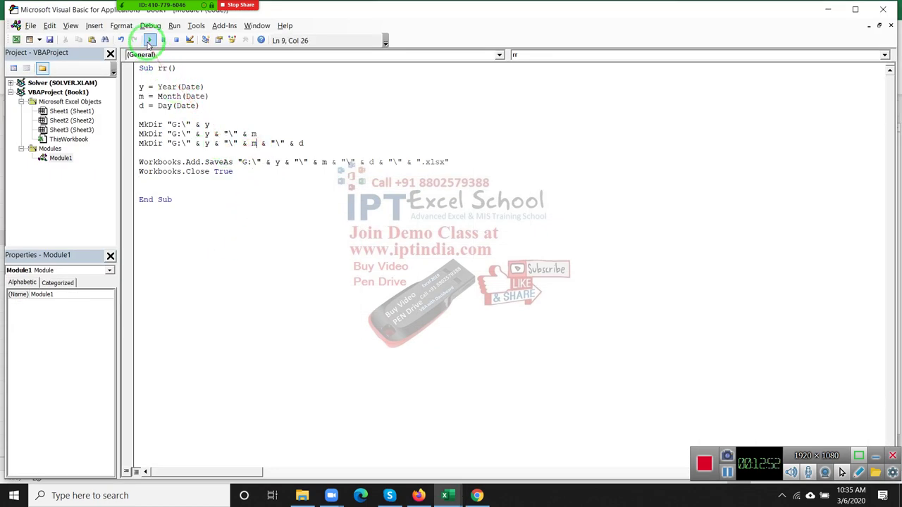
pyautogui.click(149, 40)
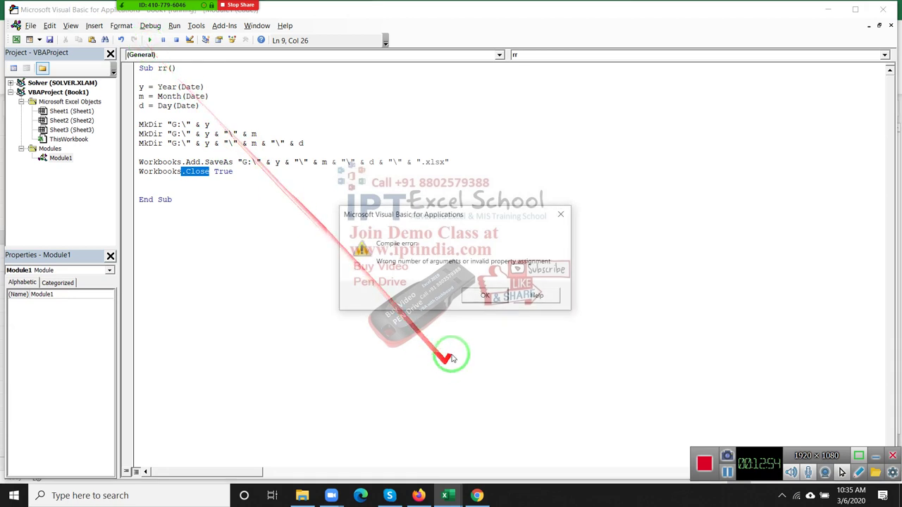
pyautogui.click(485, 296)
# Step: Replace Workbooks with ActiveWorkbook so the closing line reads ActiveWorkbook.Close True
pyautogui.click(184, 171)
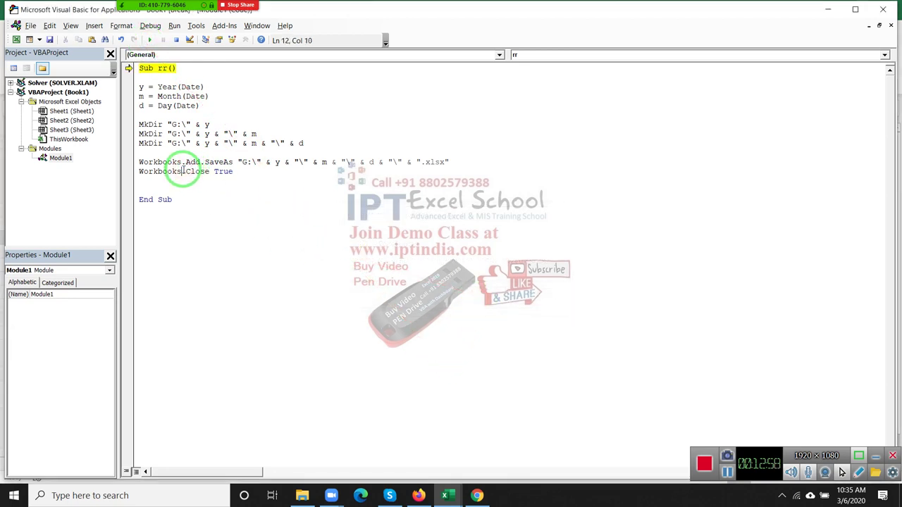
pyautogui.write('(')
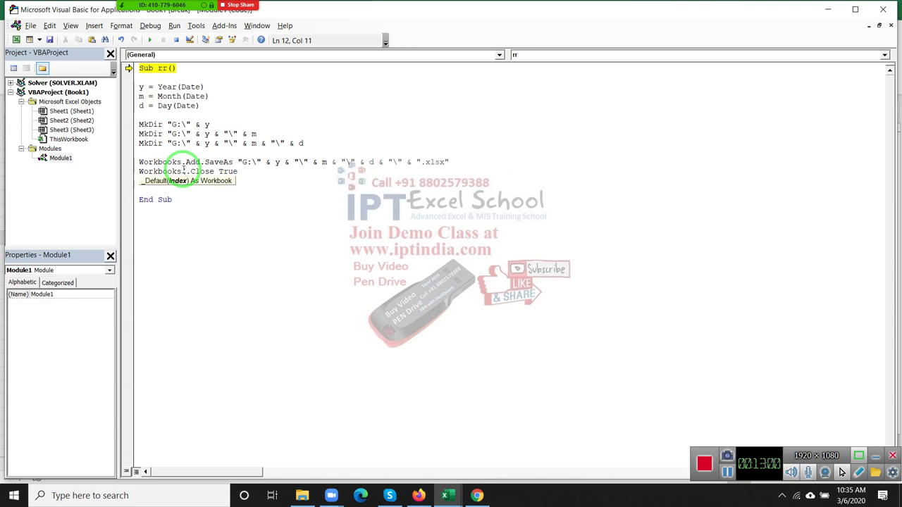
pyautogui.press('BackSpace')
pyautogui.press('BackSpace')
pyautogui.press('BackSpace')
pyautogui.press('BackSpace')
pyautogui.press('BackSpace')
pyautogui.press('BackSpace')
pyautogui.press('BackSpace')
pyautogui.press('BackSpace')
pyautogui.press('BackSpace')
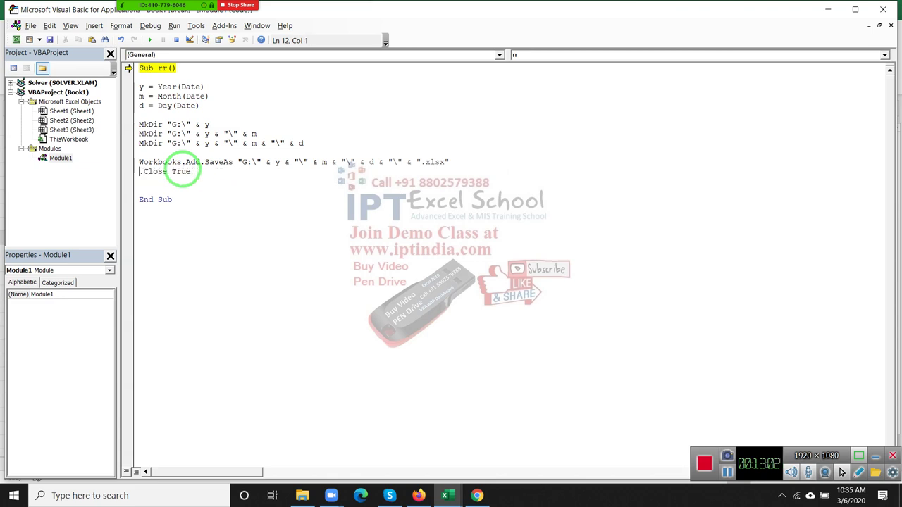
pyautogui.write('activ')
pyautogui.write('eworkb')
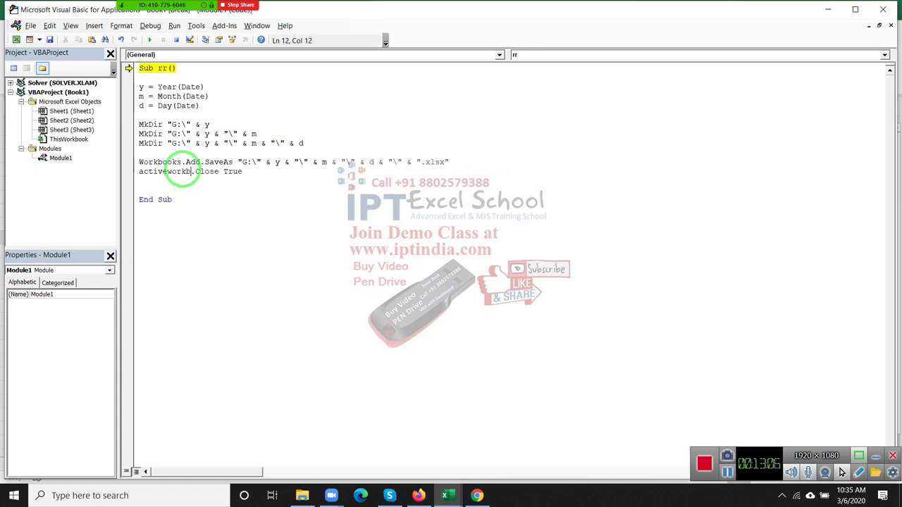
pyautogui.write('ook')
pyautogui.press('Down')
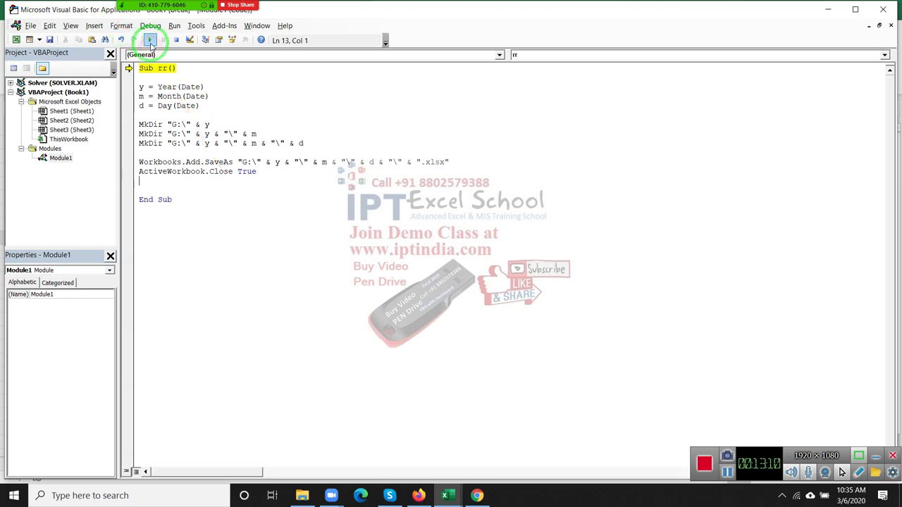
# Step: After run-time error 1004, insert "\" & d &" into the SaveAs path before ".xlsx" and continue the run
pyautogui.click(149, 40)
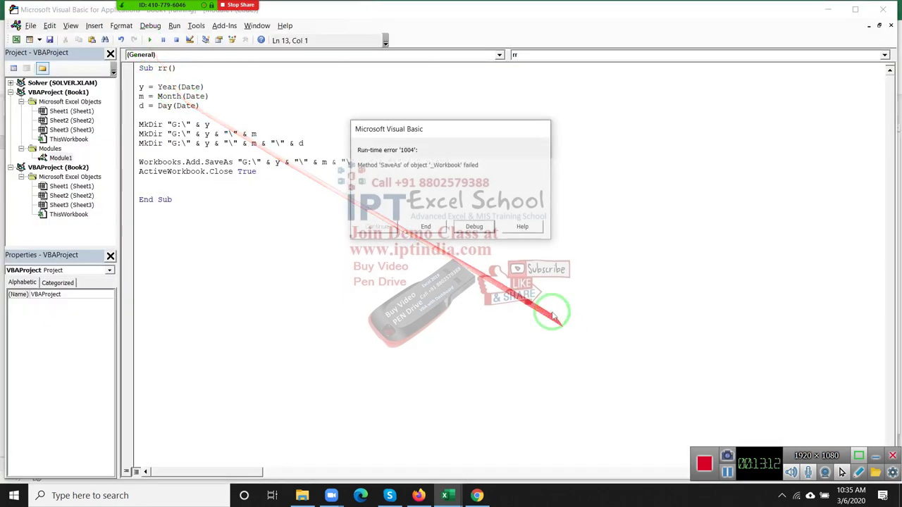
pyautogui.click(474, 227)
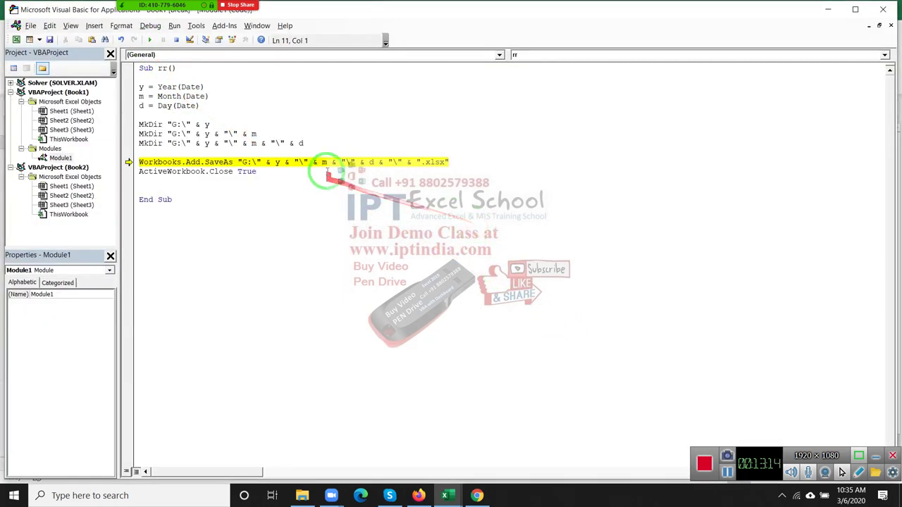
pyautogui.moveTo(371, 162)
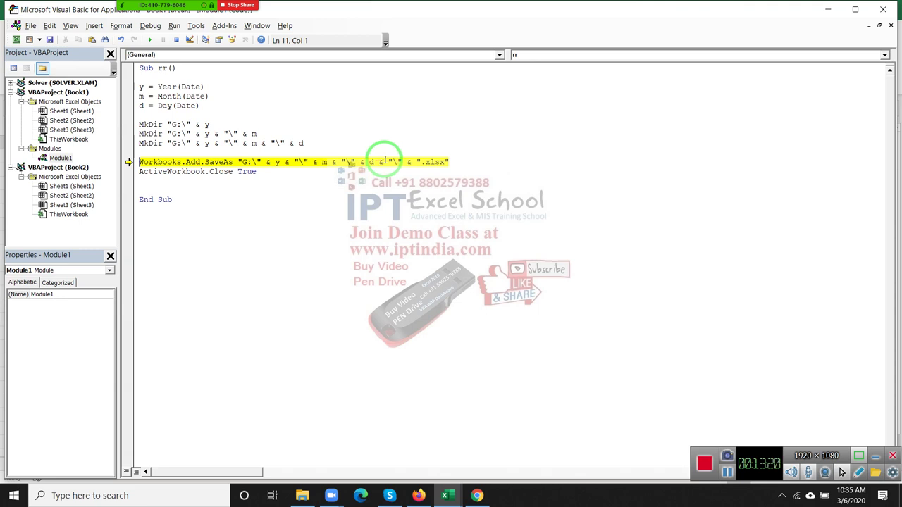
pyautogui.click(385, 161)
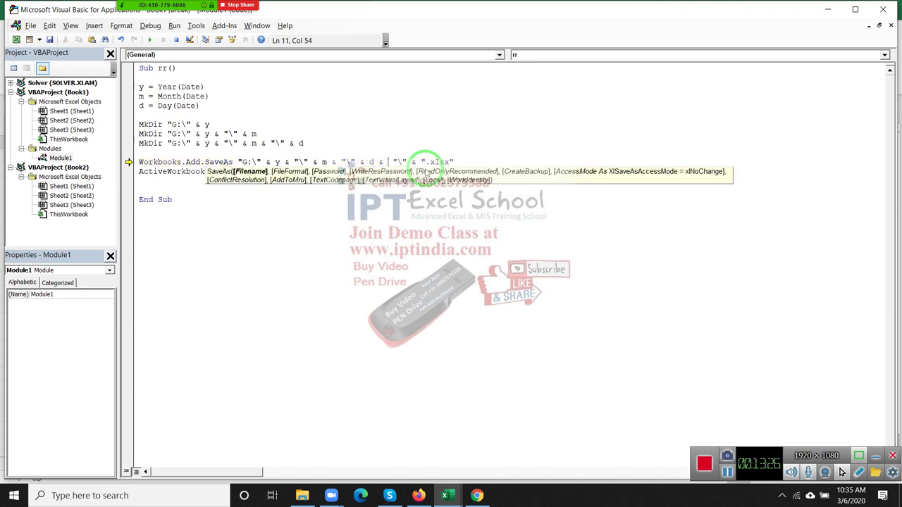
pyautogui.write('"\\" & ')
pyautogui.write('d')
pyautogui.write(' &')
pyautogui.press('Down')
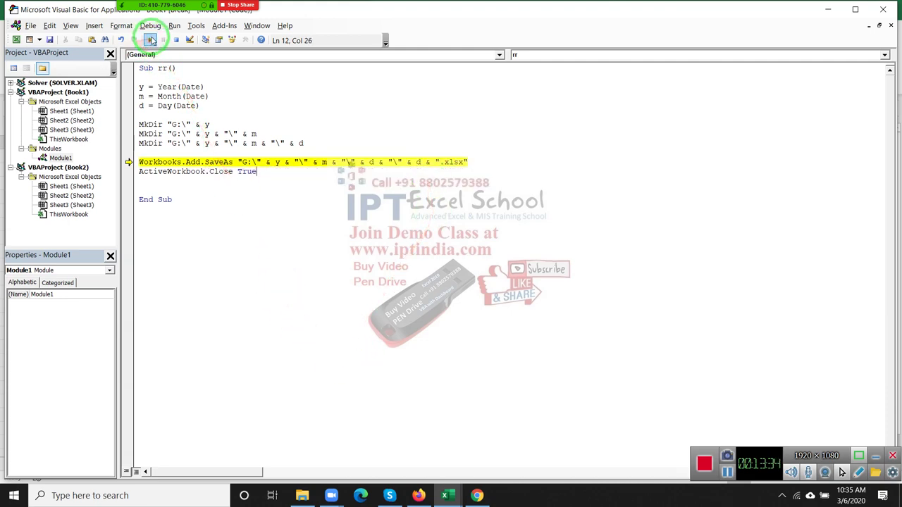
pyautogui.click(150, 40)
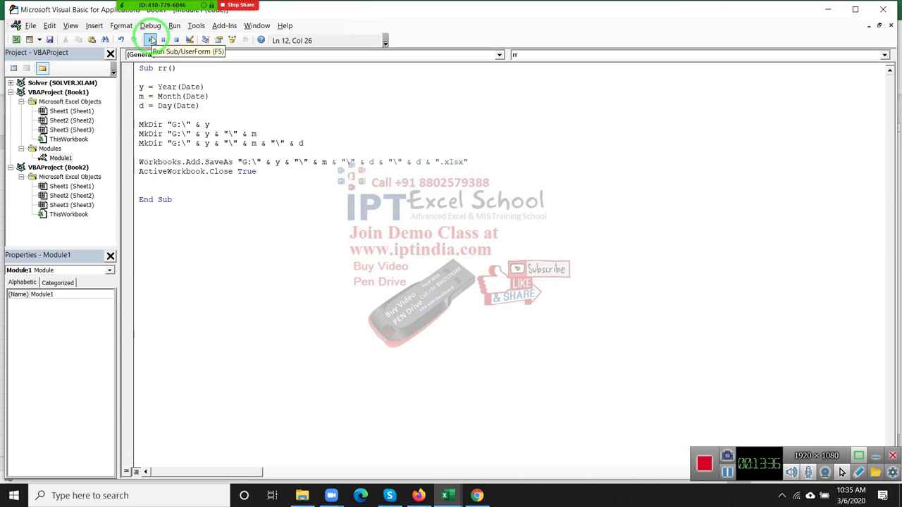
# Step: Browse G:\2020\3\6 in File Explorer to confirm workbook 6 was saved there
pyautogui.click(301, 496)
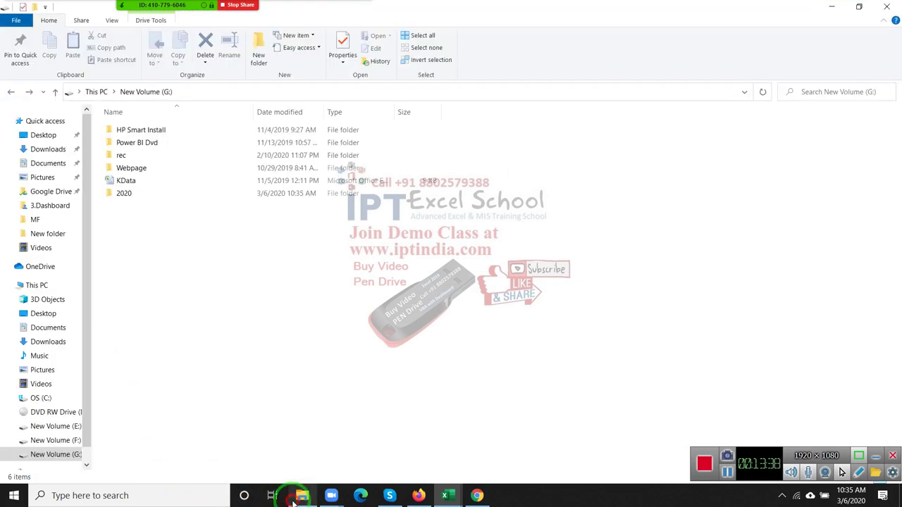
pyautogui.click(118, 196)
pyautogui.doubleClick(118, 197)
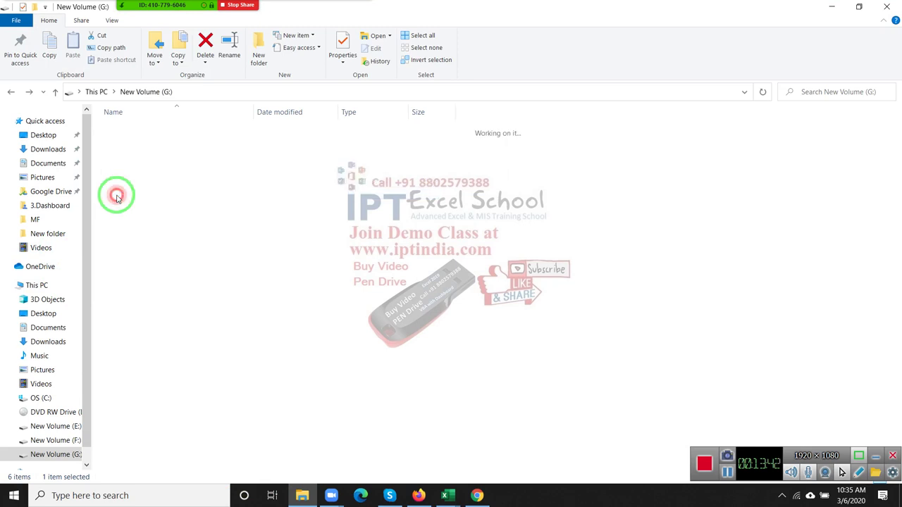
pyautogui.click(121, 131)
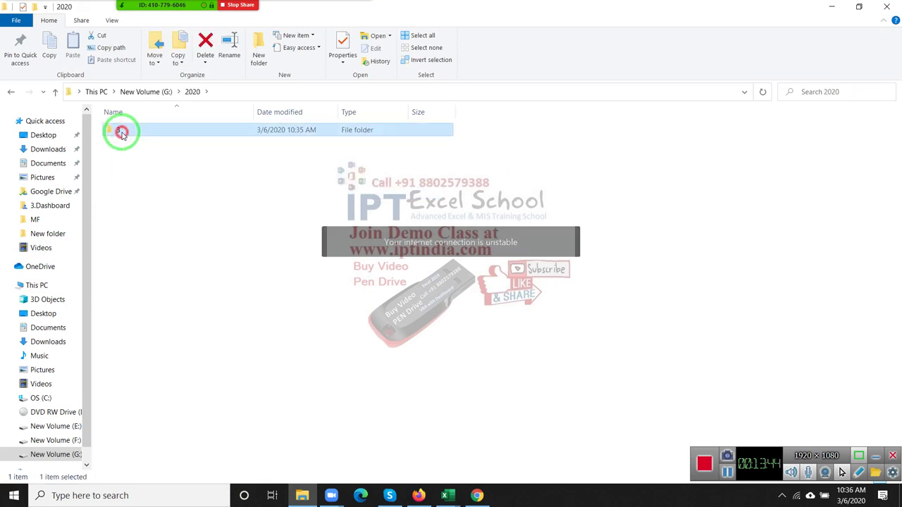
pyautogui.doubleClick(121, 132)
pyautogui.click(121, 132)
pyautogui.doubleClick(122, 133)
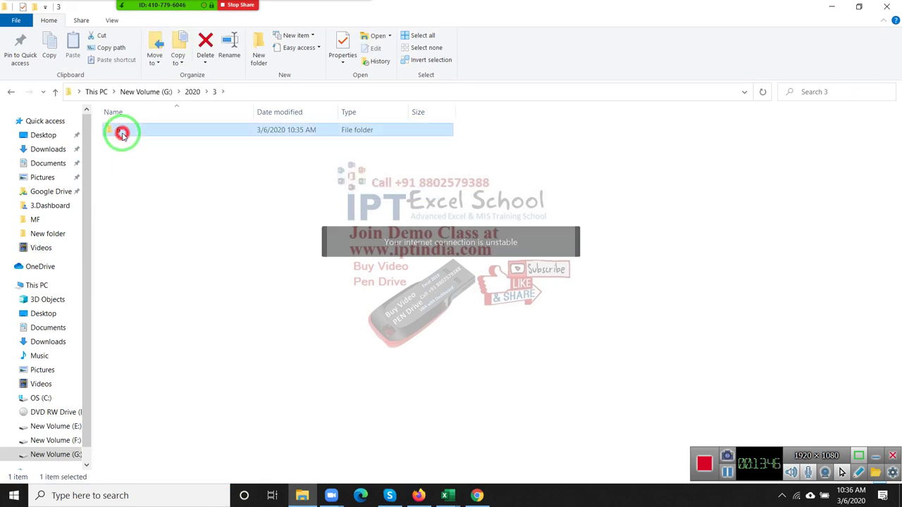
pyautogui.click(125, 134)
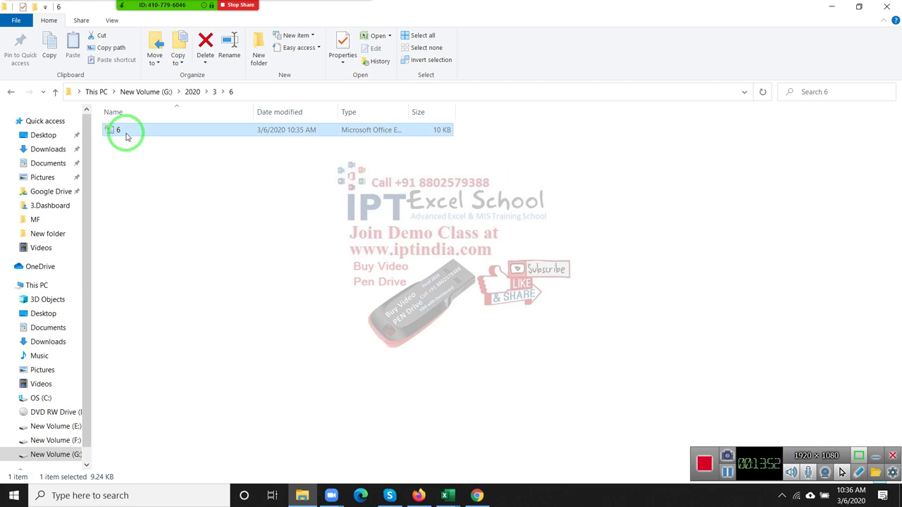
pyautogui.hotkey('alt', 'Tab')
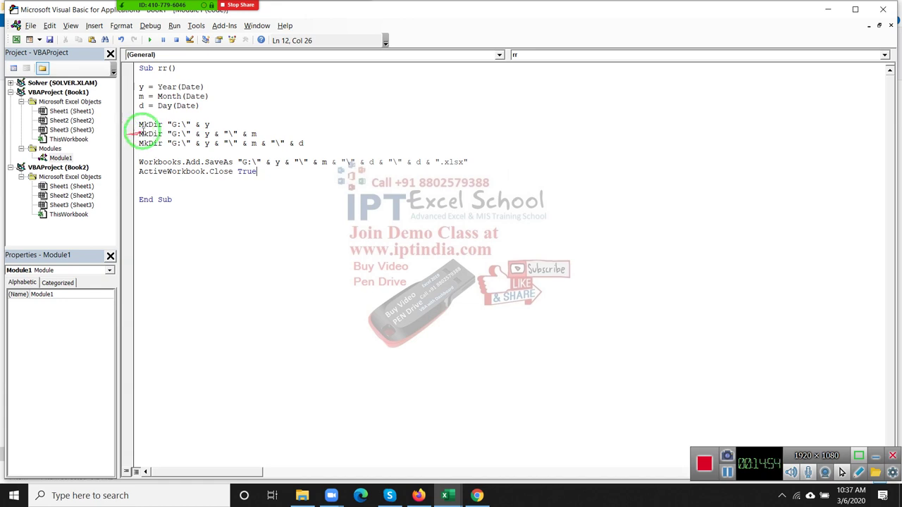
# Step: Insert a blank line between the date variables and the first of the three MkDir statements
pyautogui.doubleClick(149, 125)
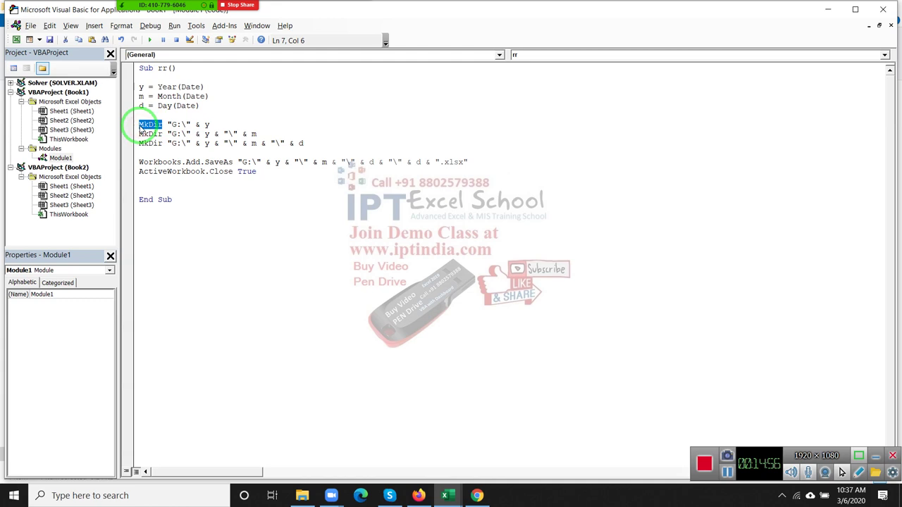
pyautogui.hotkey('shift', 'Down')
pyautogui.hotkey('shift', 'Down')
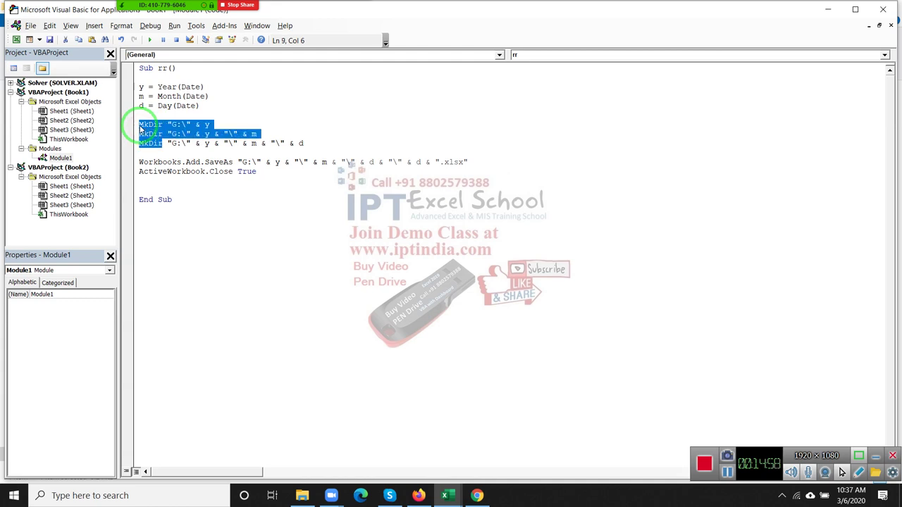
pyautogui.hotkey('shift', 'Up')
pyautogui.hotkey('shift', 'Up')
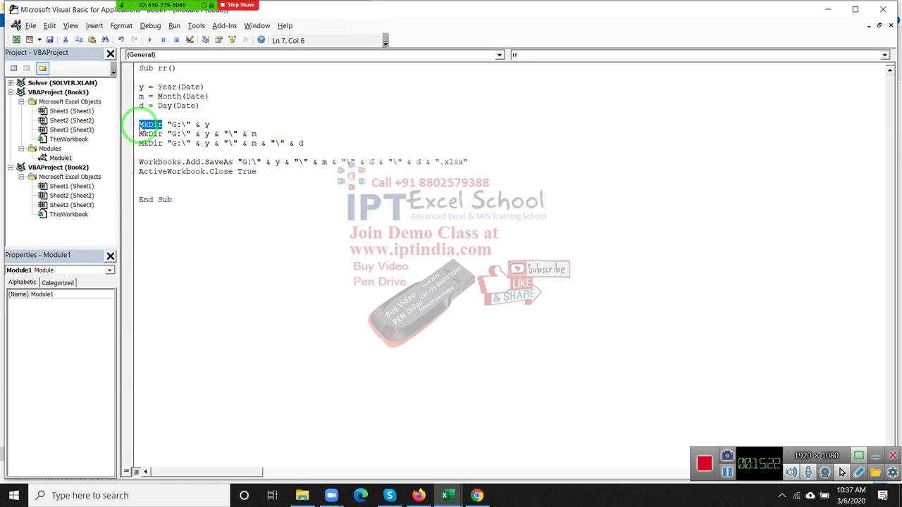
pyautogui.click(139, 127)
pyautogui.press('Return')
pyautogui.press('Up')
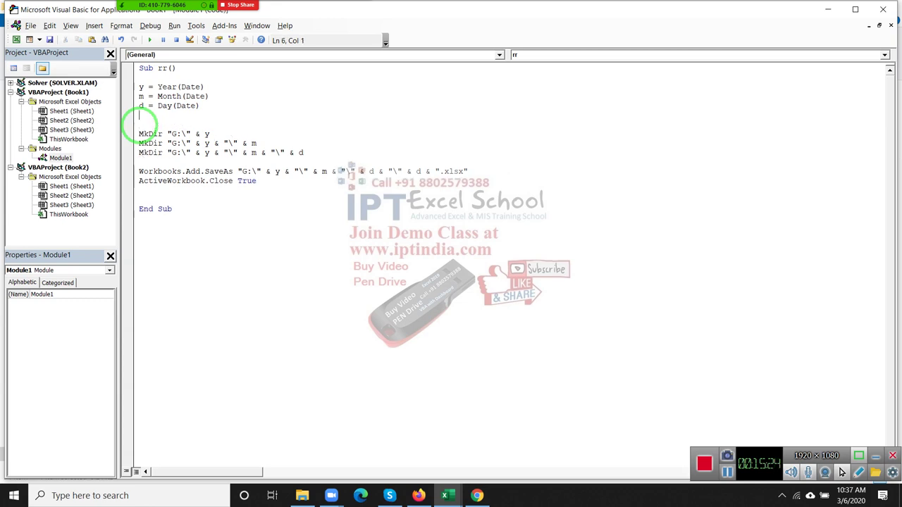
pyautogui.write('o')
pyautogui.press('BackSpace')
pyautogui.press('Down')
pyautogui.hotkey('shift', 'Down')
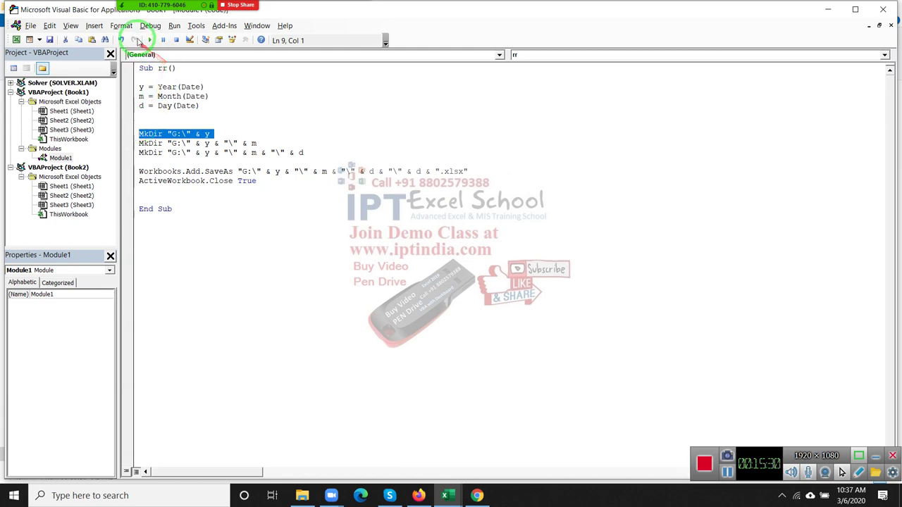
# Step: After error 75, add an On Error Resume Next line above the MkDir statements, reset, and select all code
pyautogui.click(150, 40)
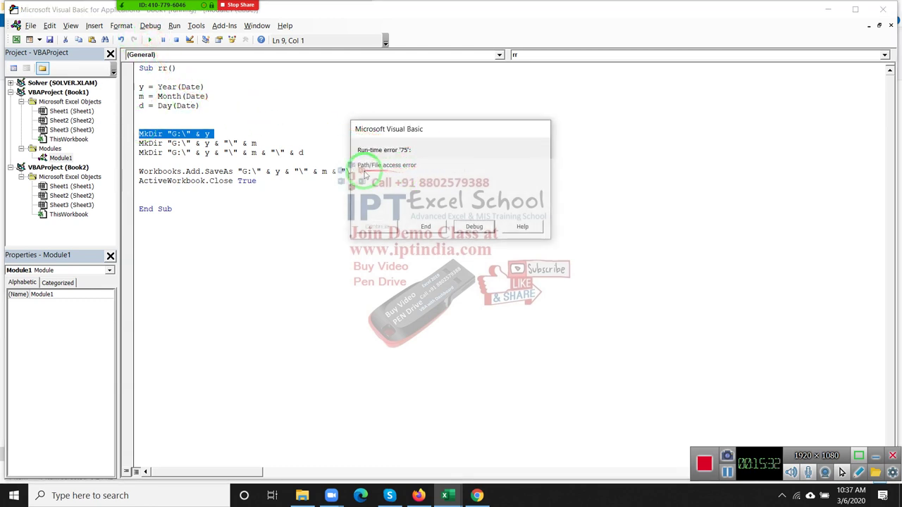
pyautogui.click(475, 228)
pyautogui.click(140, 134)
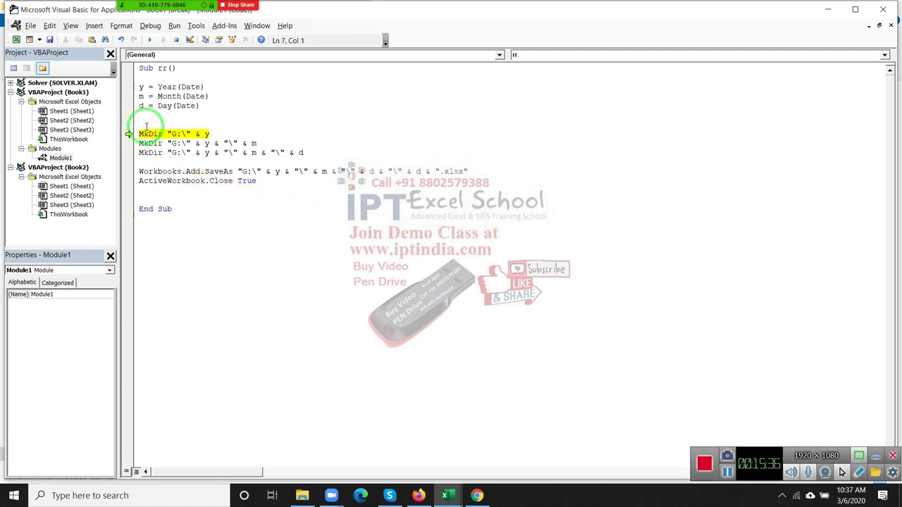
pyautogui.press('Return')
pyautogui.click(141, 124)
pyautogui.write('y.')
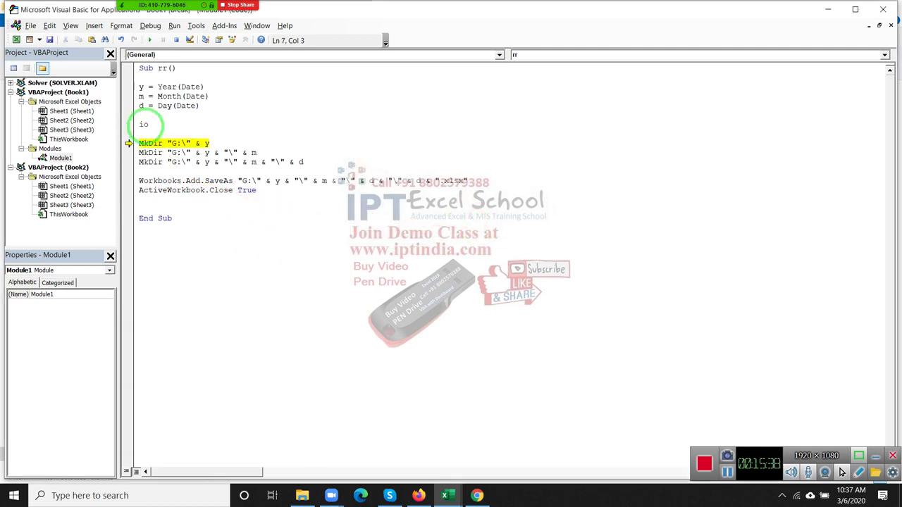
pyautogui.press('BackSpace')
pyautogui.press('BackSpace')
pyautogui.write('on ')
pyautogui.write('error re')
pyautogui.write('sume ne')
pyautogui.write('xt')
pyautogui.click(148, 133)
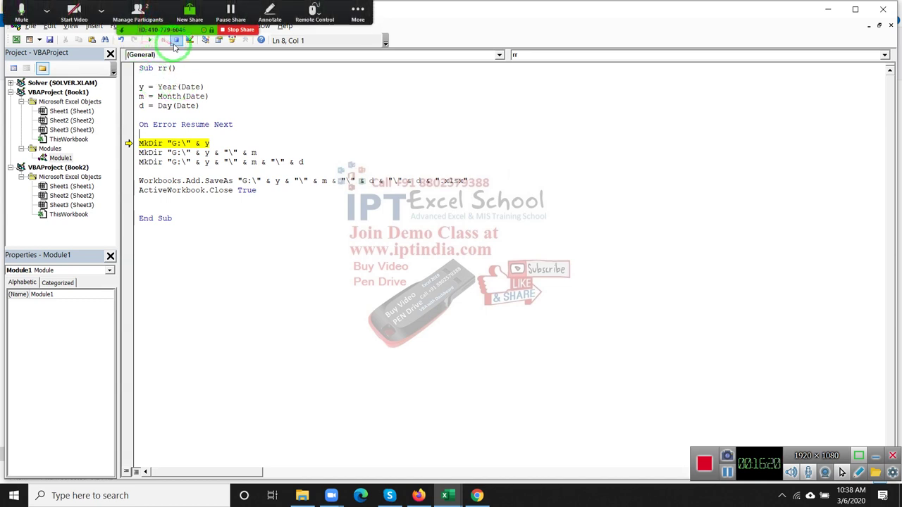
pyautogui.click(176, 40)
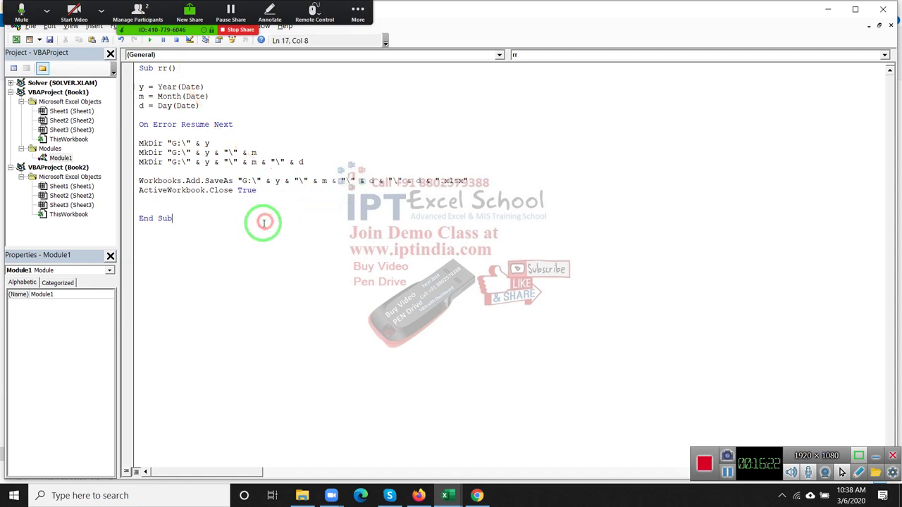
pyautogui.moveTo(257, 223)
pyautogui.mouseDown()
pyautogui.moveTo(205, 190)
pyautogui.moveTo(94, 36)
pyautogui.mouseUp()
pyautogui.hotkey('ctrl', 'c')
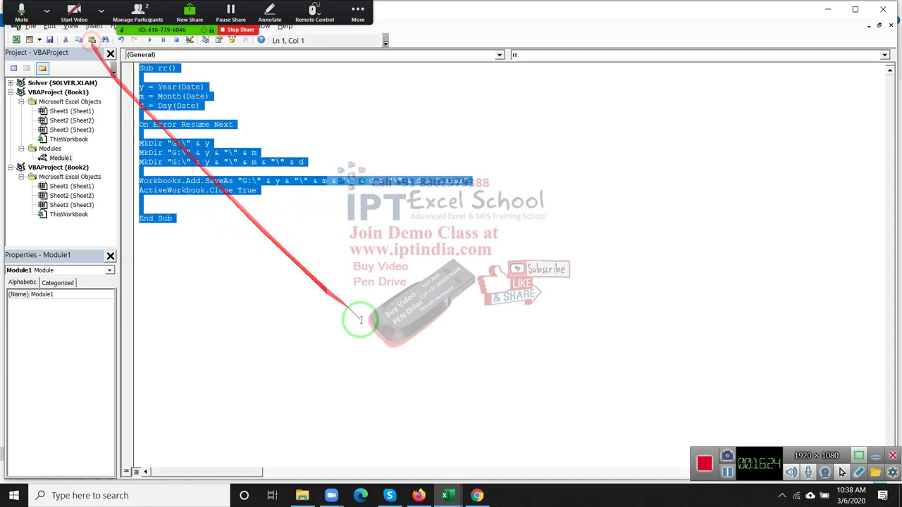
# Step: Compose a new Gmail message with the macro code pasted in the body and subject 'code'
pyautogui.click(478, 495)
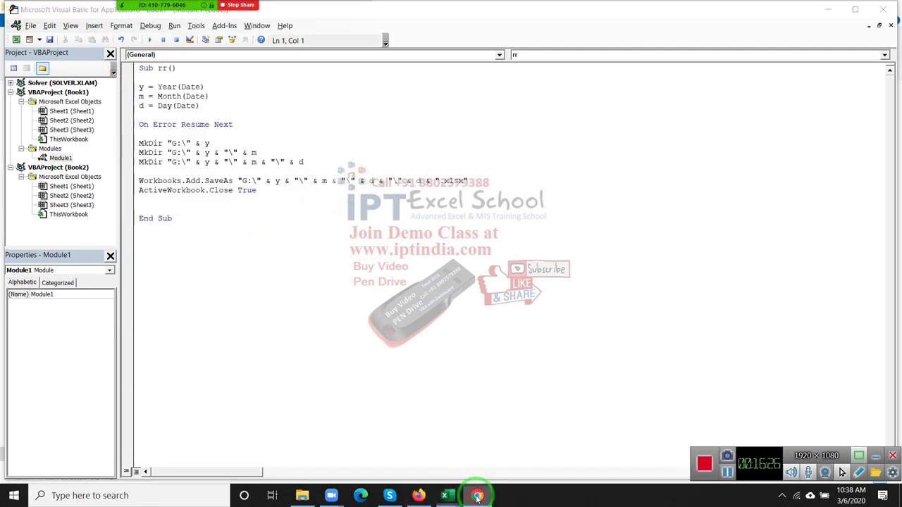
pyautogui.click(64, 10)
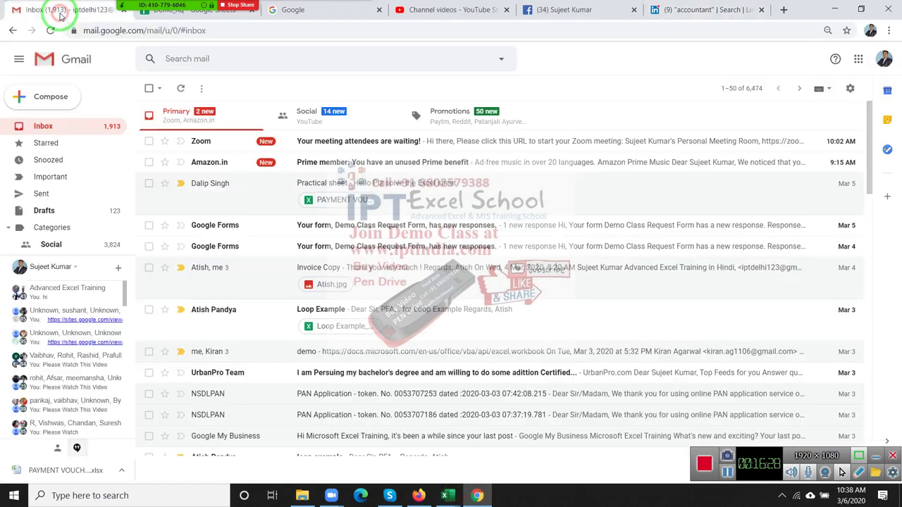
pyautogui.click(62, 96)
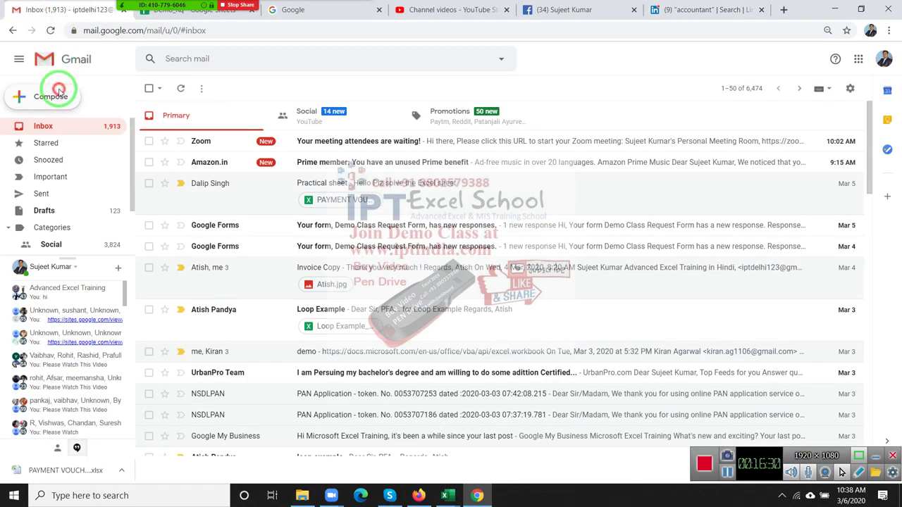
pyautogui.click(605, 227)
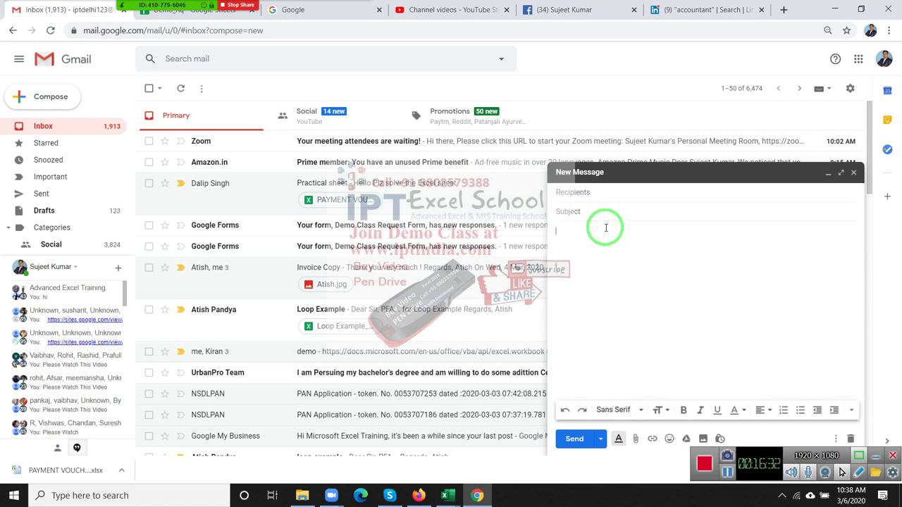
pyautogui.hotkey('ctrl', 'v')
pyautogui.click(598, 209)
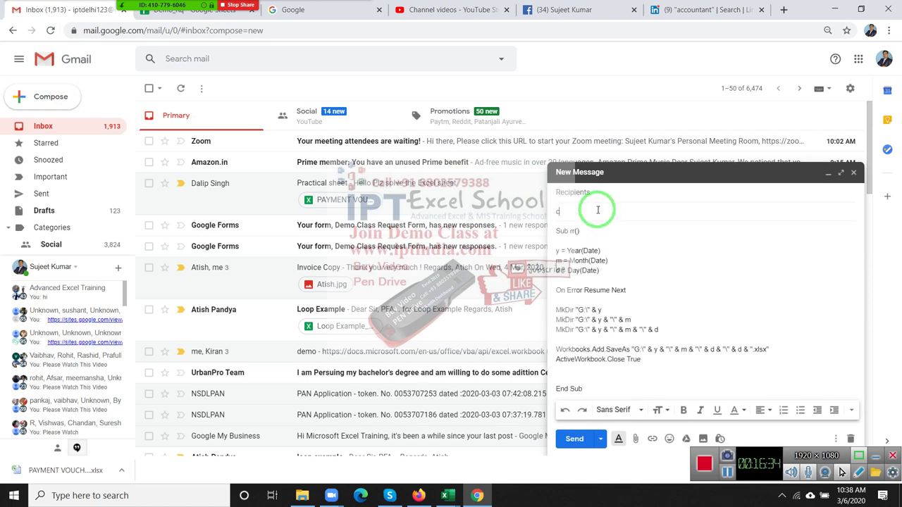
pyautogui.write('coc')
pyautogui.press('BackSpace')
pyautogui.write('de')
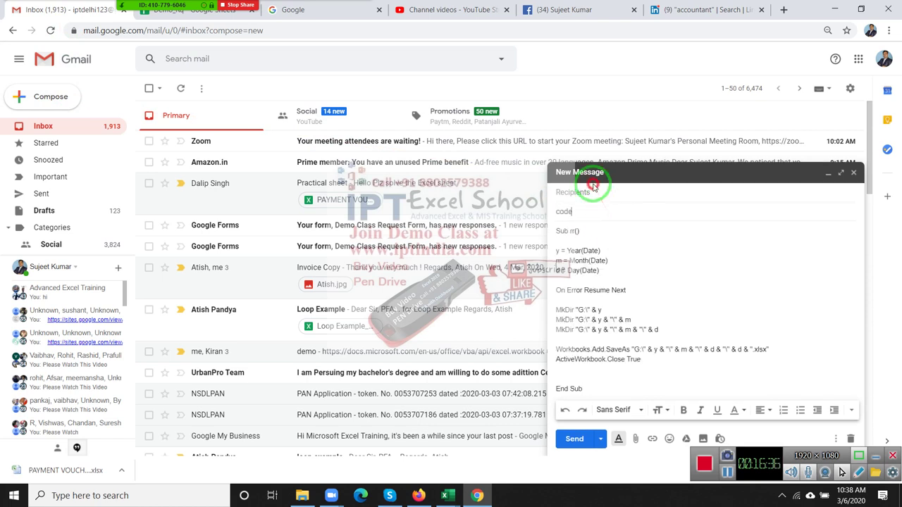
# Step: Address the email to the suggested contact and send it
pyautogui.click(594, 188)
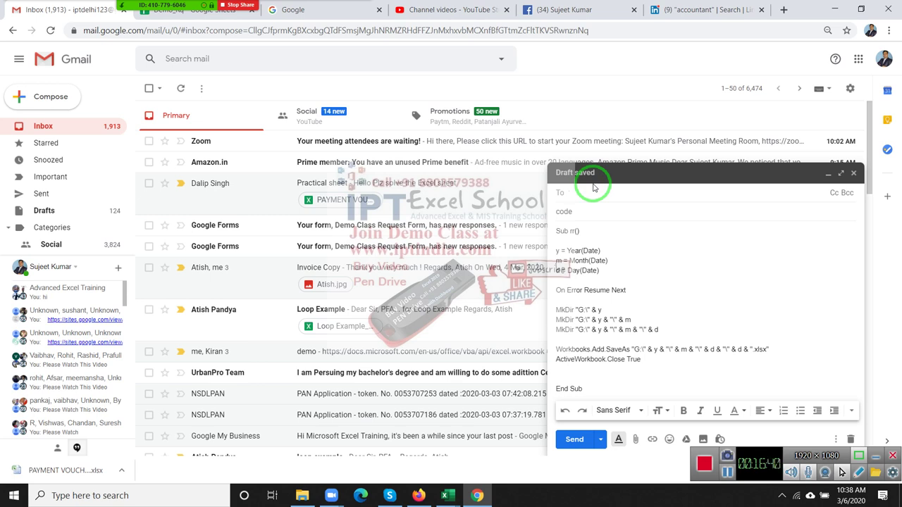
pyautogui.click(138, 10)
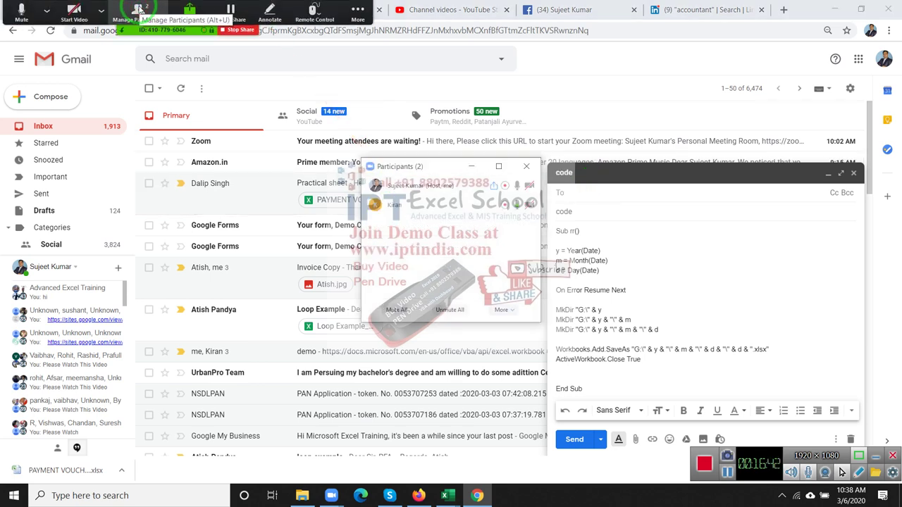
pyautogui.click(138, 9)
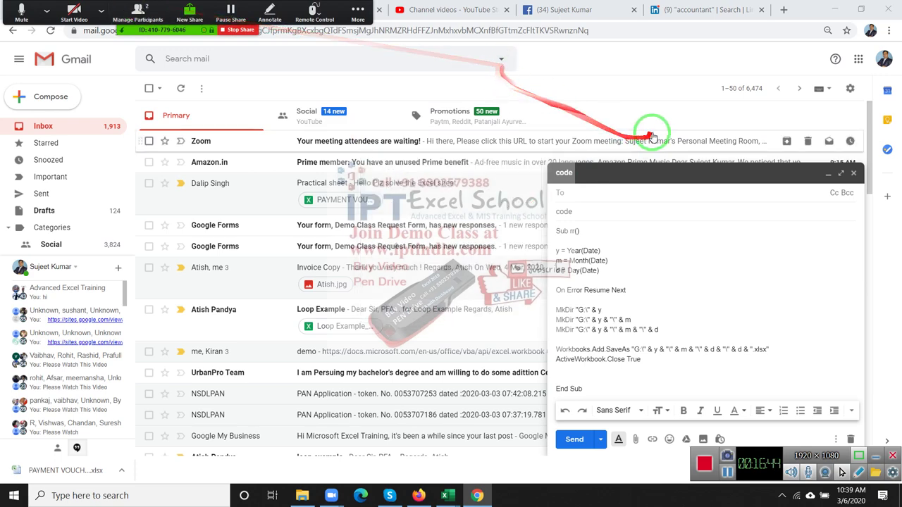
pyautogui.click(606, 193)
pyautogui.write('ki')
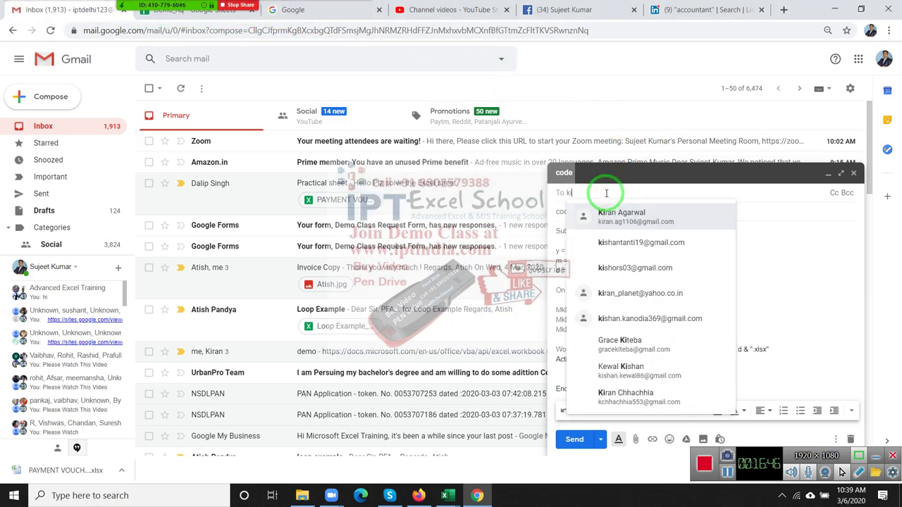
pyautogui.write('r')
pyautogui.click(655, 213)
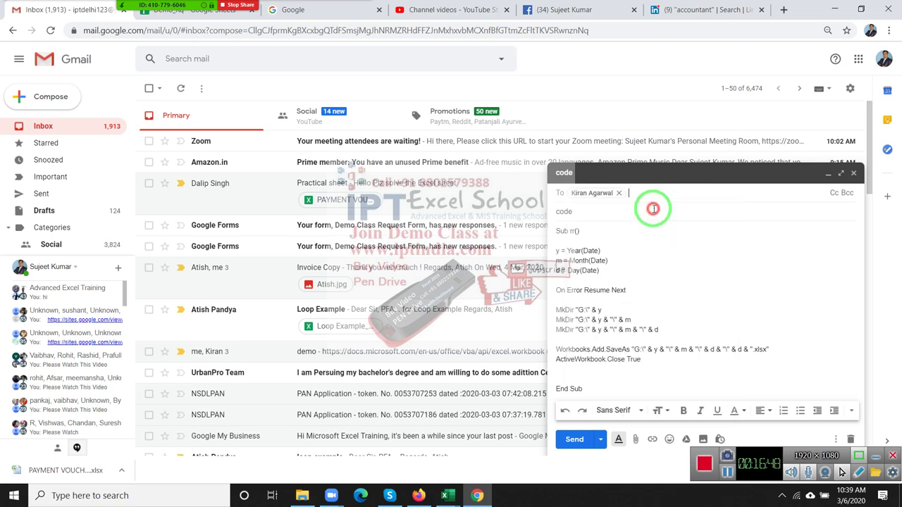
pyautogui.click(576, 439)
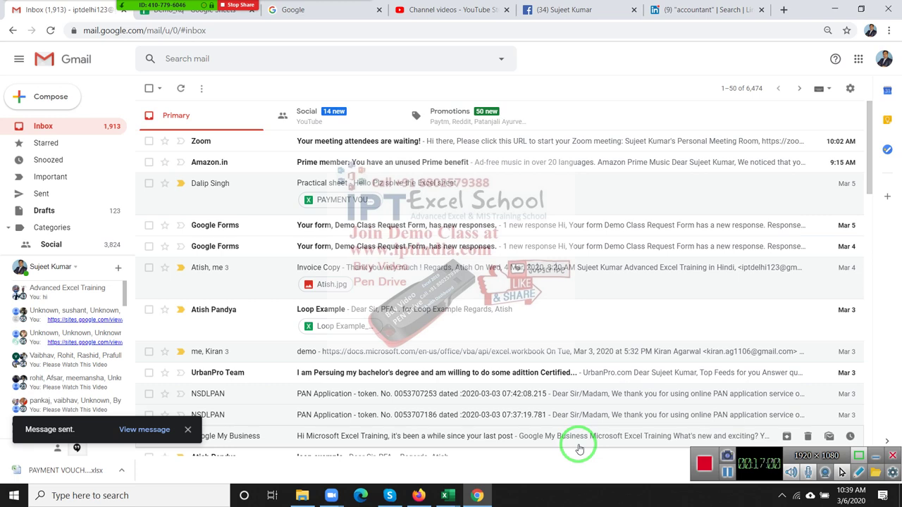
# Step: Close the Zoom meeting window to bring up the End Meeting or Leave Meeting confirmation
pyautogui.moveTo(211, 14)
pyautogui.click(357, 11)
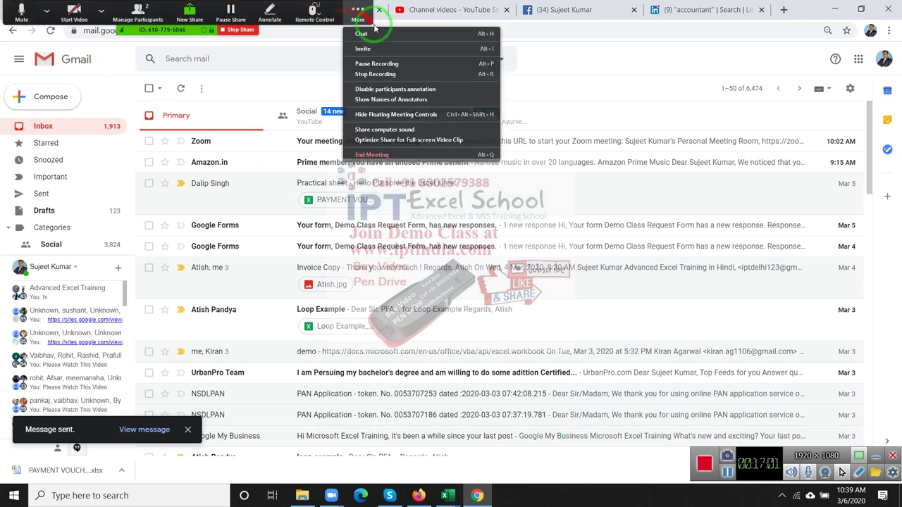
pyautogui.click(303, 55)
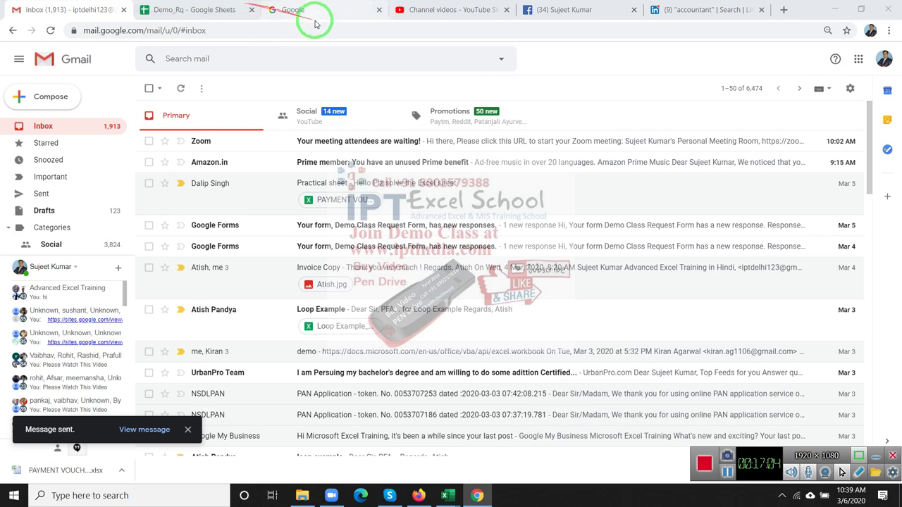
pyautogui.click(556, 70)
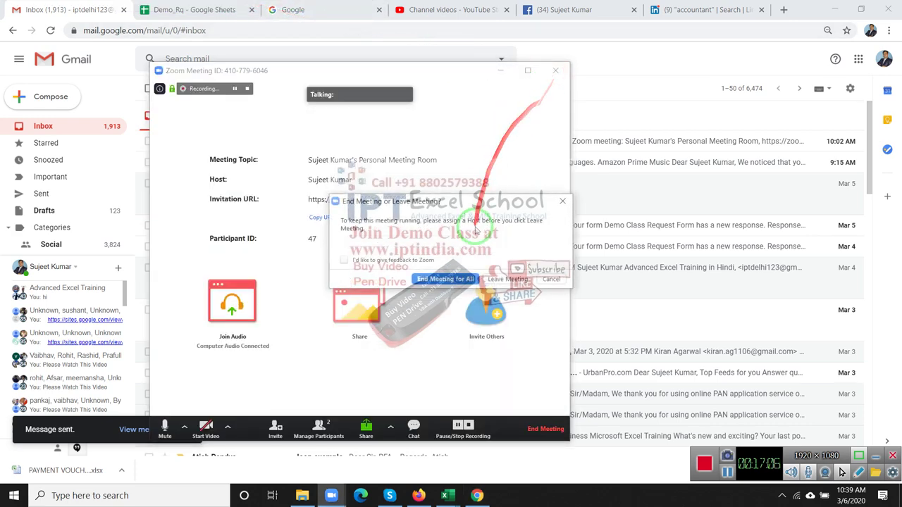